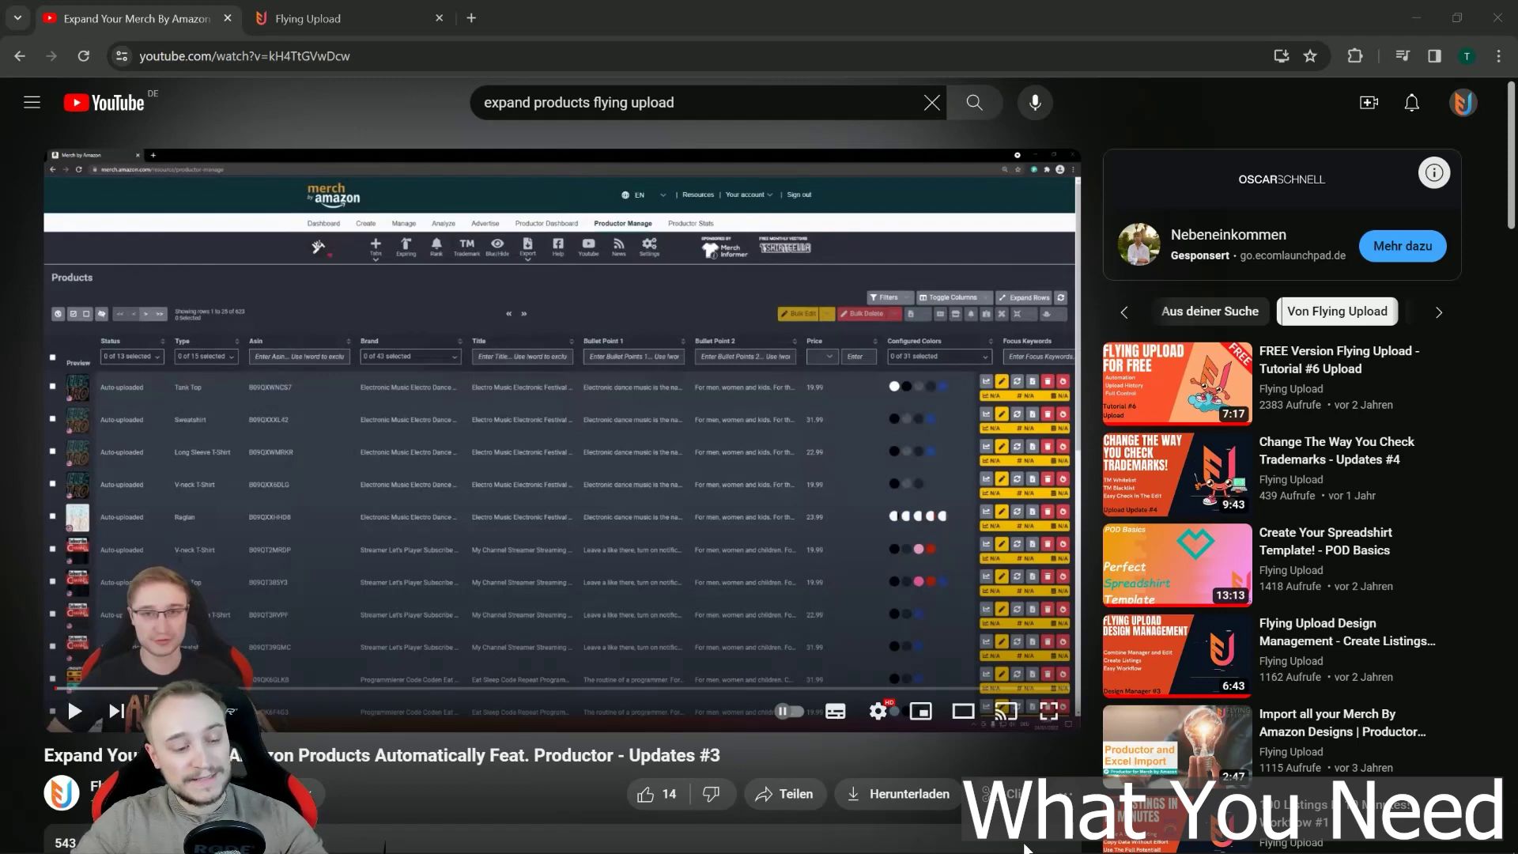
- Switch to the Edge window showing the Amazon Merch on Demand Productor products list
mouse_move(741, 834)
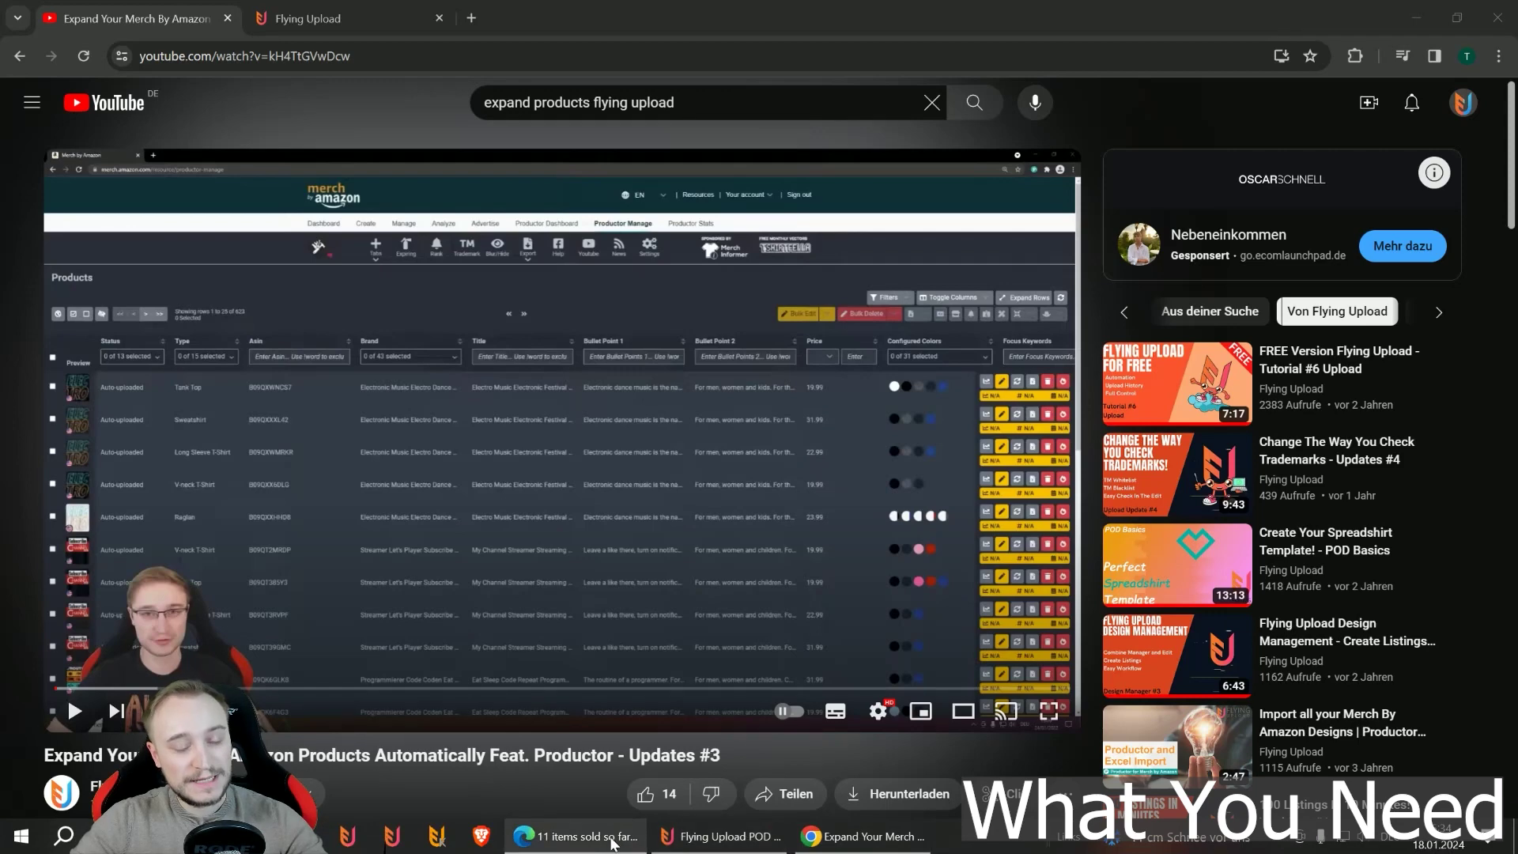
left_click(575, 835)
- Switch to Flying Upload POD, open the Profile Manager and add test.png as a new profile
mouse_move(679, 845)
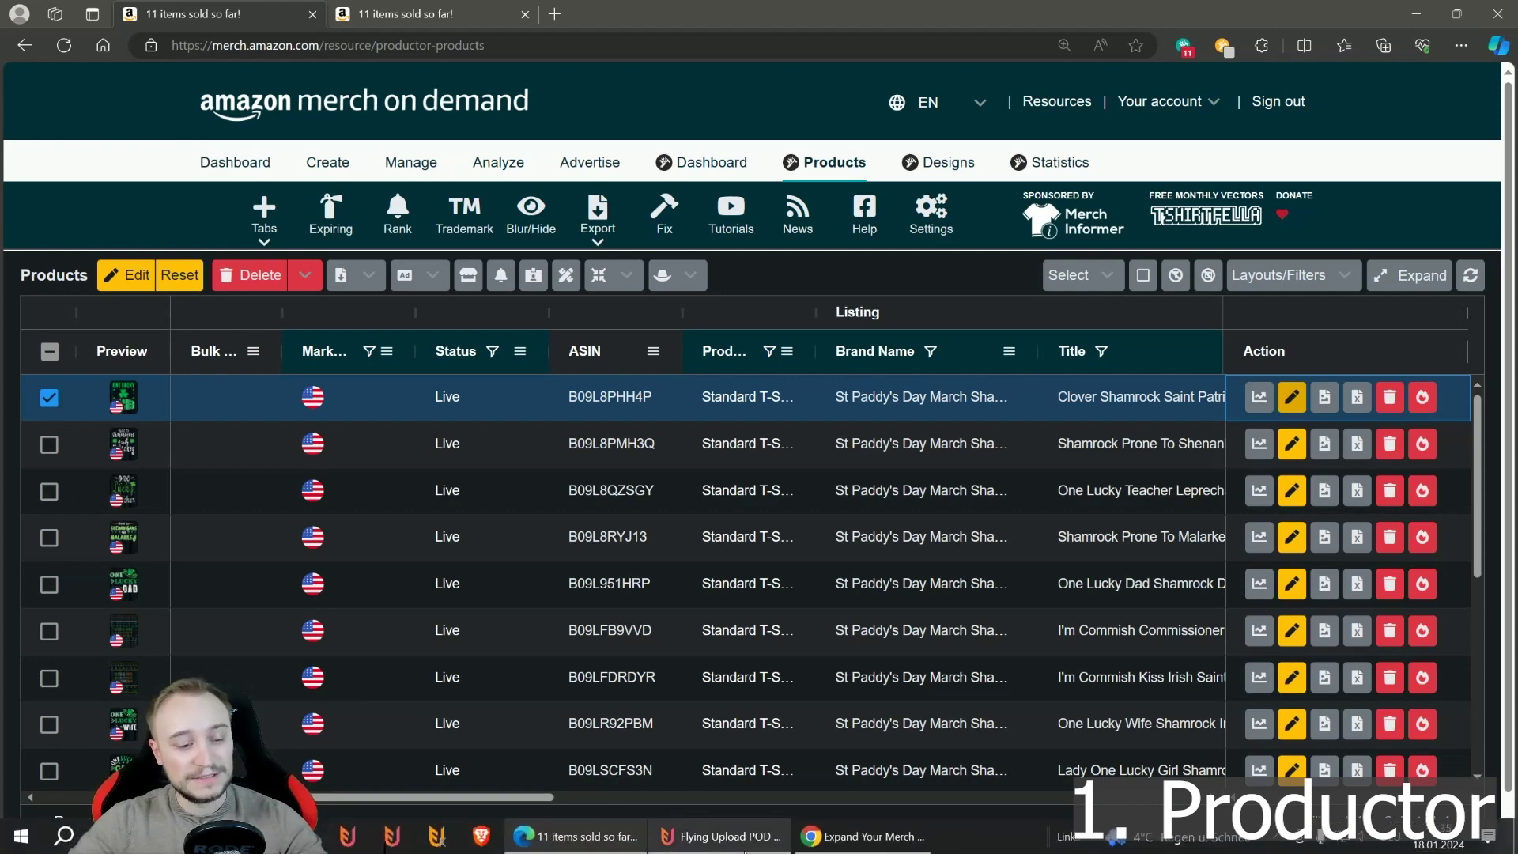
left_click(719, 836)
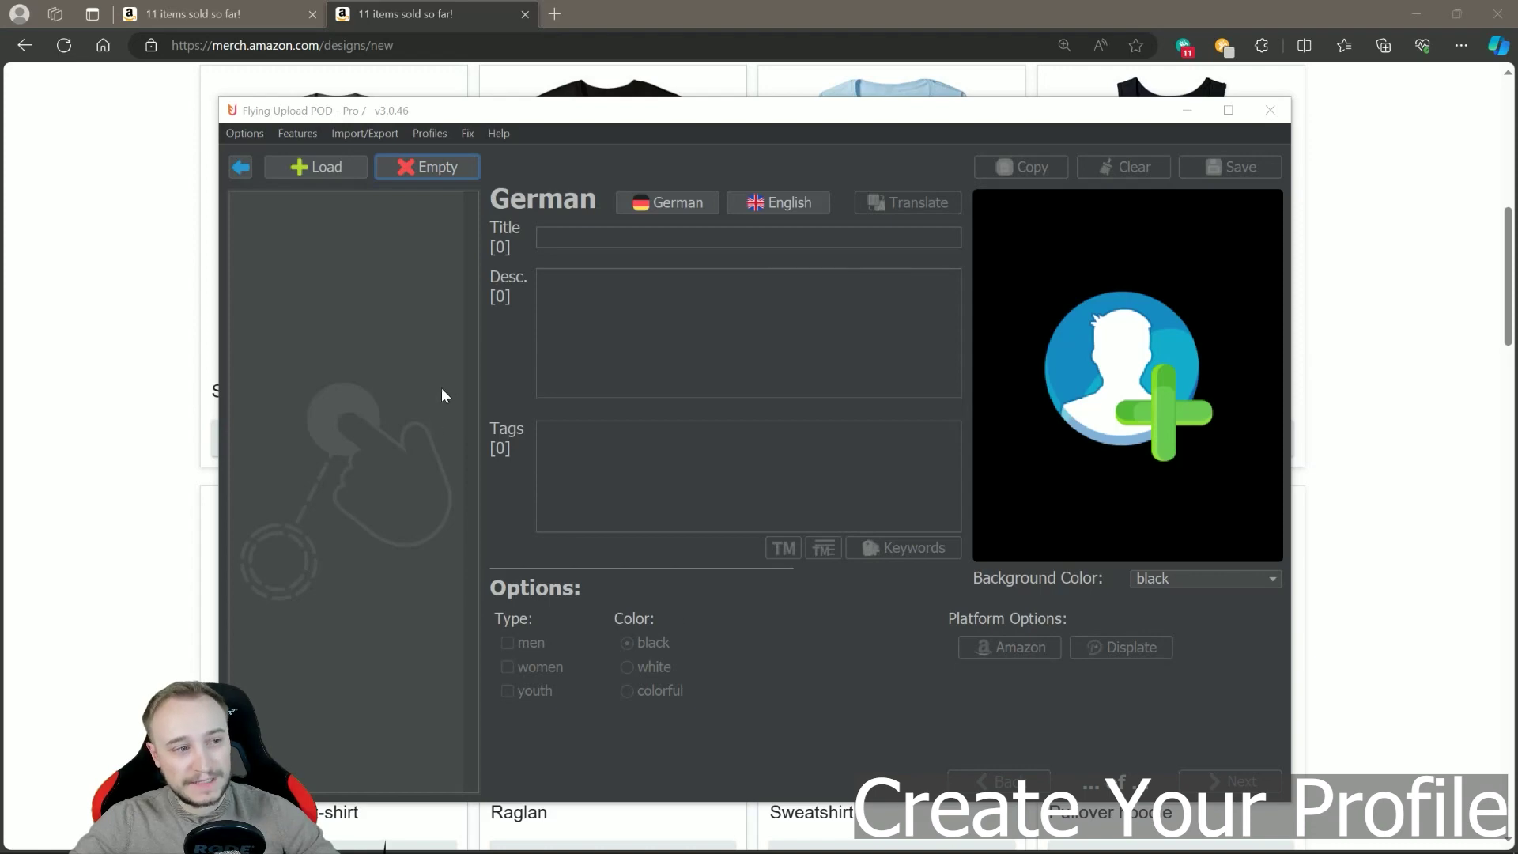
left_click(431, 136)
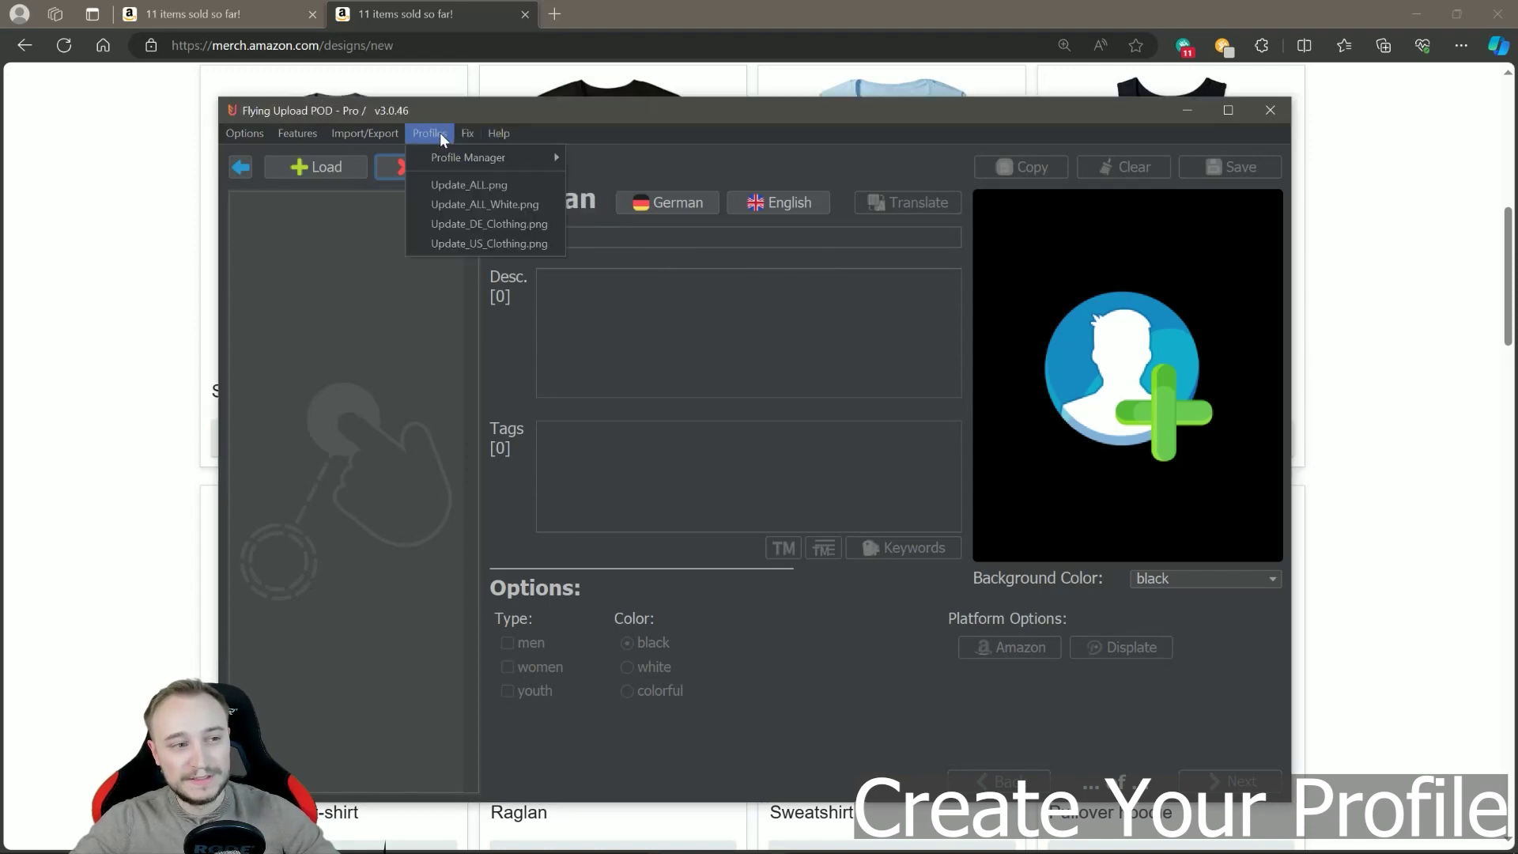
mouse_move(473, 161)
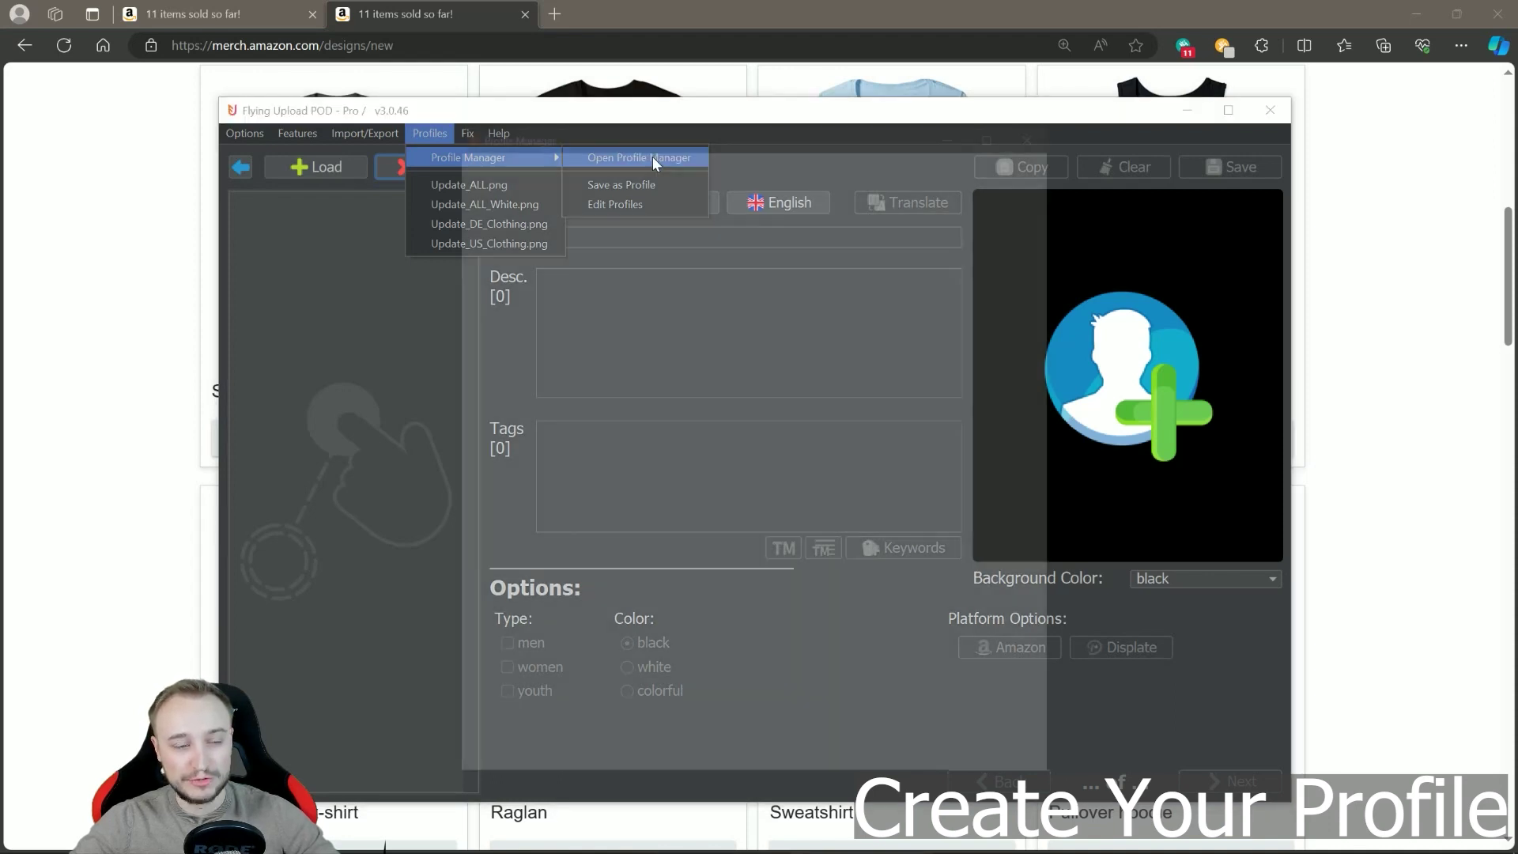
left_click(652, 156)
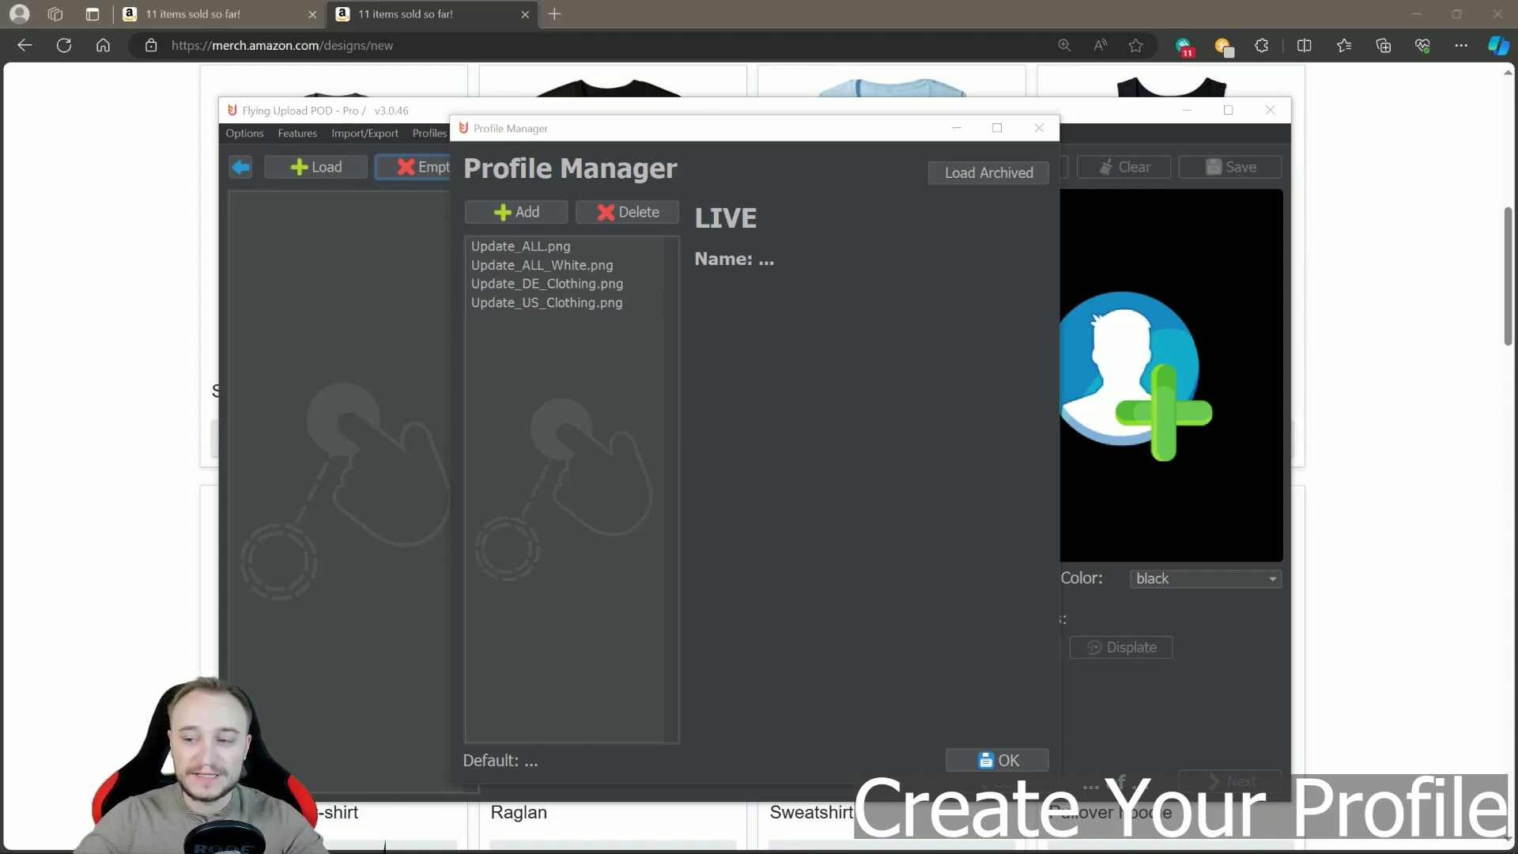
left_click_drag(791, 387, 566, 412)
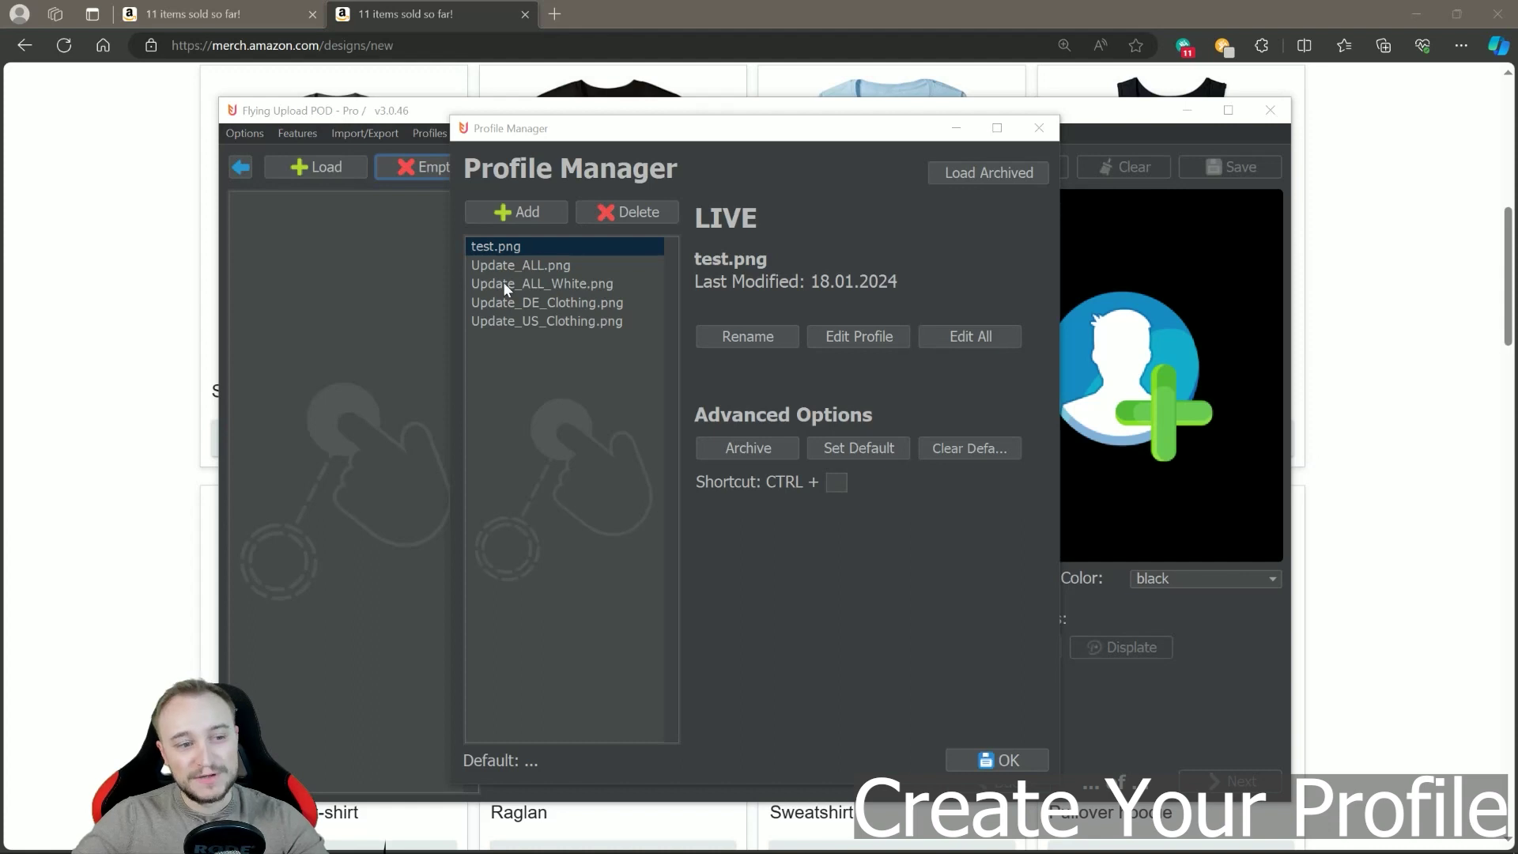
- Rename the test.png profile to YT_Video
left_click(732, 343)
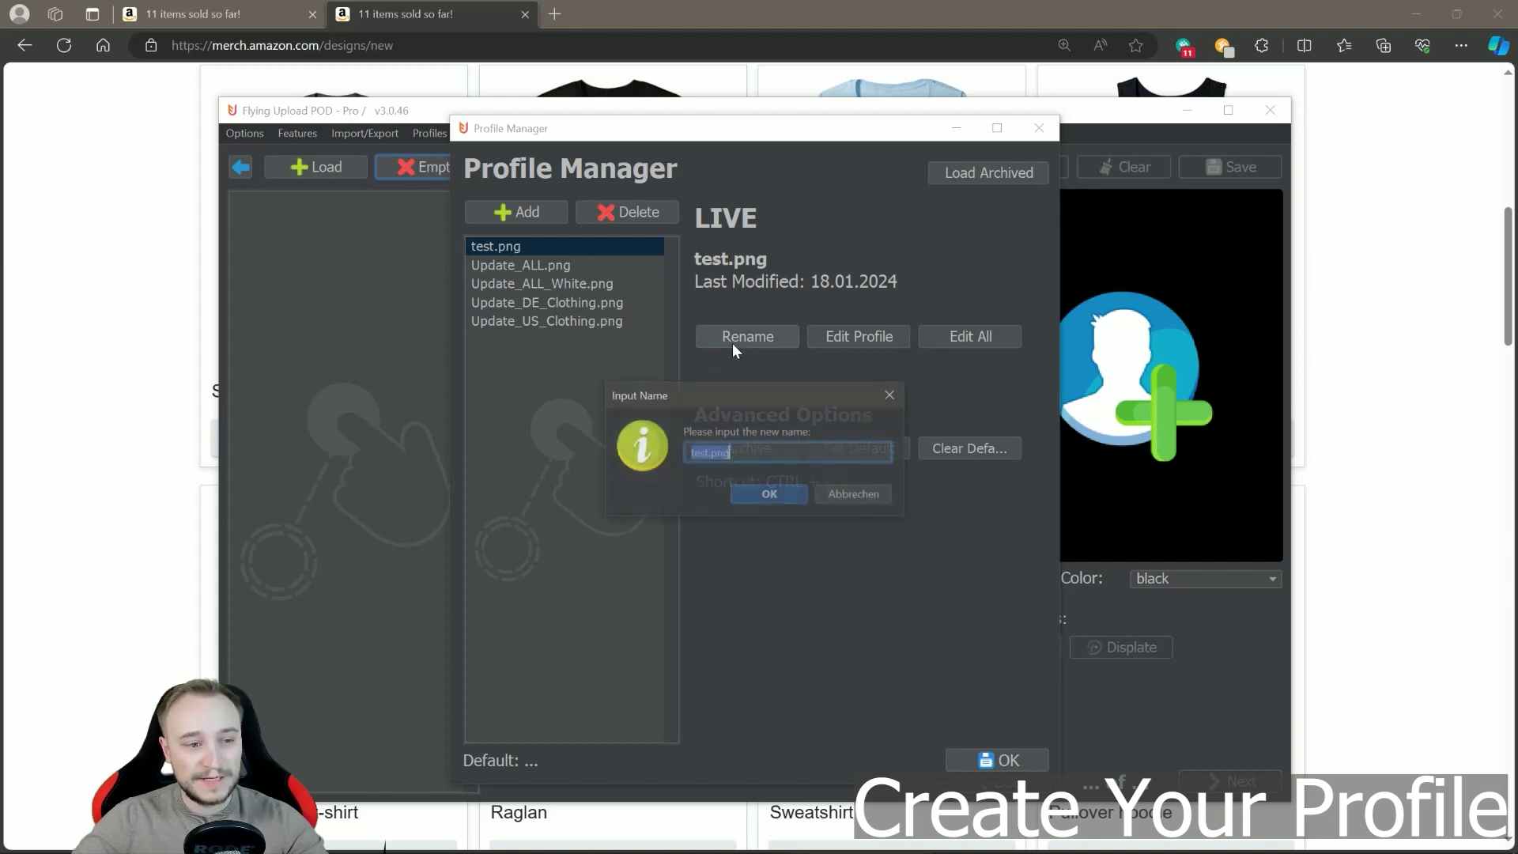
type("Y")
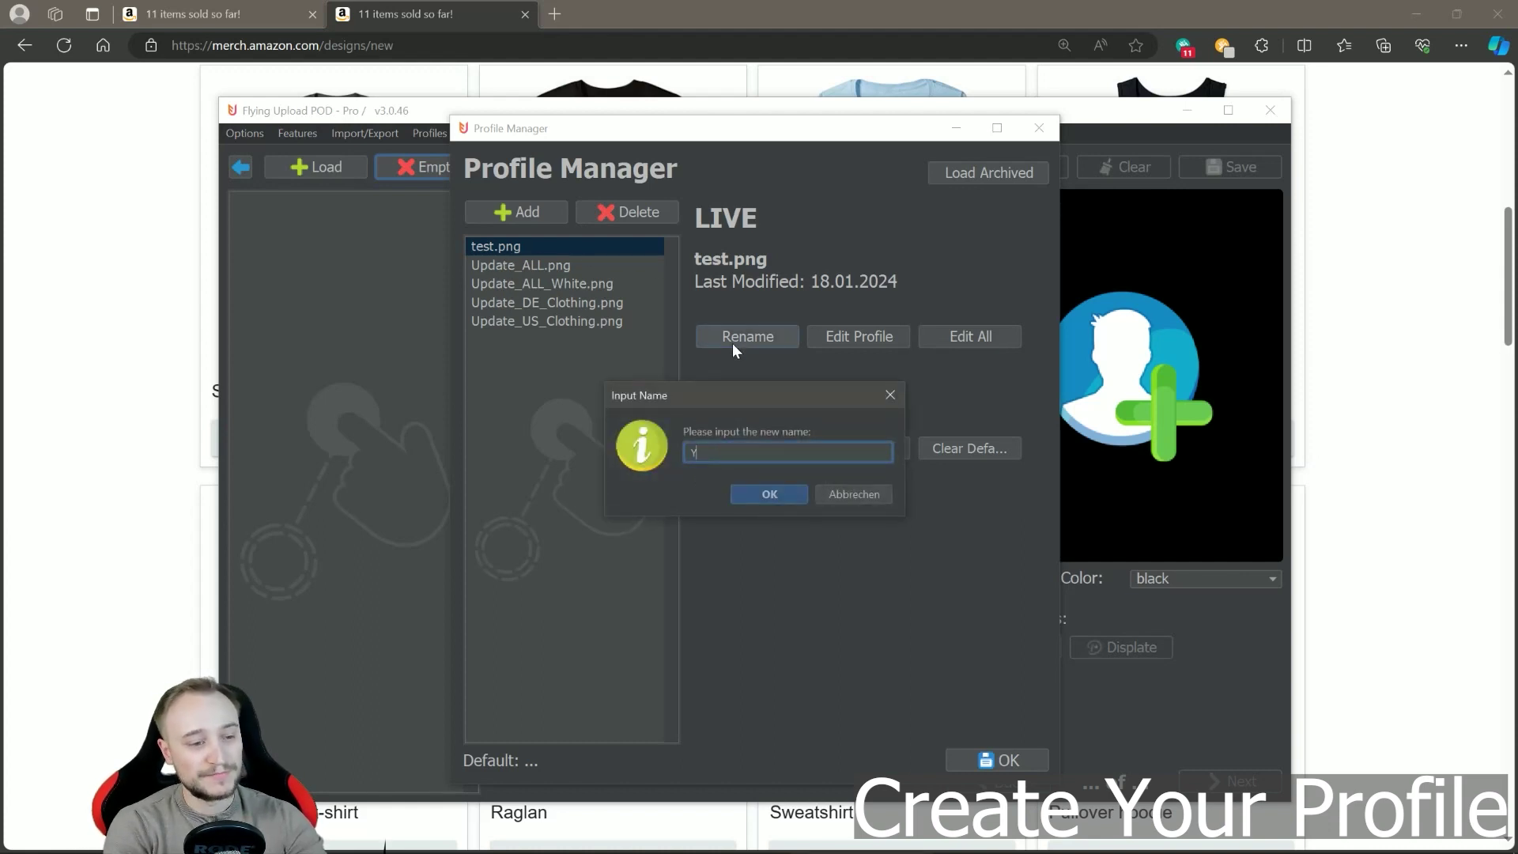
type("T_Video")
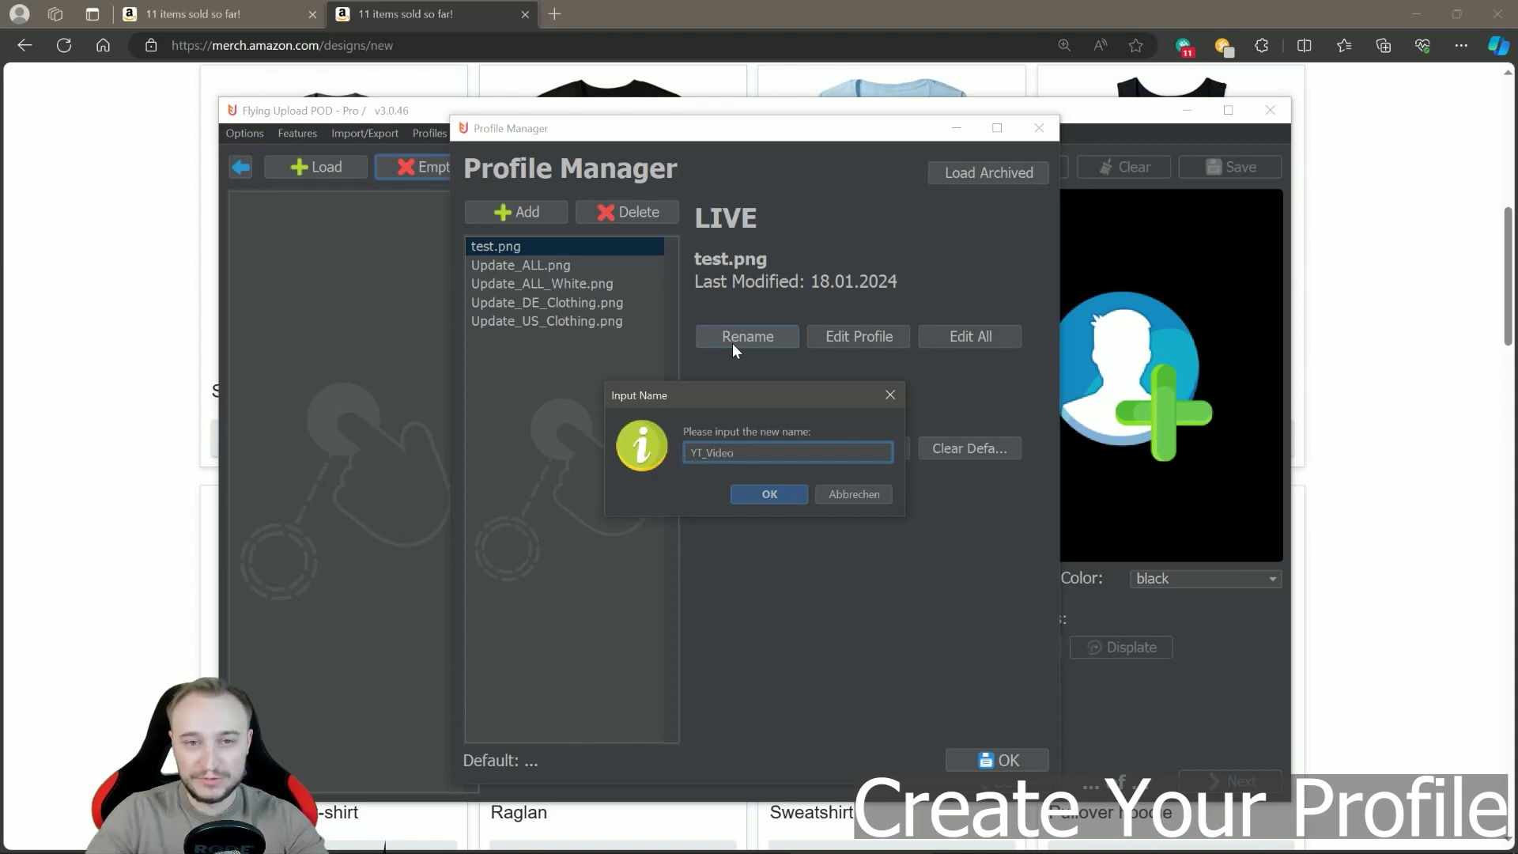
left_click(772, 494)
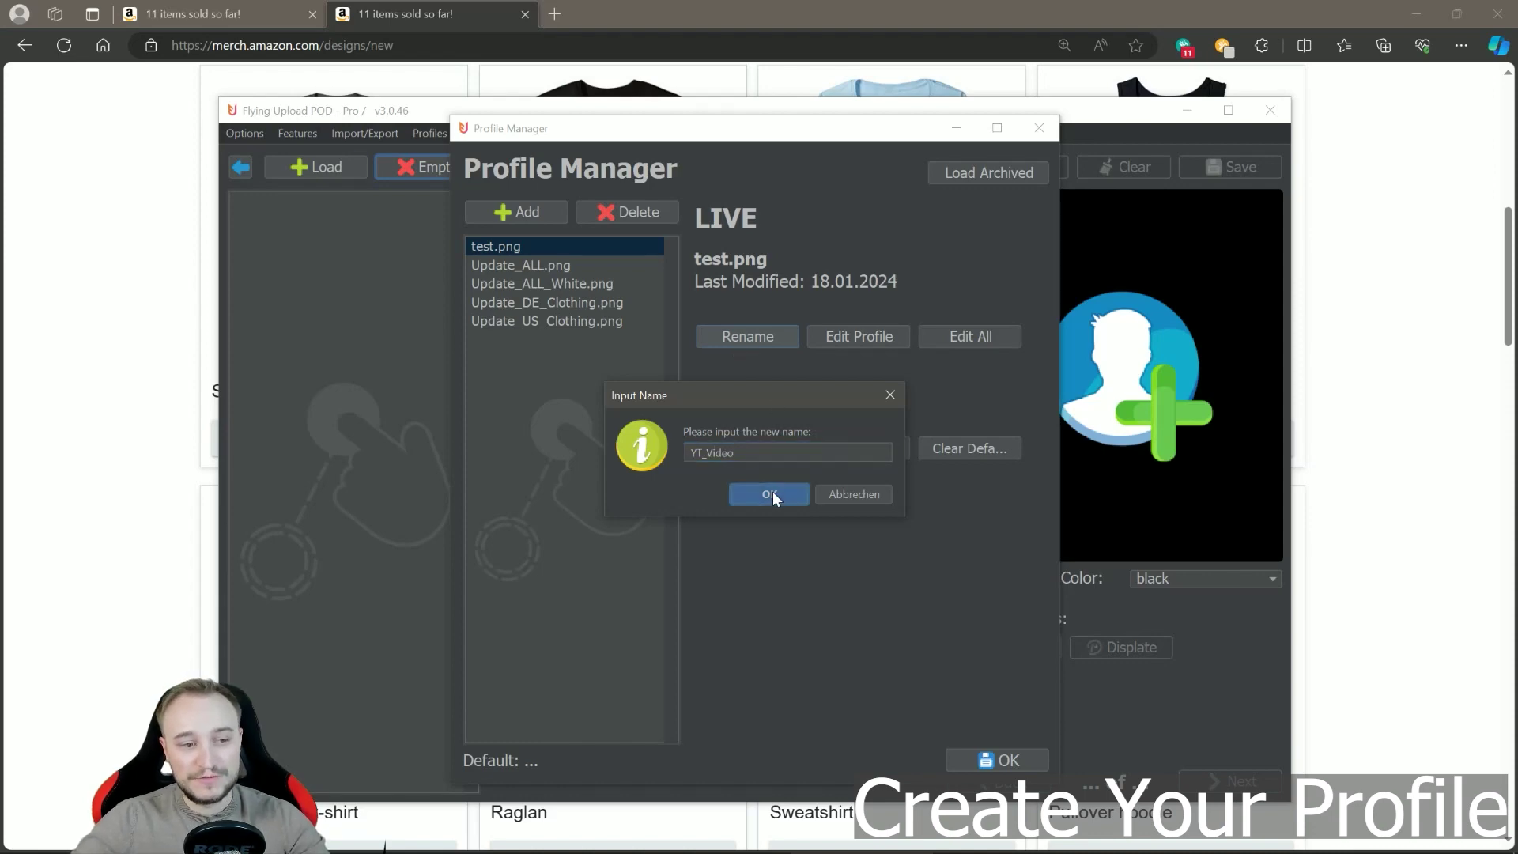
- Open the renamed profile for editing and bring up its Amazon platform options
left_click(860, 336)
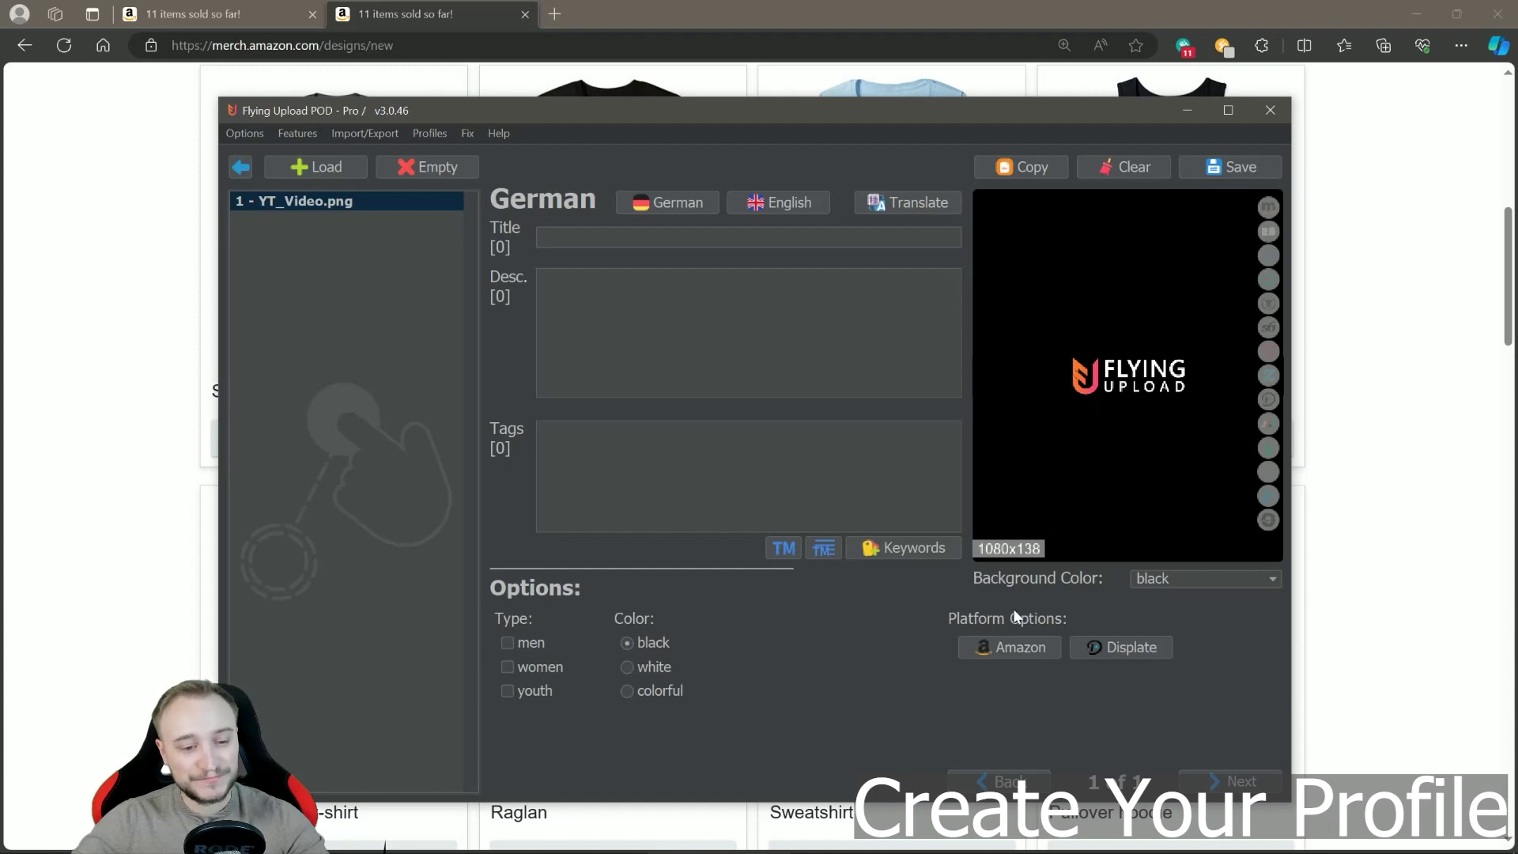
left_click(1011, 650)
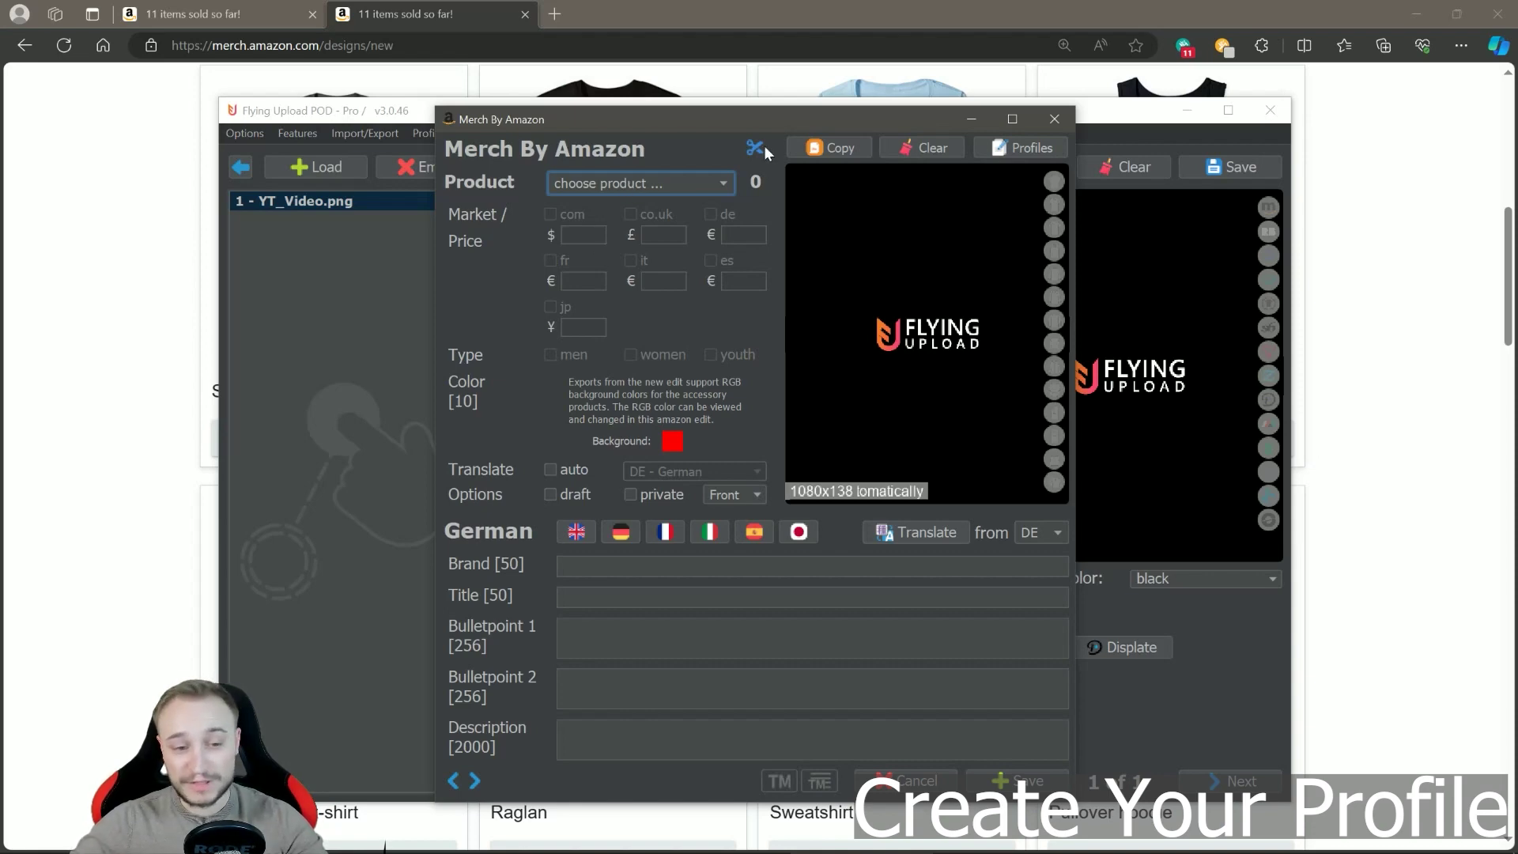
- Check the Standard t-shirt's suggested list prices for each marketplace on the Merch on Demand design creation page
left_click(1343, 210)
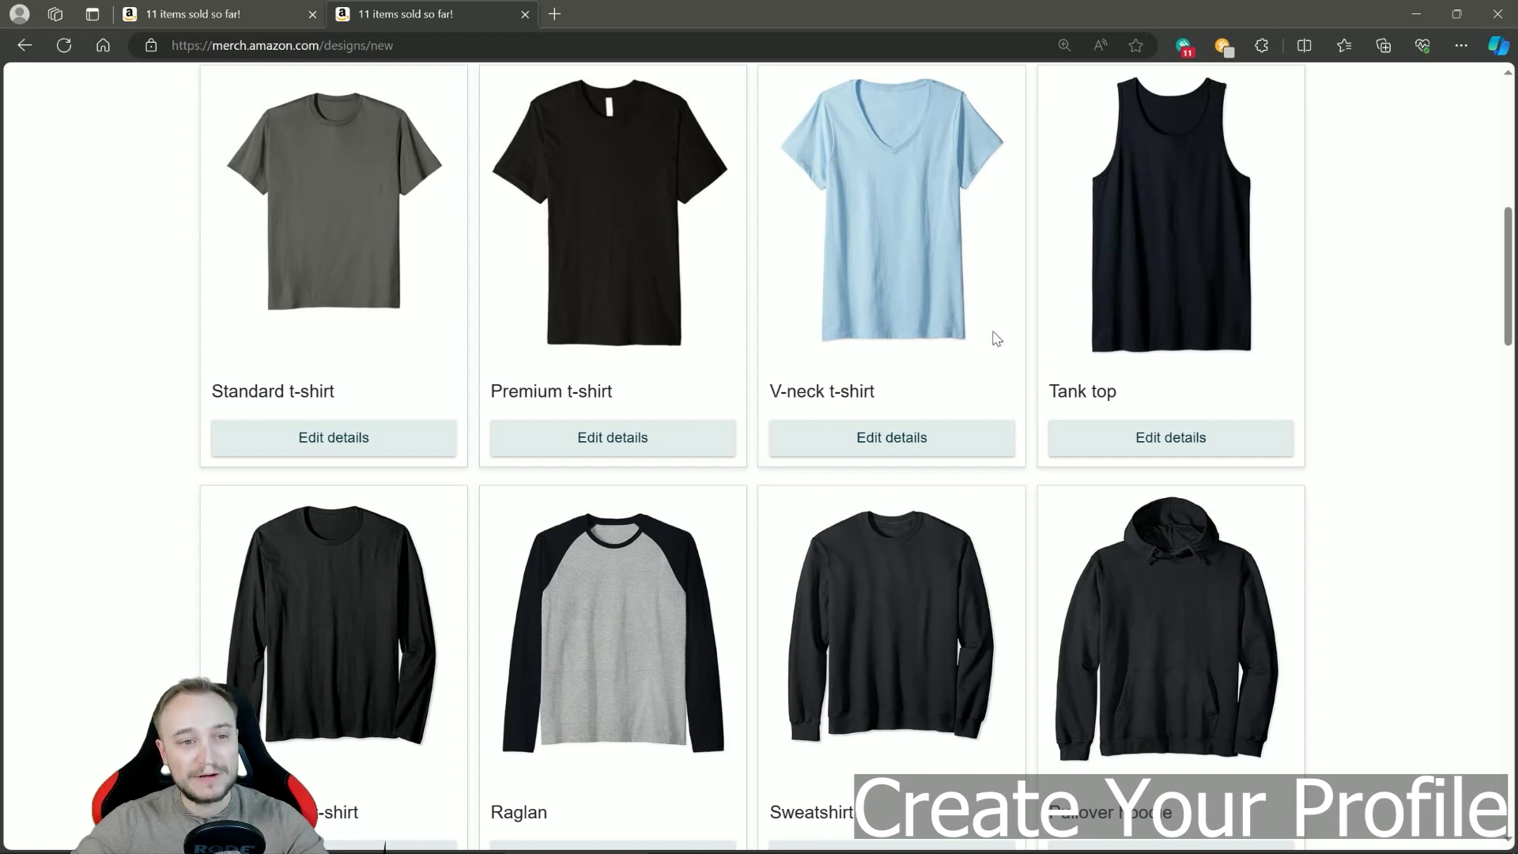
scroll(997, 338, "up", 5)
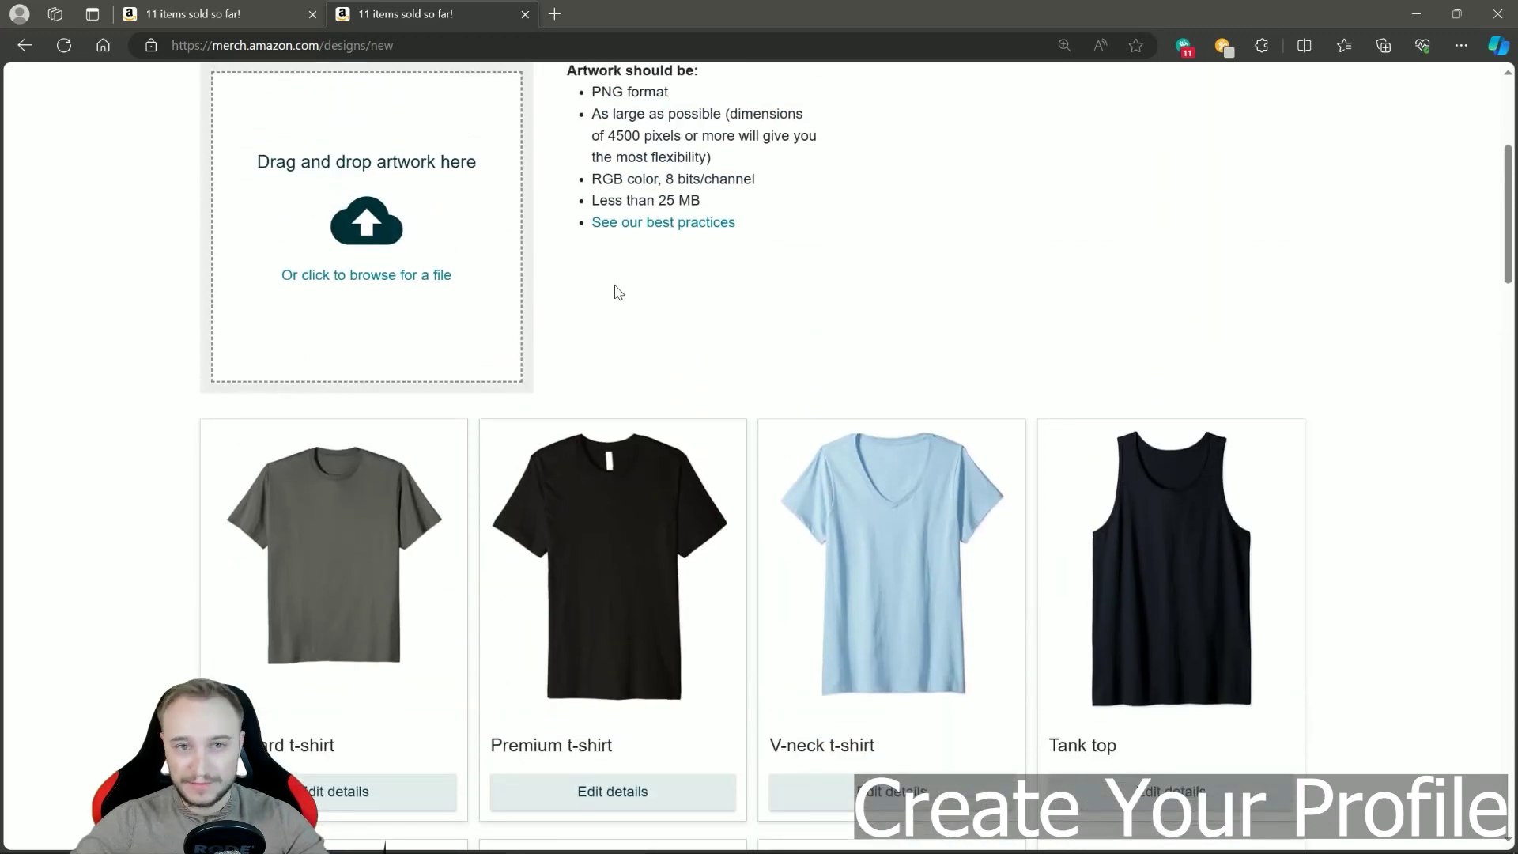
scroll(514, 308, "down", 5)
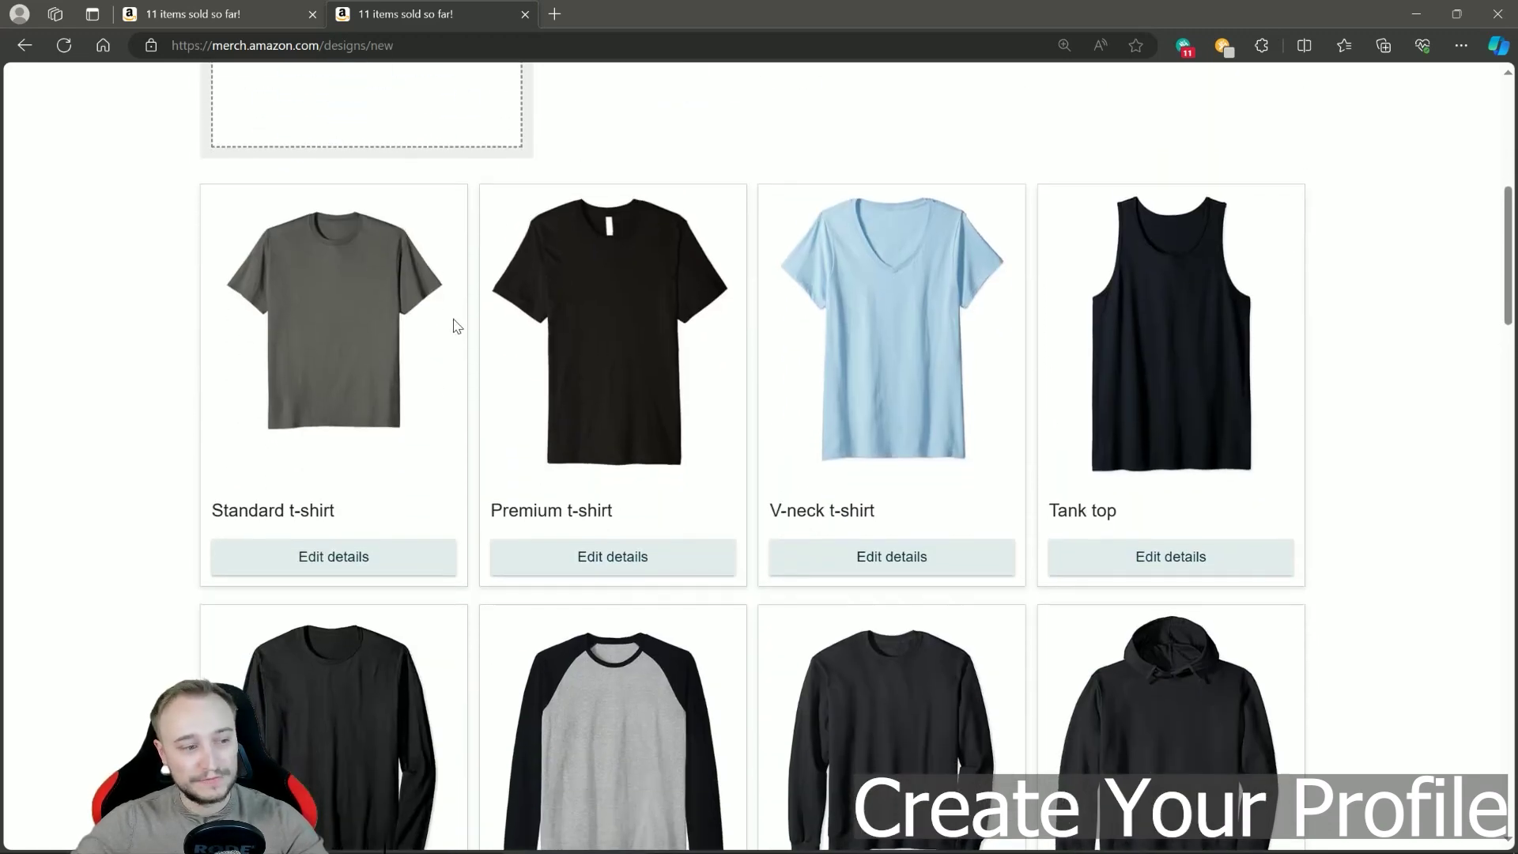
left_click(372, 431)
scroll(220, 314, "down", 10)
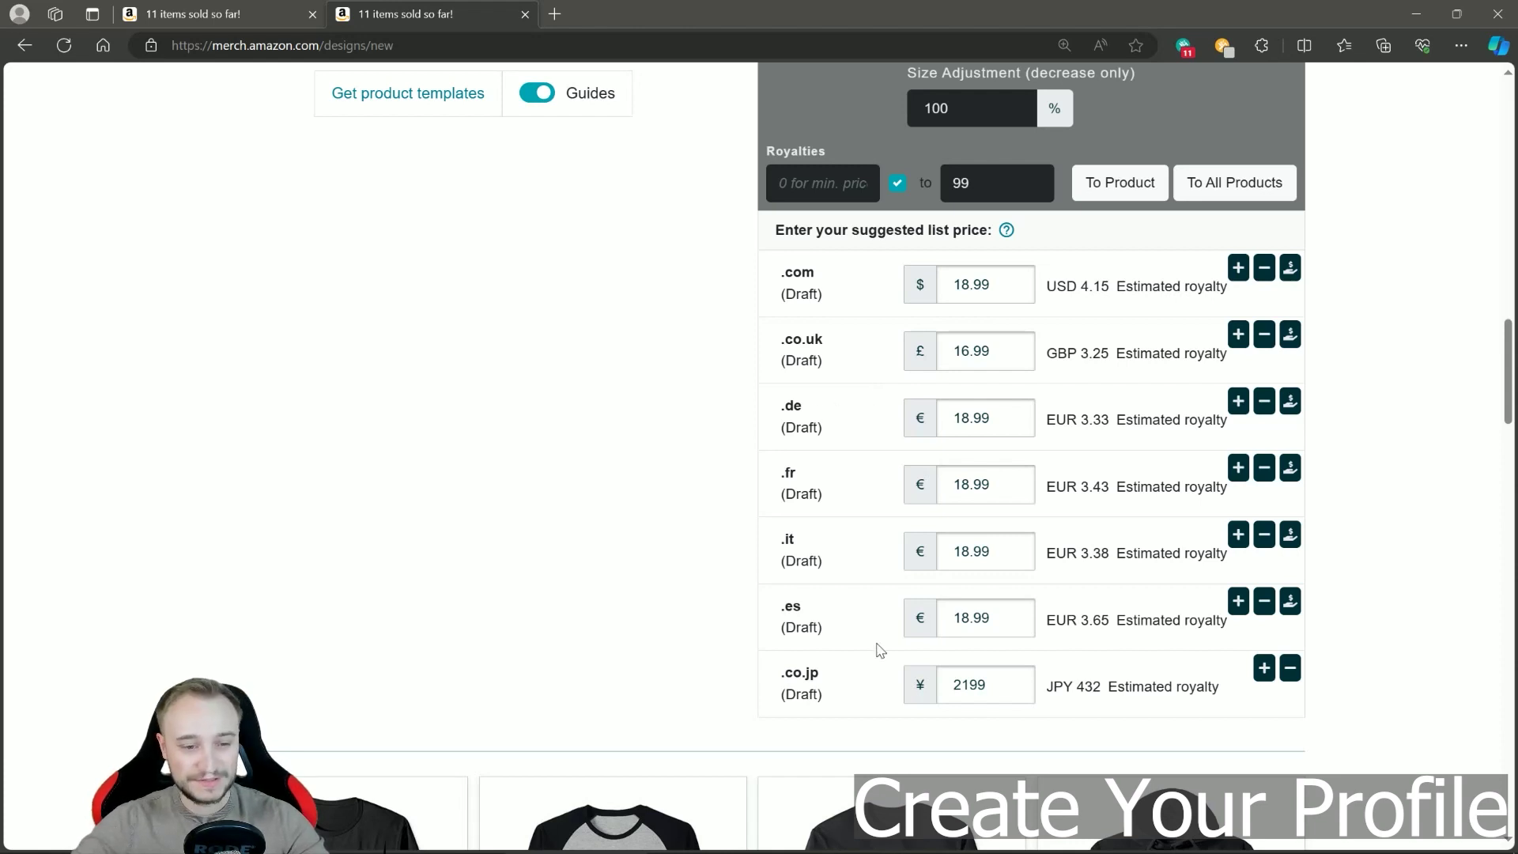
- Return to Flying Upload's Merch By Amazon editor and choose Standard t-shirt as the product
mouse_move(701, 844)
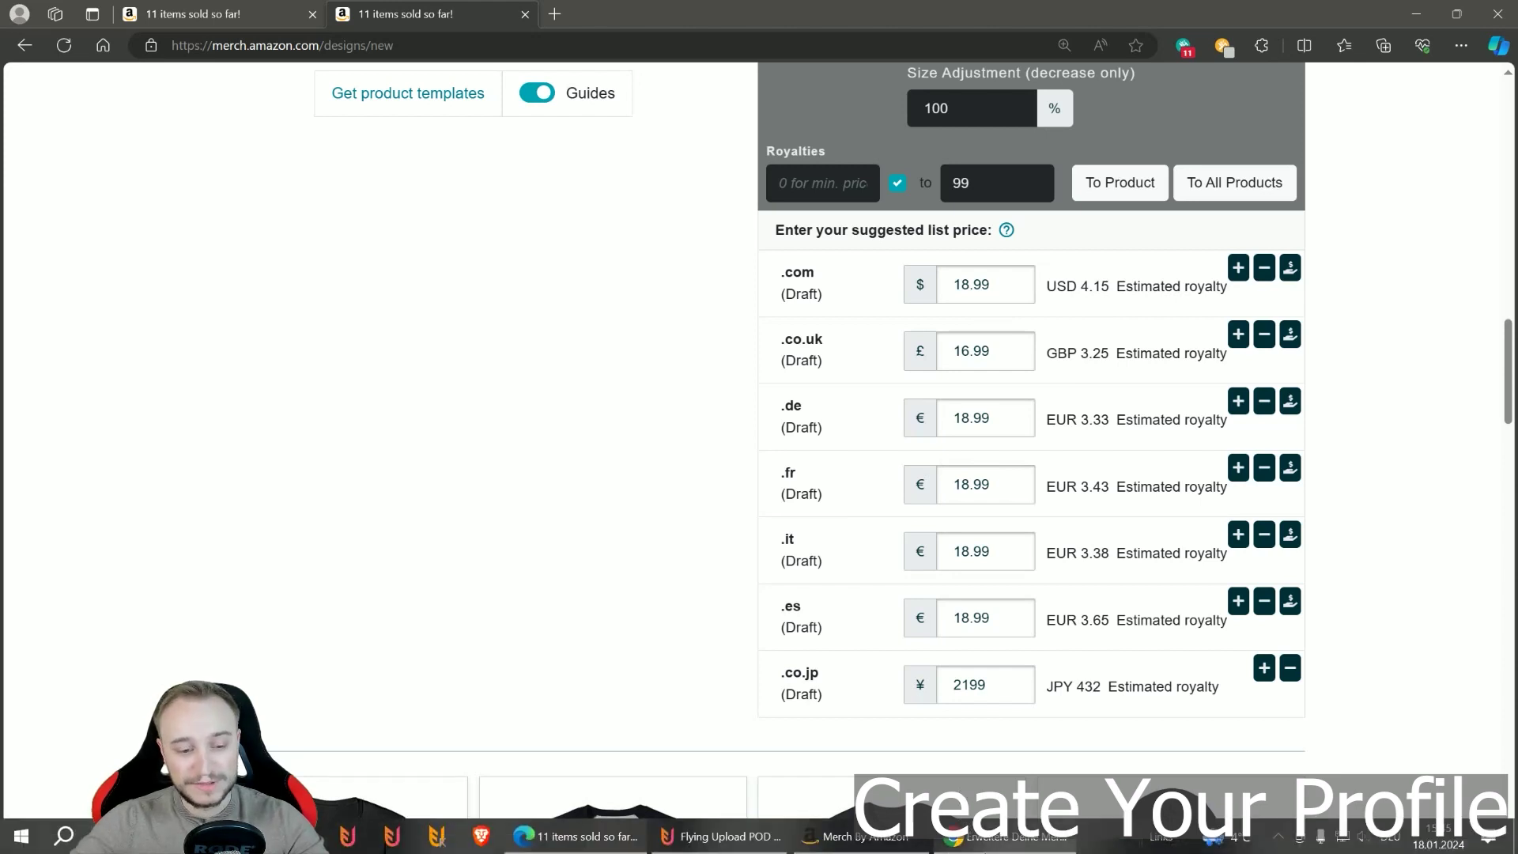
mouse_move(917, 849)
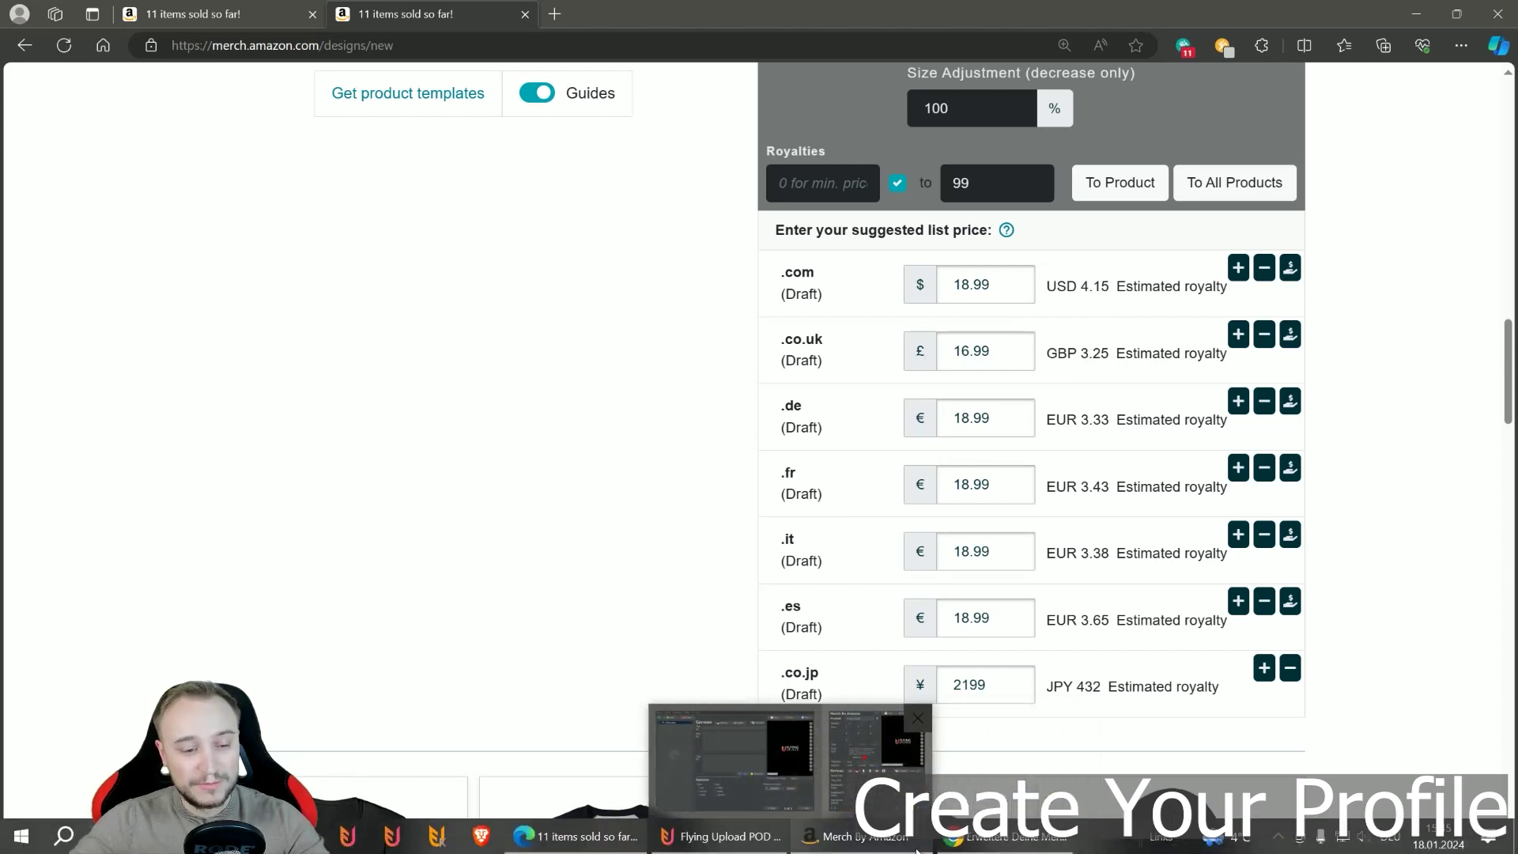
left_click(875, 755)
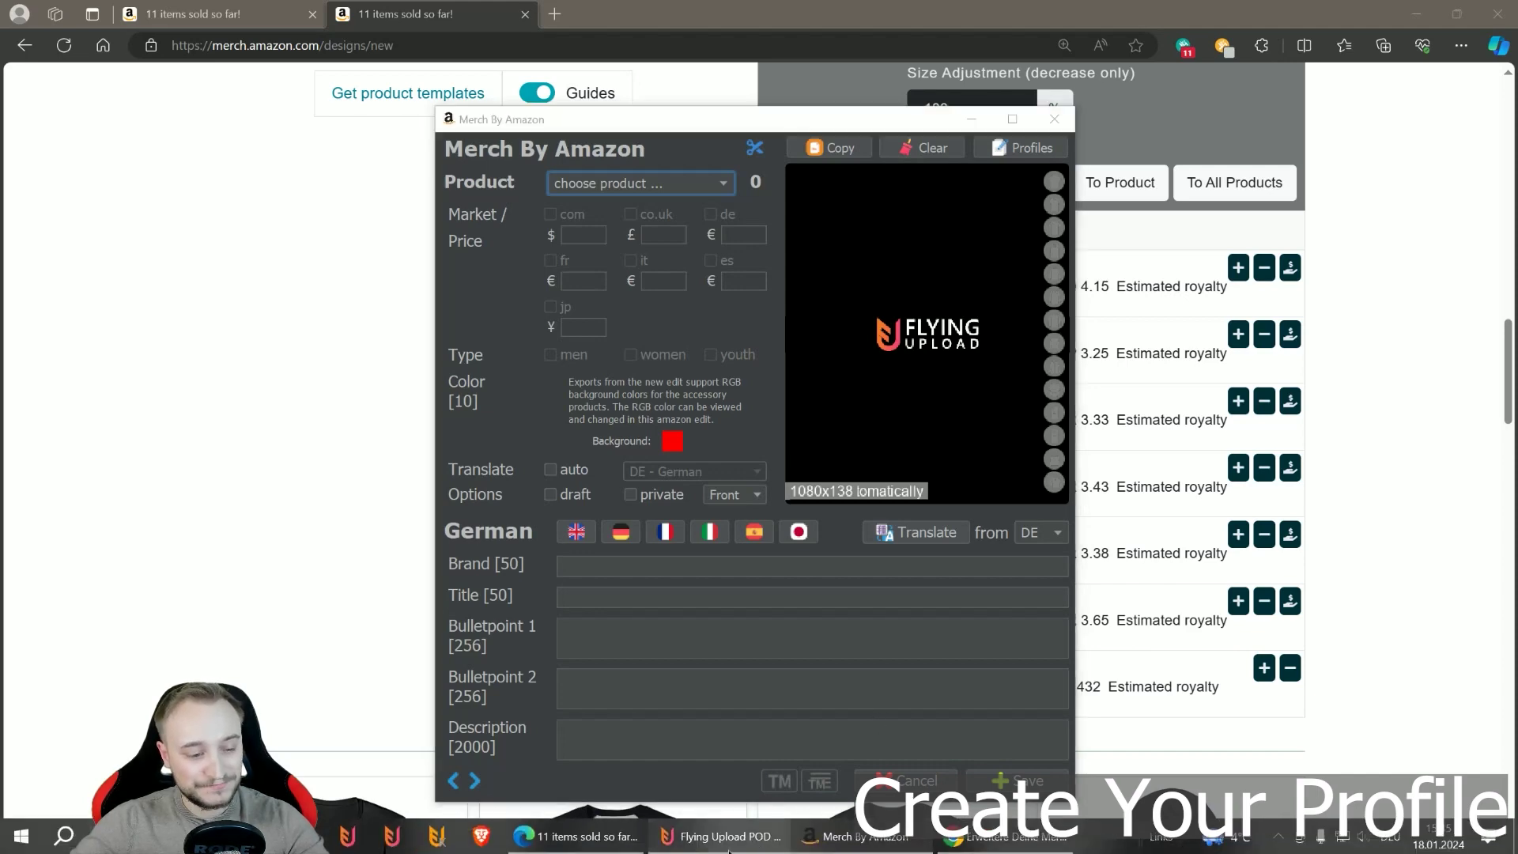
left_click(723, 835)
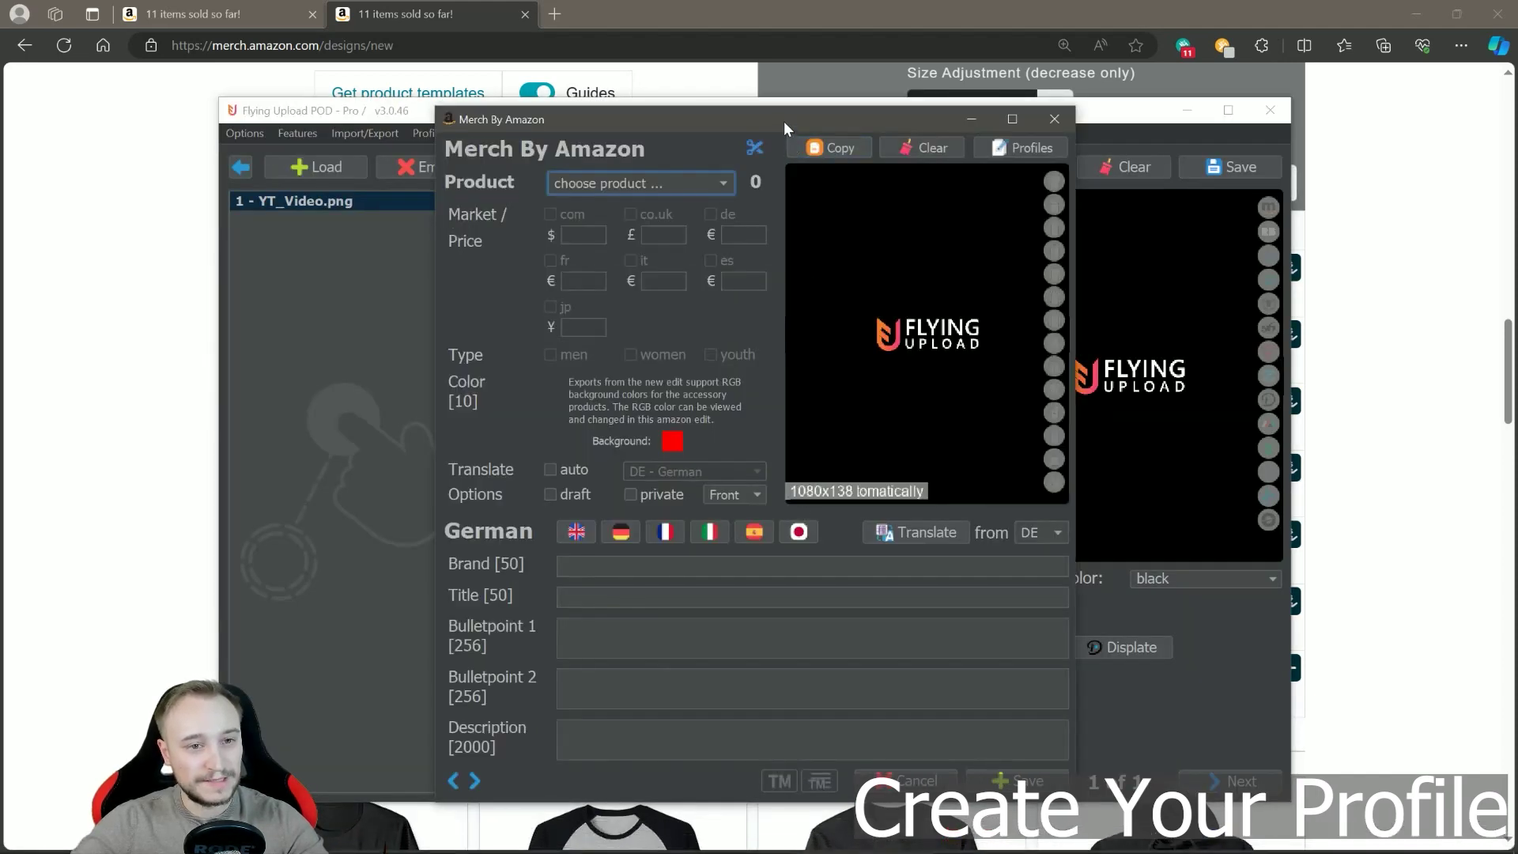
left_click(619, 180)
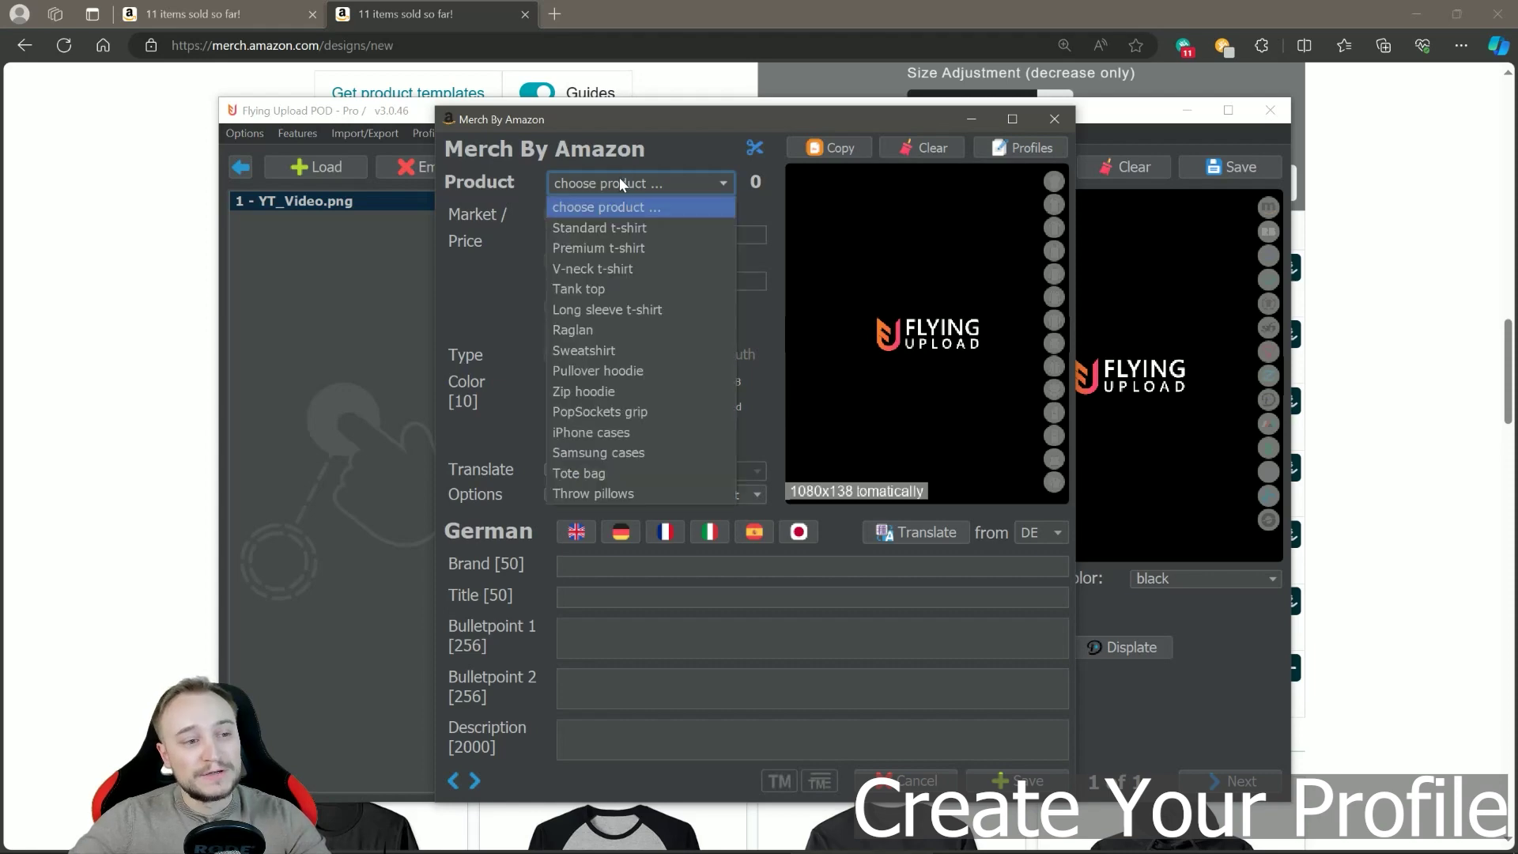
left_click(615, 220)
- Enable the com, co.uk, de, fr, it, es and jp marketplaces for the Standard t-shirt
left_click(566, 210)
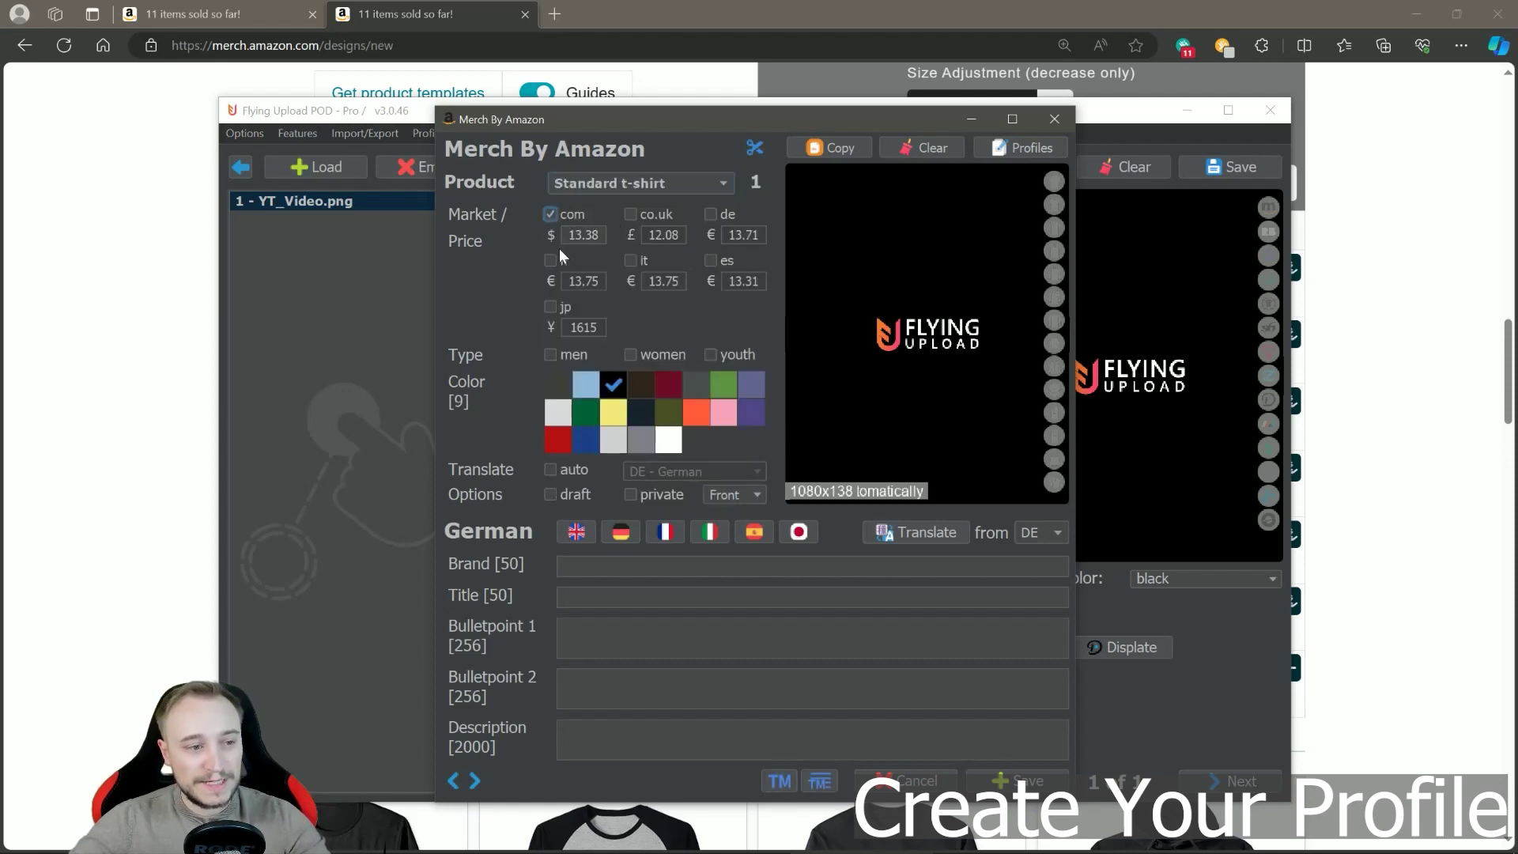
left_click(553, 260)
left_click(558, 305)
left_click(630, 214)
left_click(630, 260)
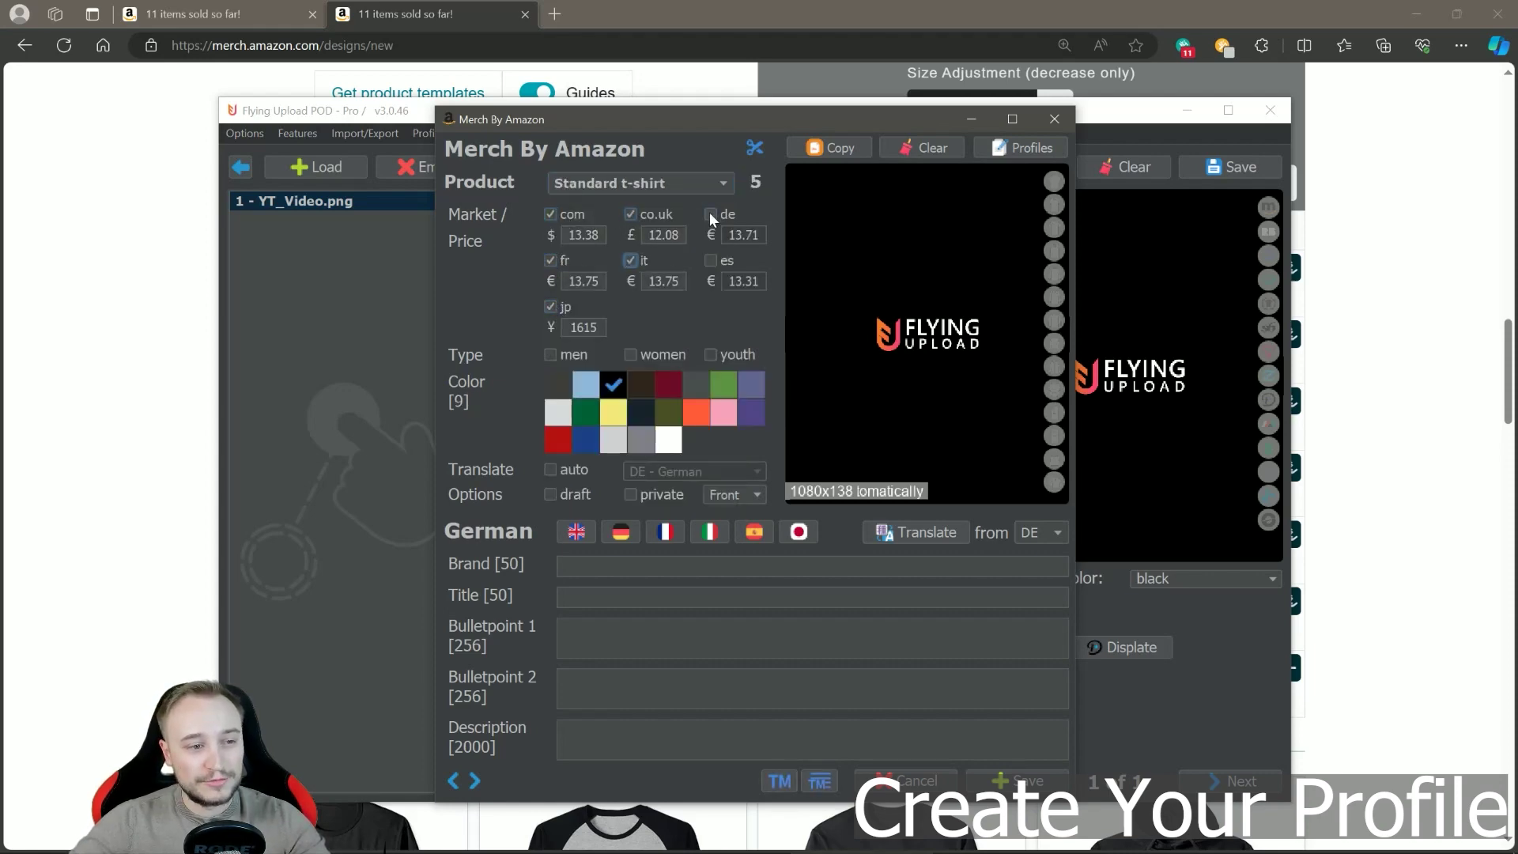
left_click(710, 214)
left_click(711, 260)
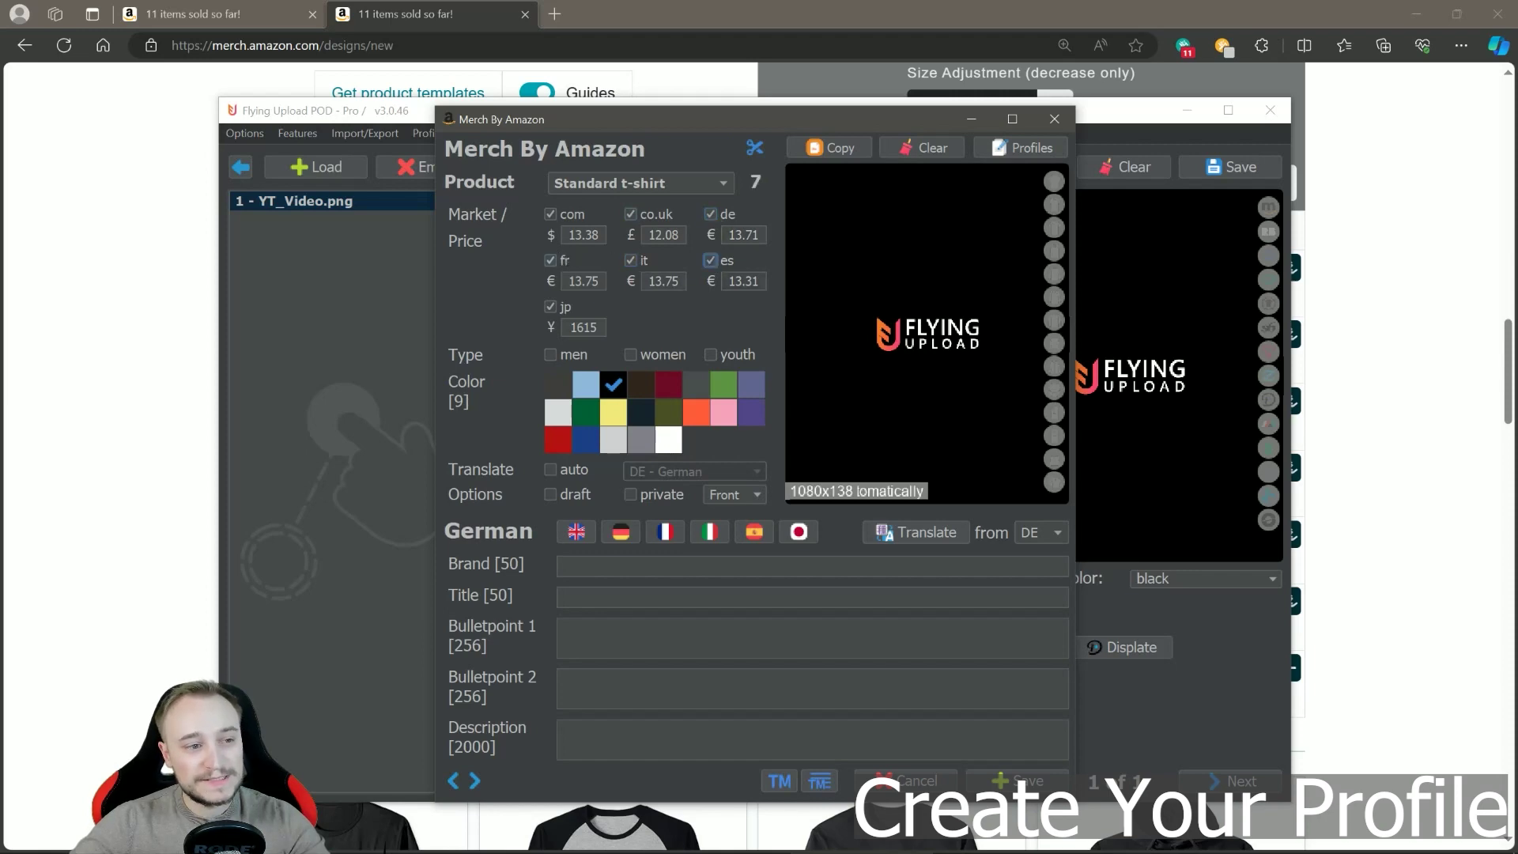
- Set the Standard t-shirt price to 18.99 for the com, de, fr, it and es marketplaces
double_click(583, 235)
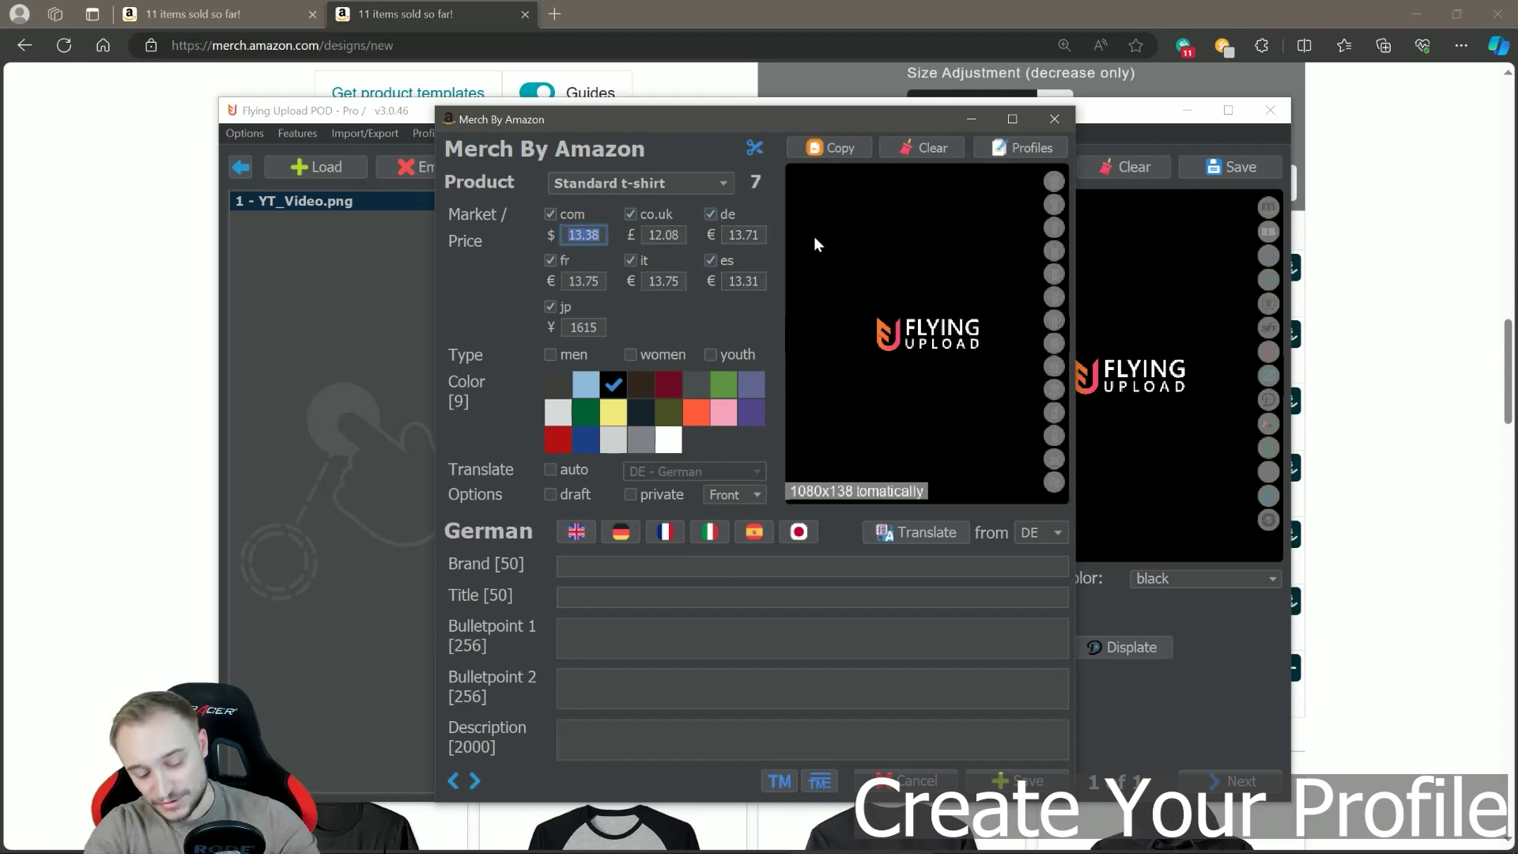
type("18.99")
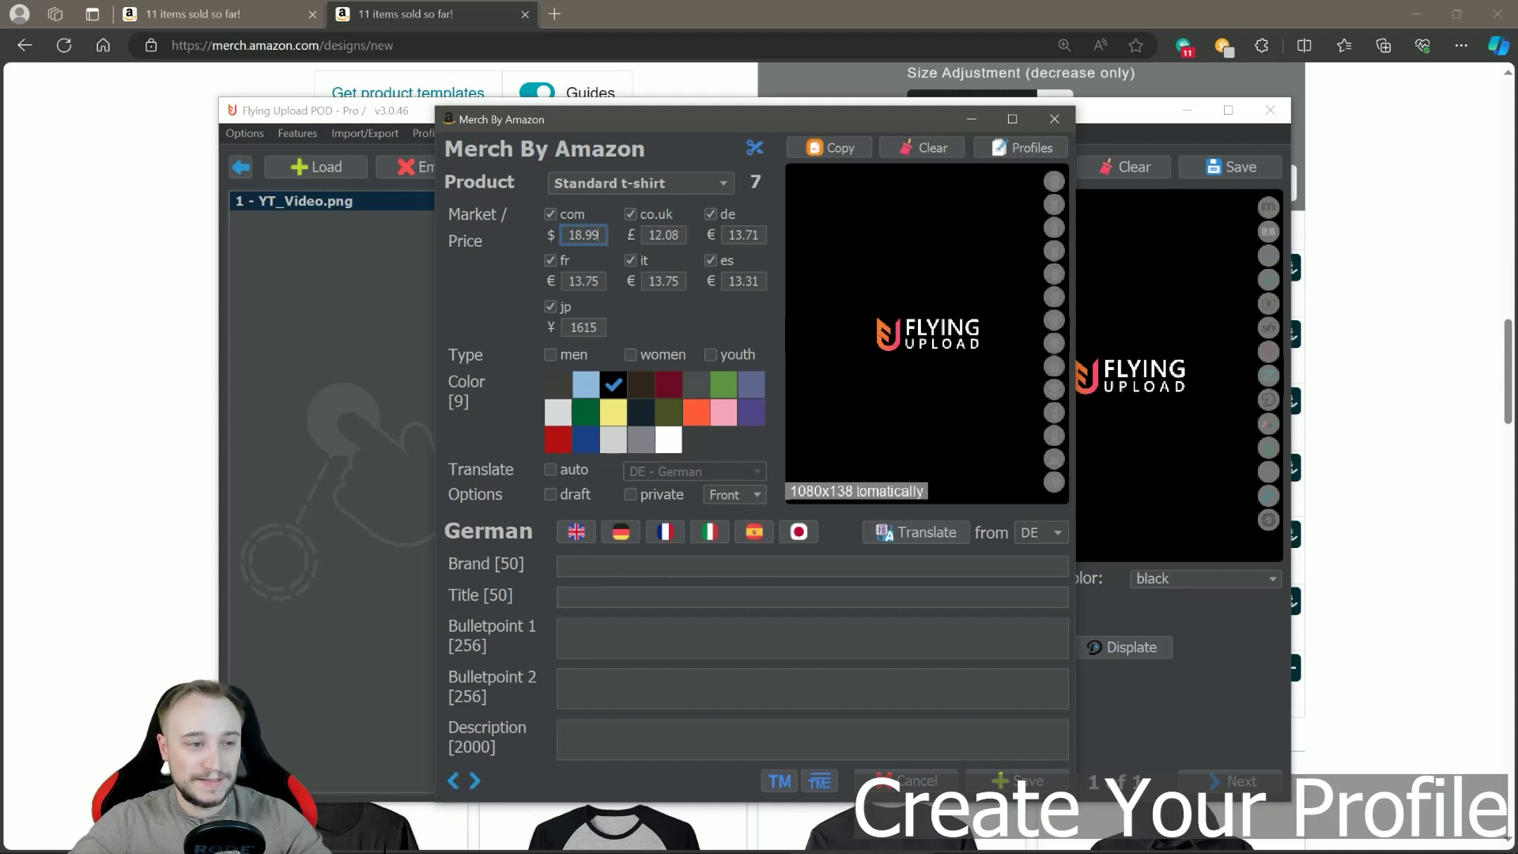
double_click(569, 235)
key("ctrl+c")
key("Tab")
key("Tab")
key("ctrl+v")
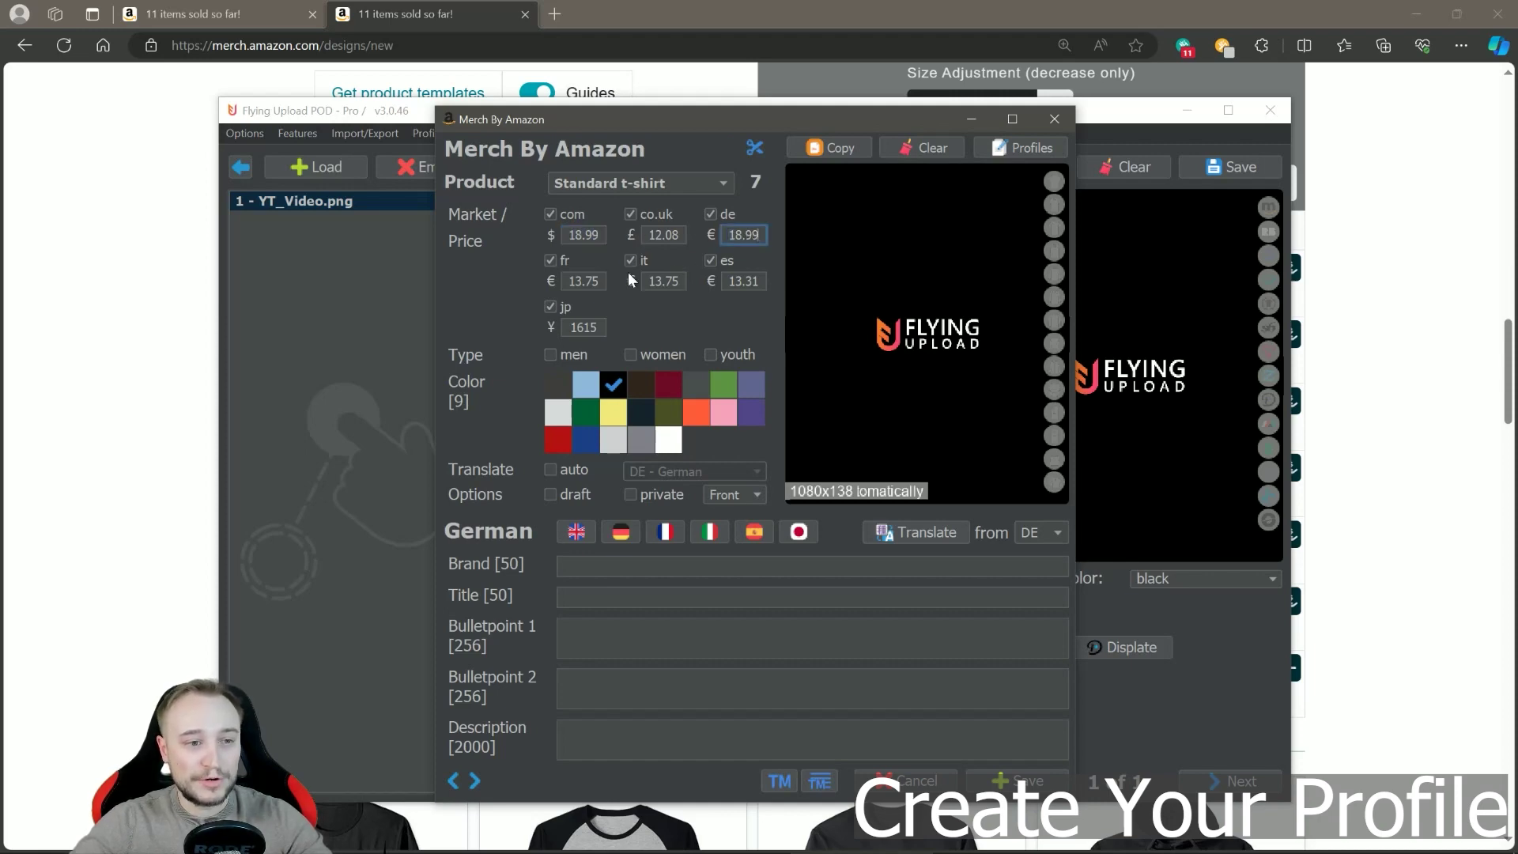
key("Tab")
key("ctrl+v")
key("Tab")
key("ctrl+v")
key("Tab")
key("ctrl+v")
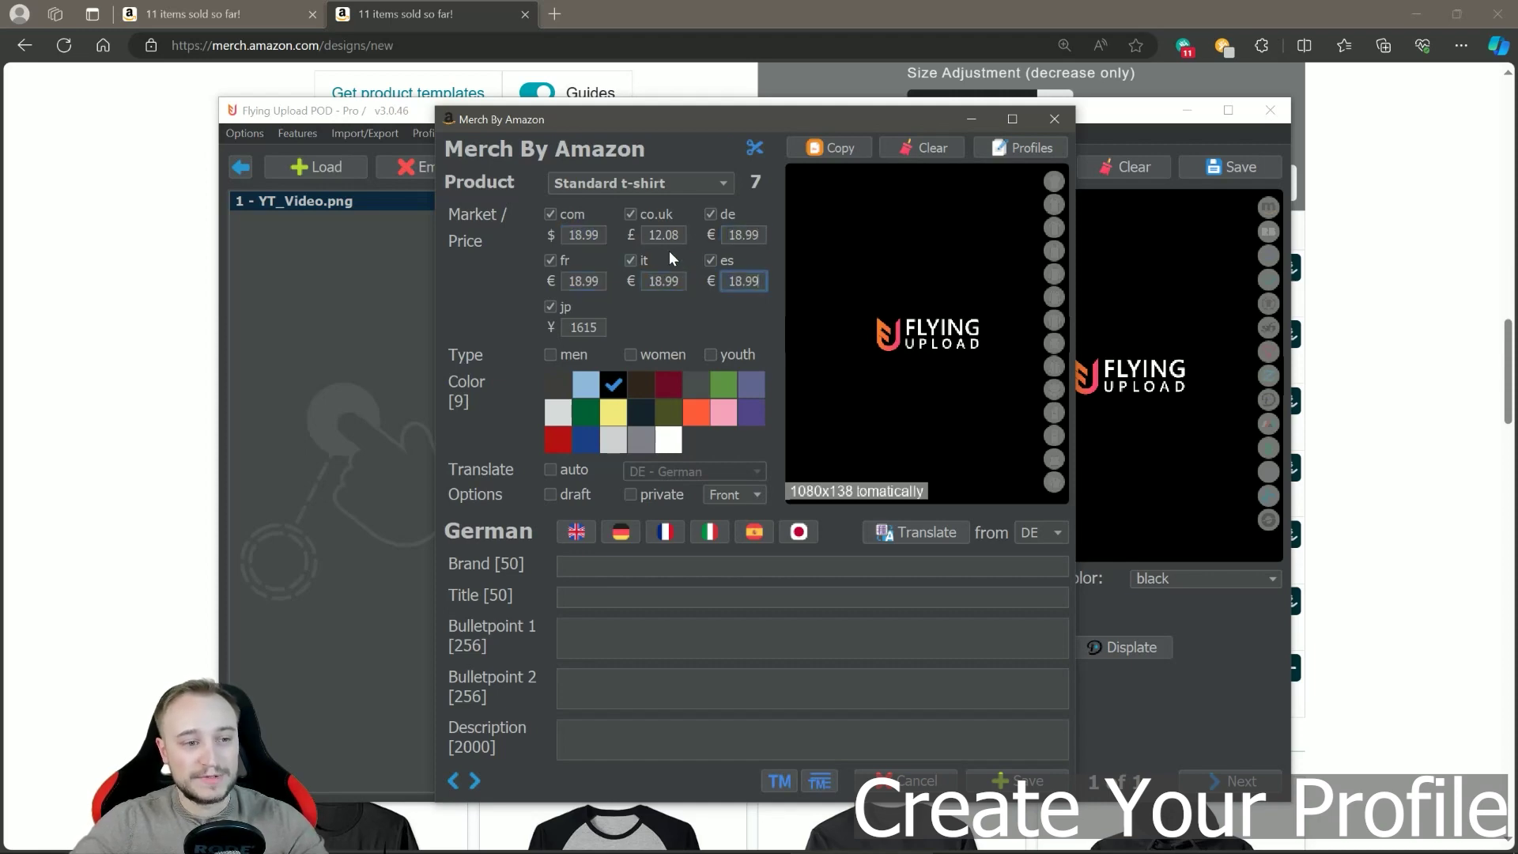
- Set the Standard t-shirt price to £16.99 for co.uk and ¥2299 for jp
double_click(664, 235)
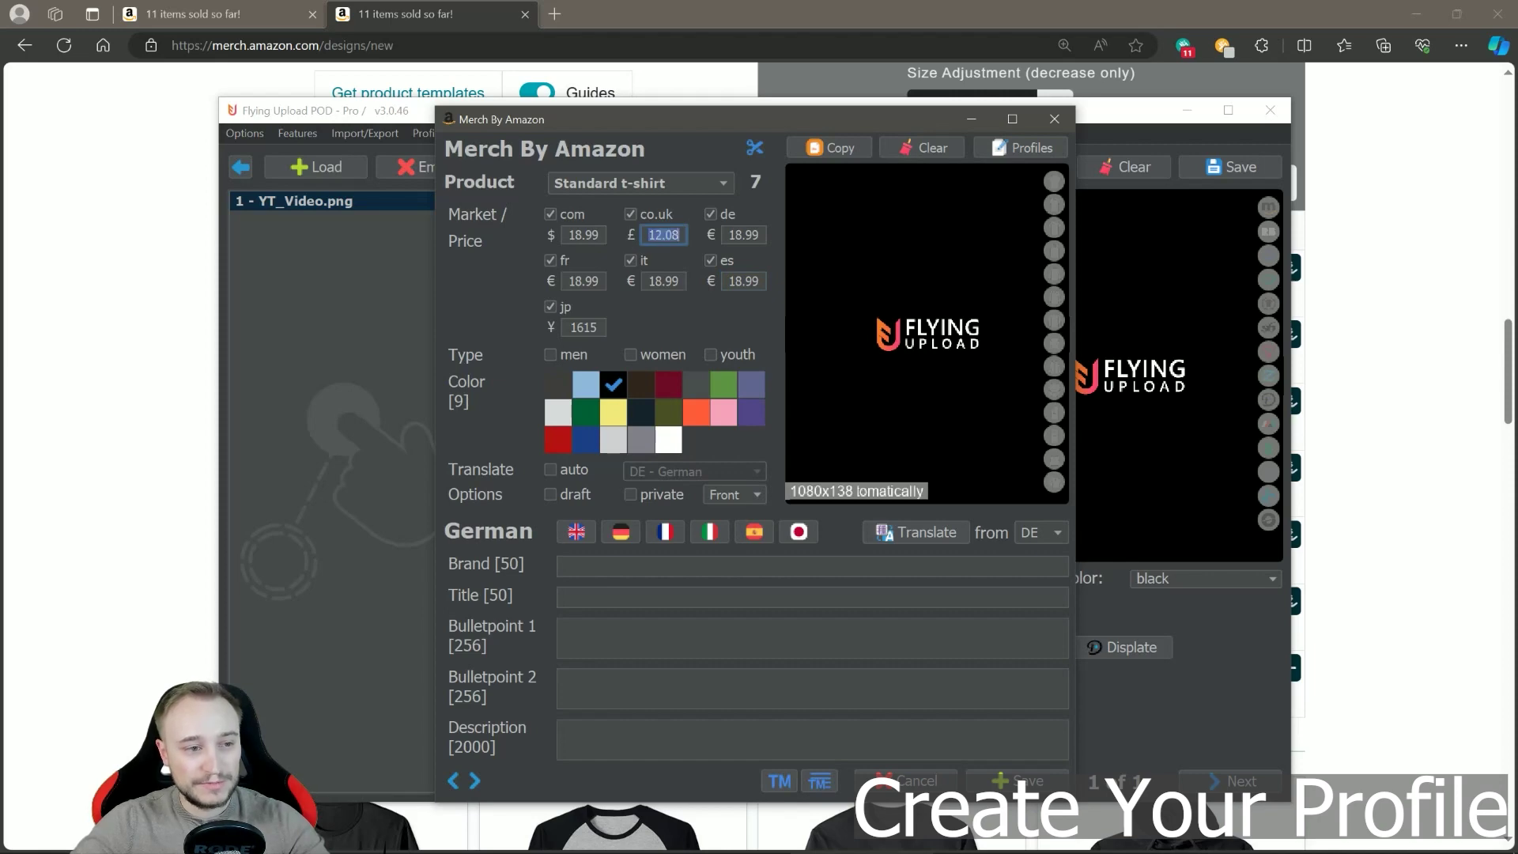
type("16.99")
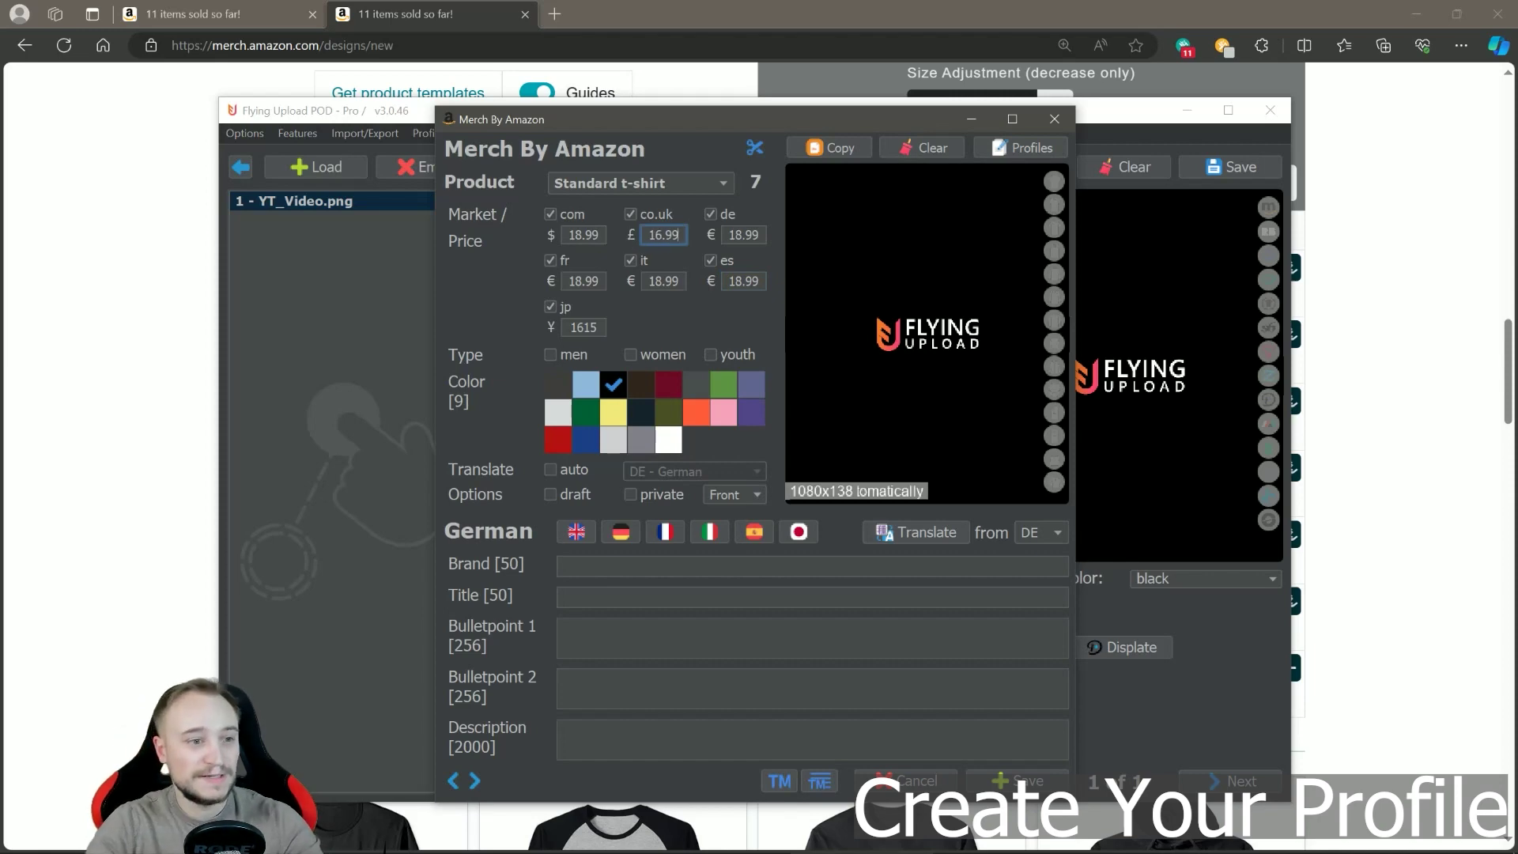
double_click(585, 327)
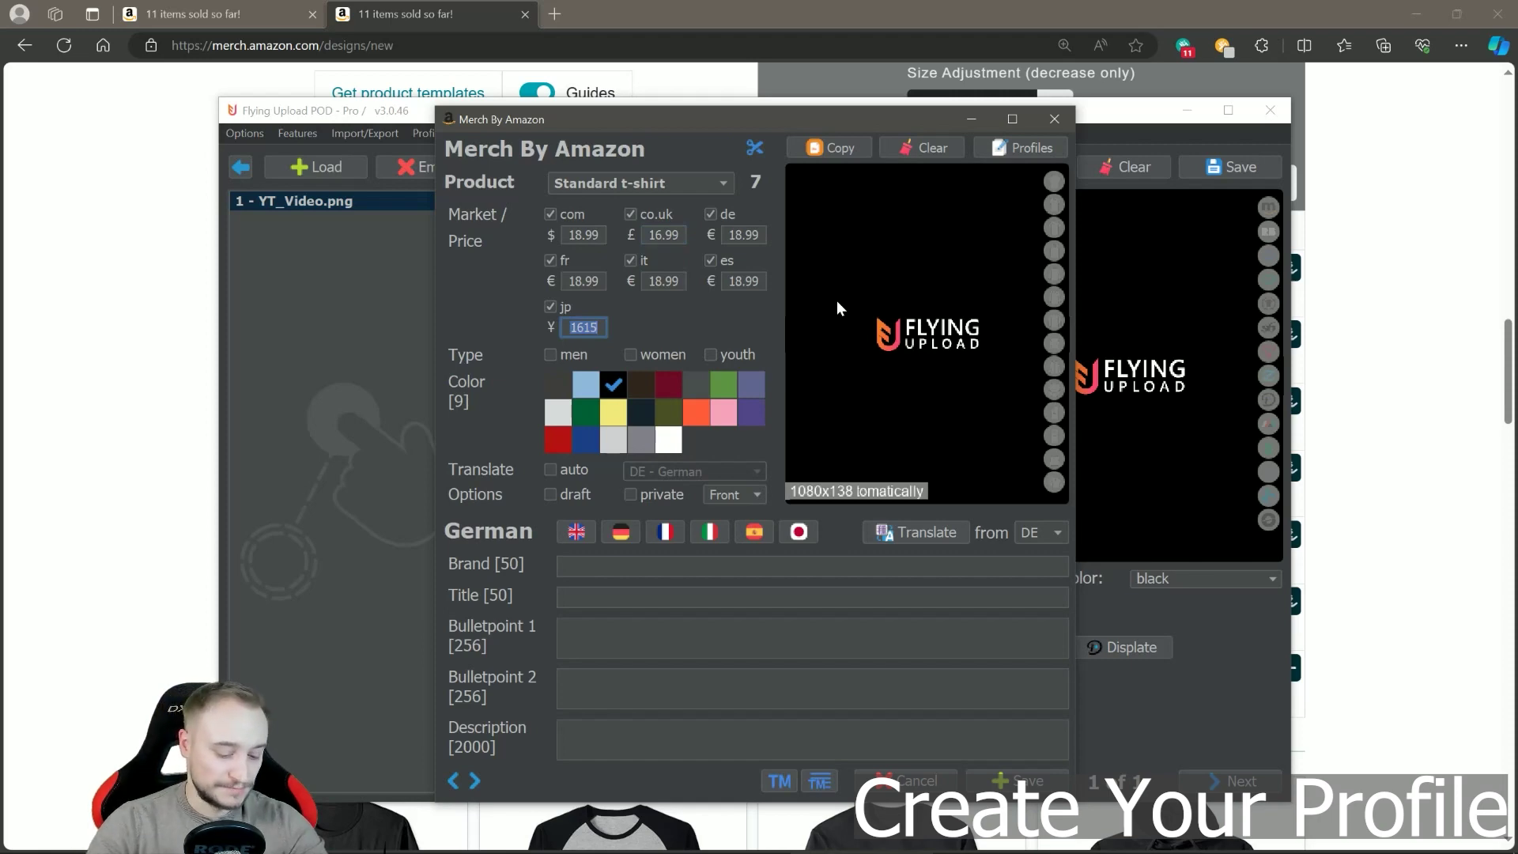
type("22")
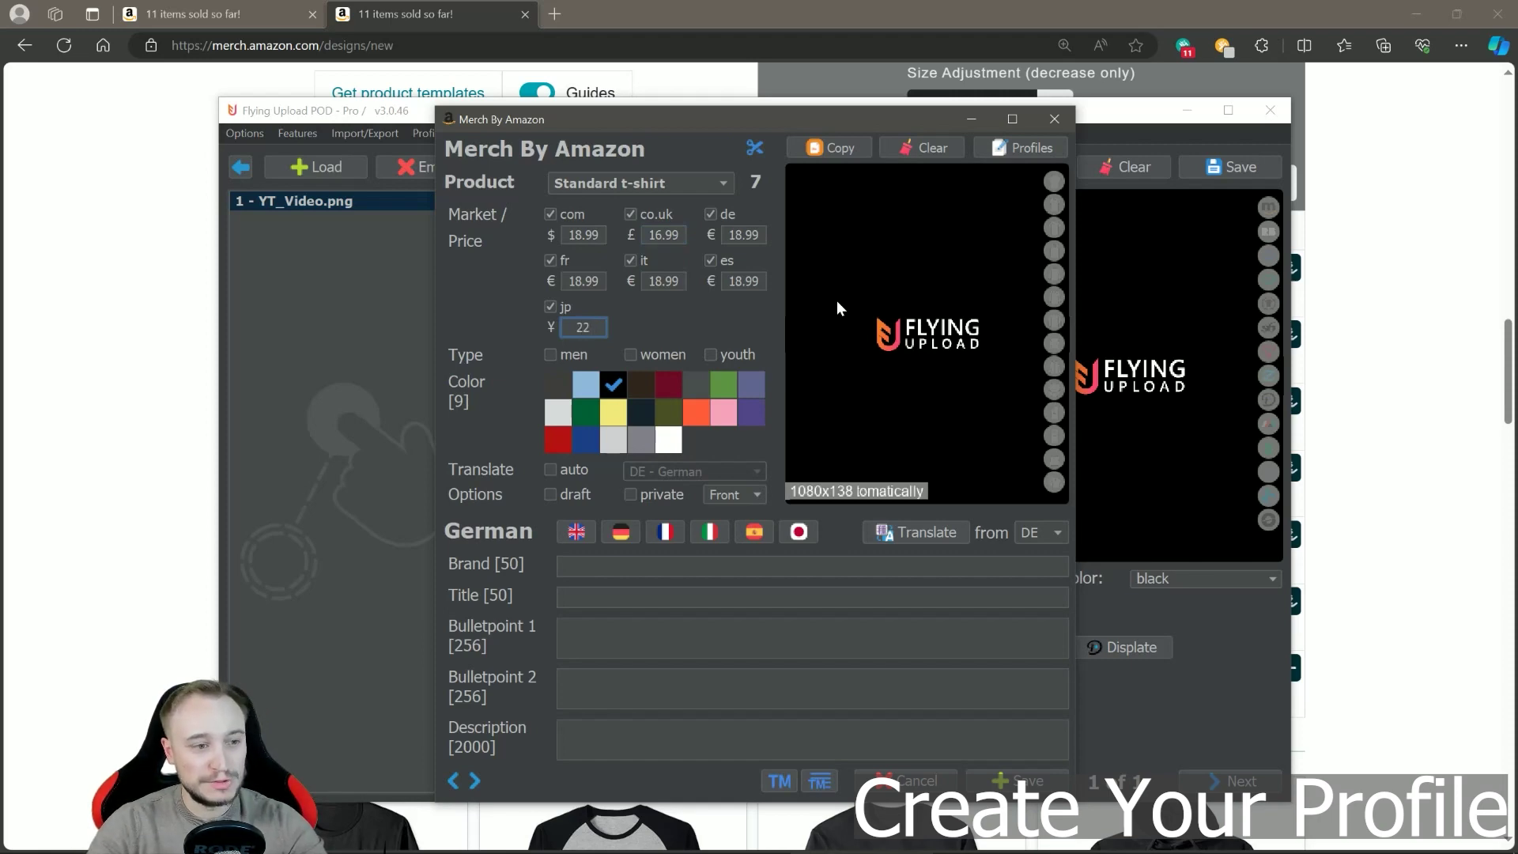
type("99")
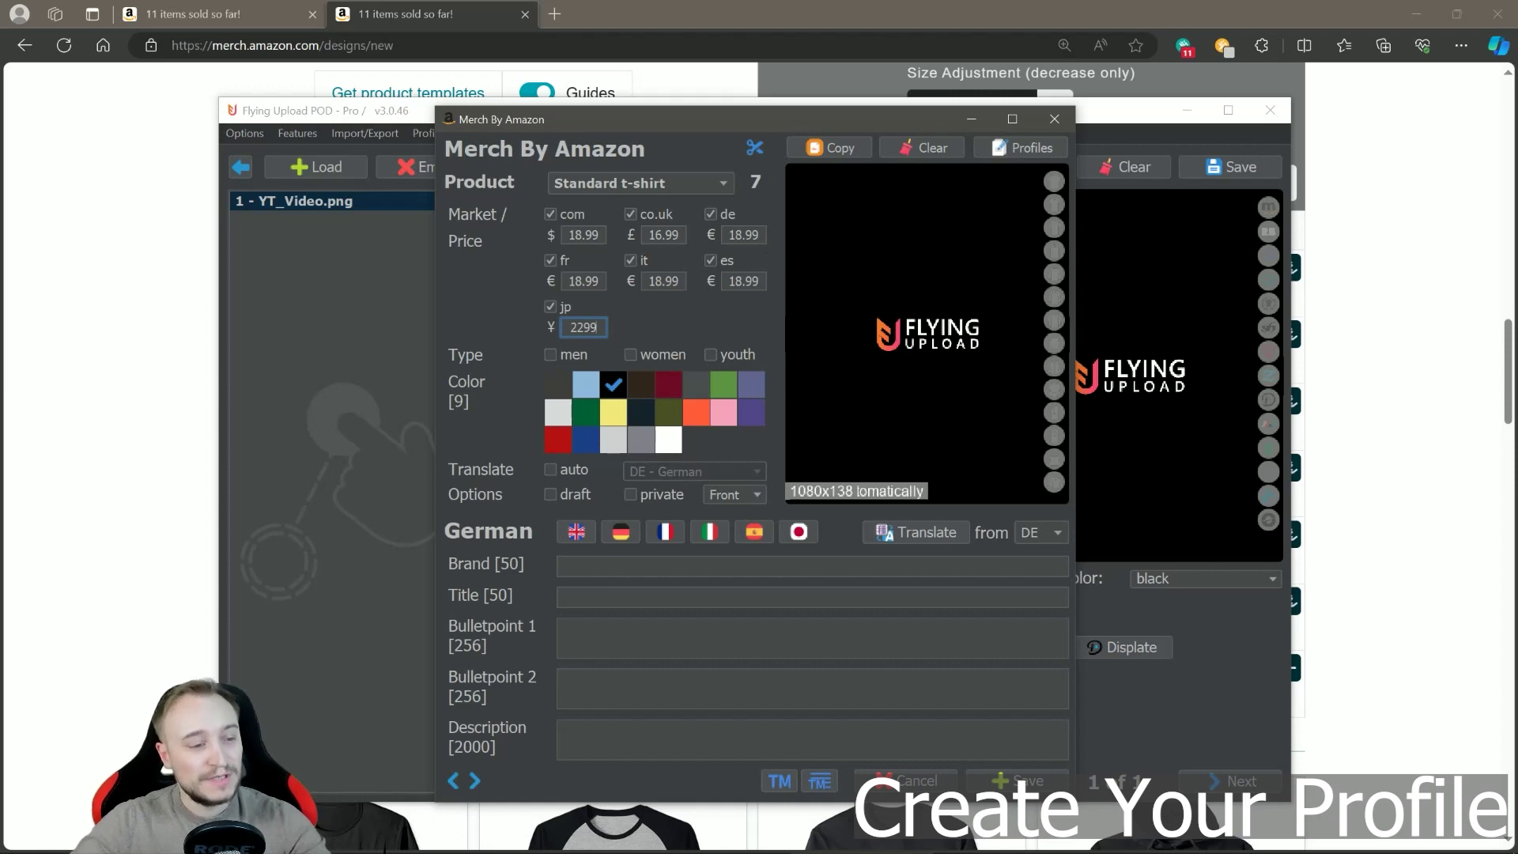
- Enable the men and women fit types for the Standard t-shirt
left_click(550, 354)
left_click(632, 354)
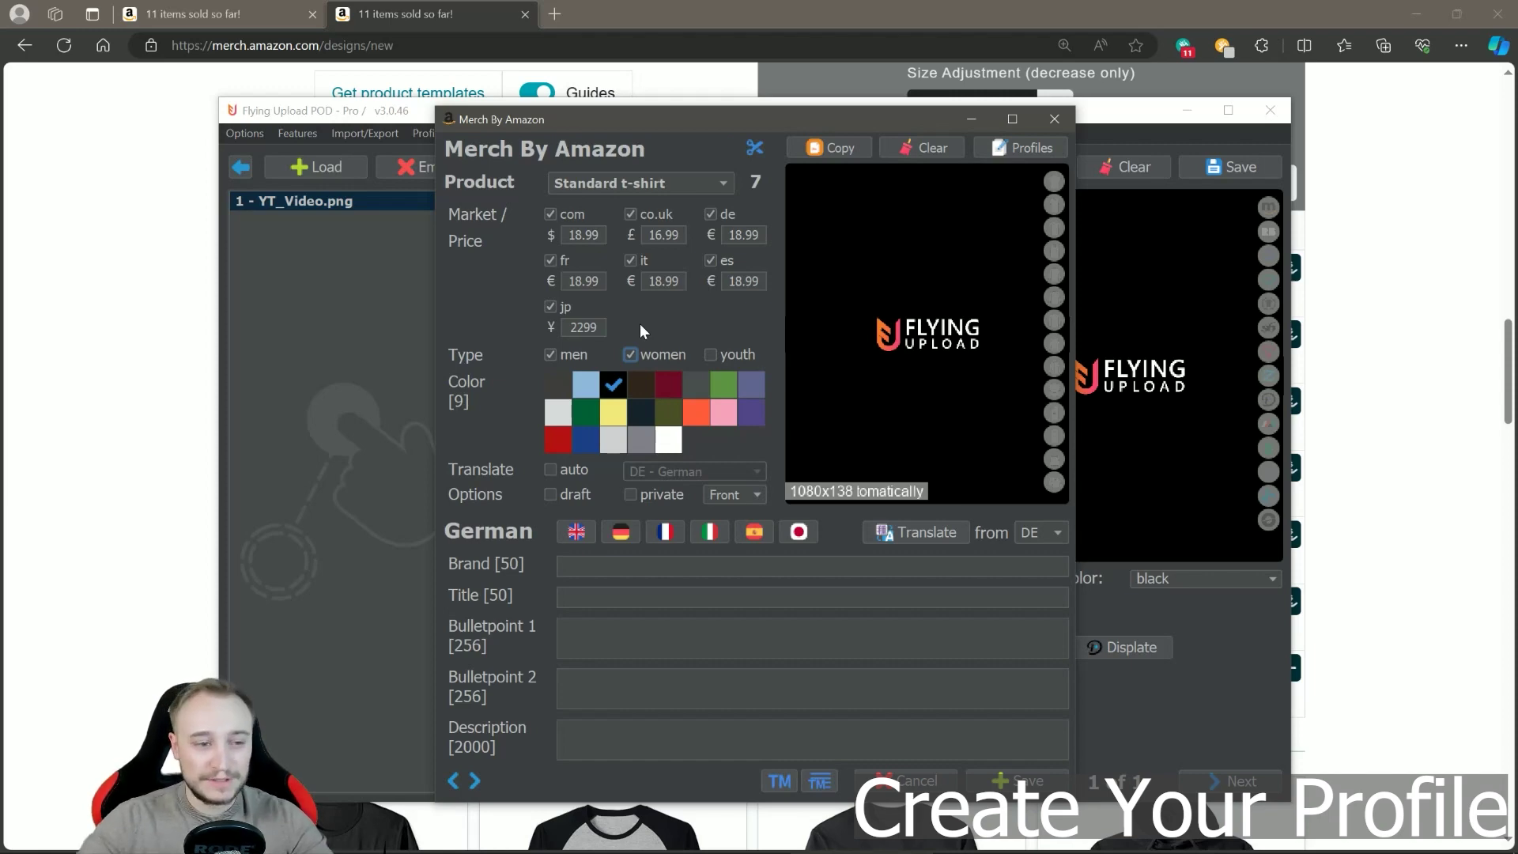
left_click(665, 383)
left_click(664, 412)
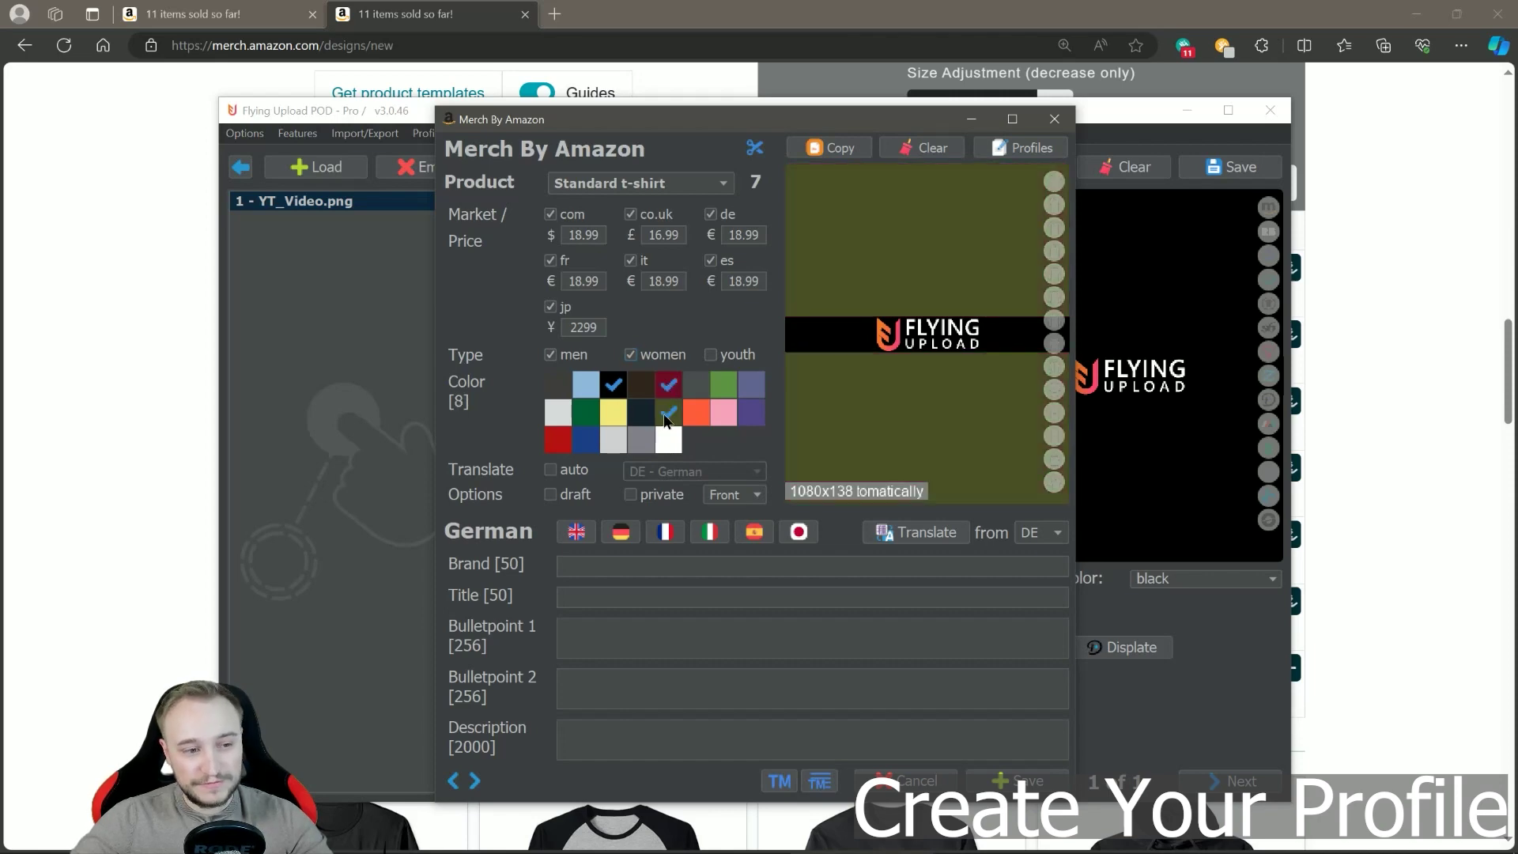
left_click(613, 412)
left_click(557, 411)
left_click(585, 414)
left_click(585, 440)
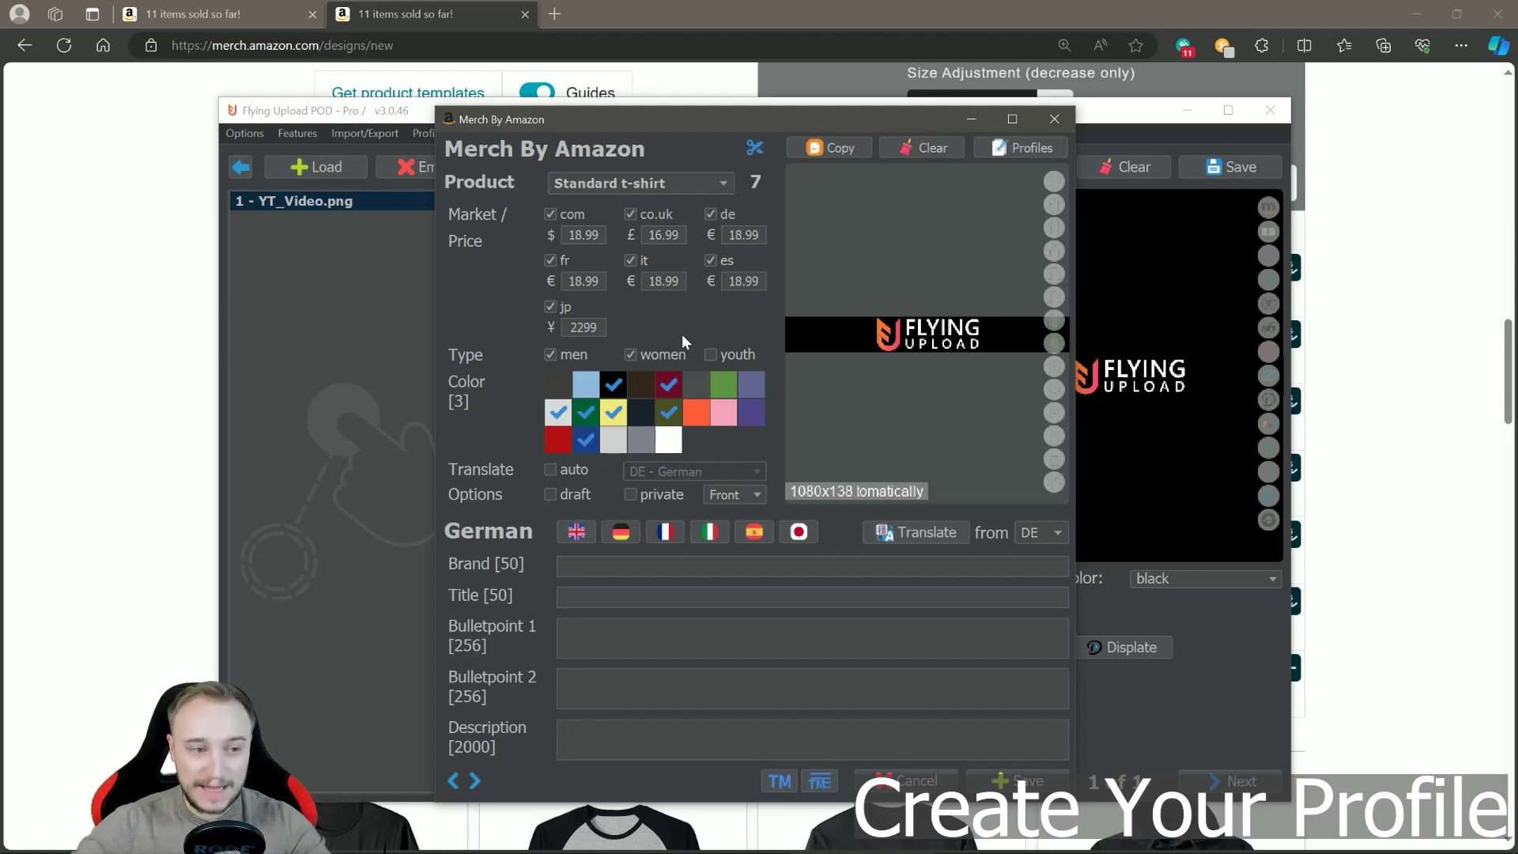
left_click(668, 384)
left_click(668, 412)
left_click(613, 412)
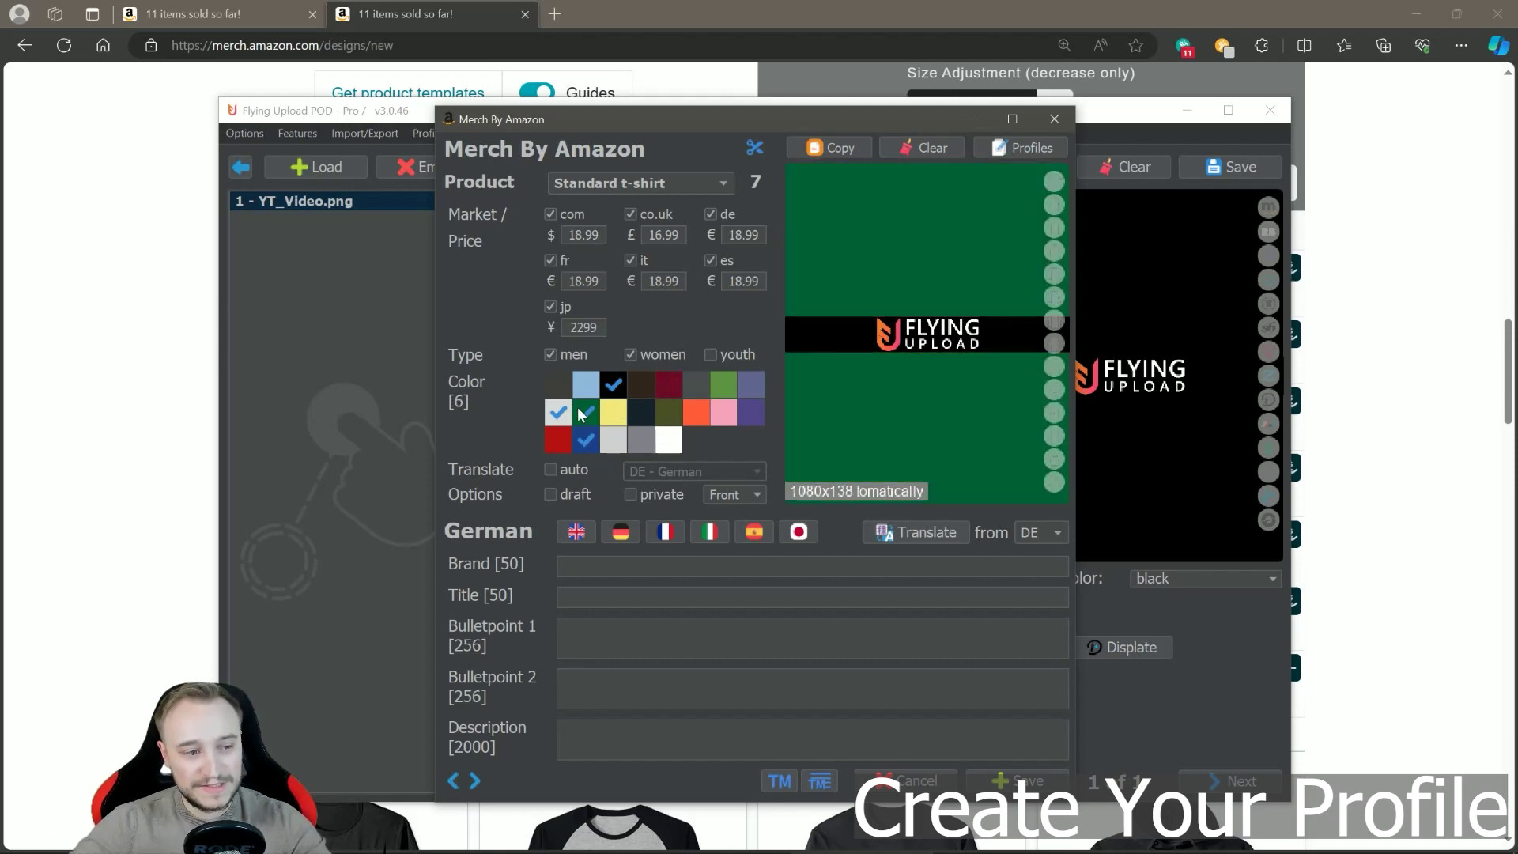
left_click(583, 411)
left_click(585, 437)
left_click(557, 411)
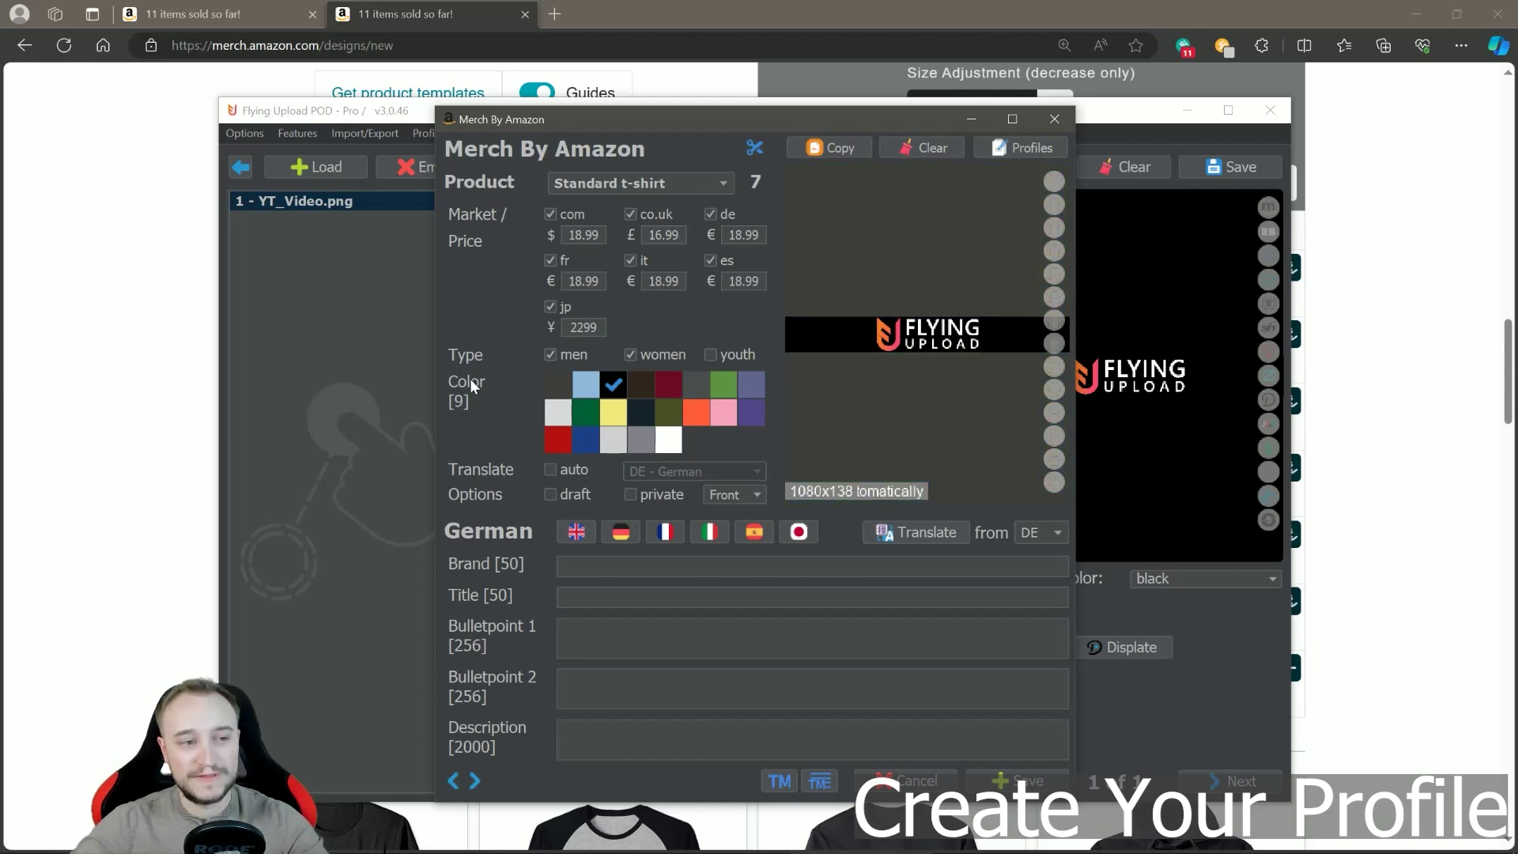
- Choose Sweatshirt as the product and look up its suggested list prices on the Merch by Amazon page in the browser
left_click(629, 184)
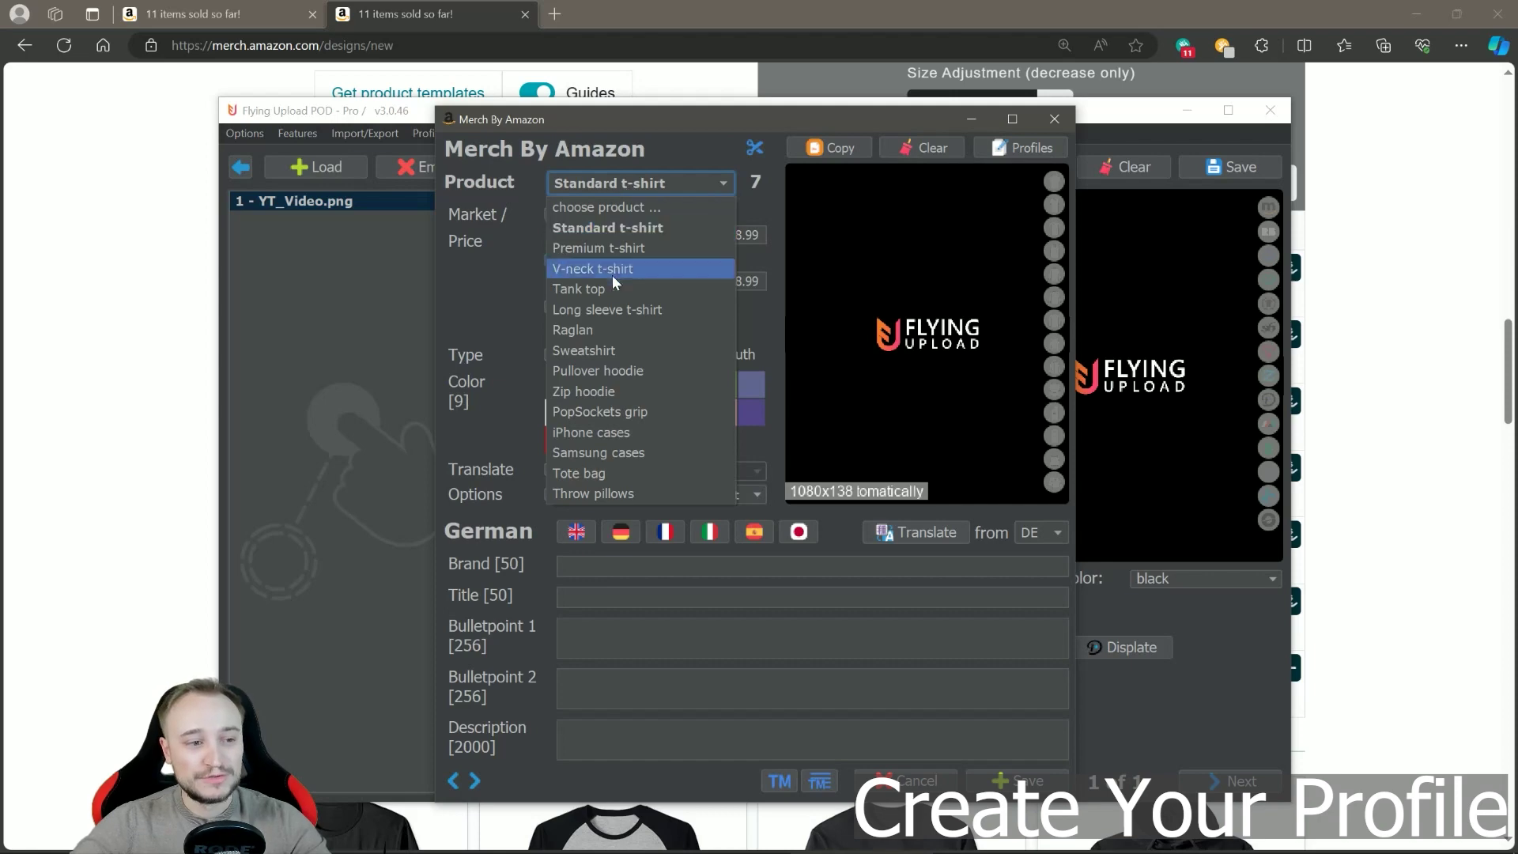
left_click(615, 351)
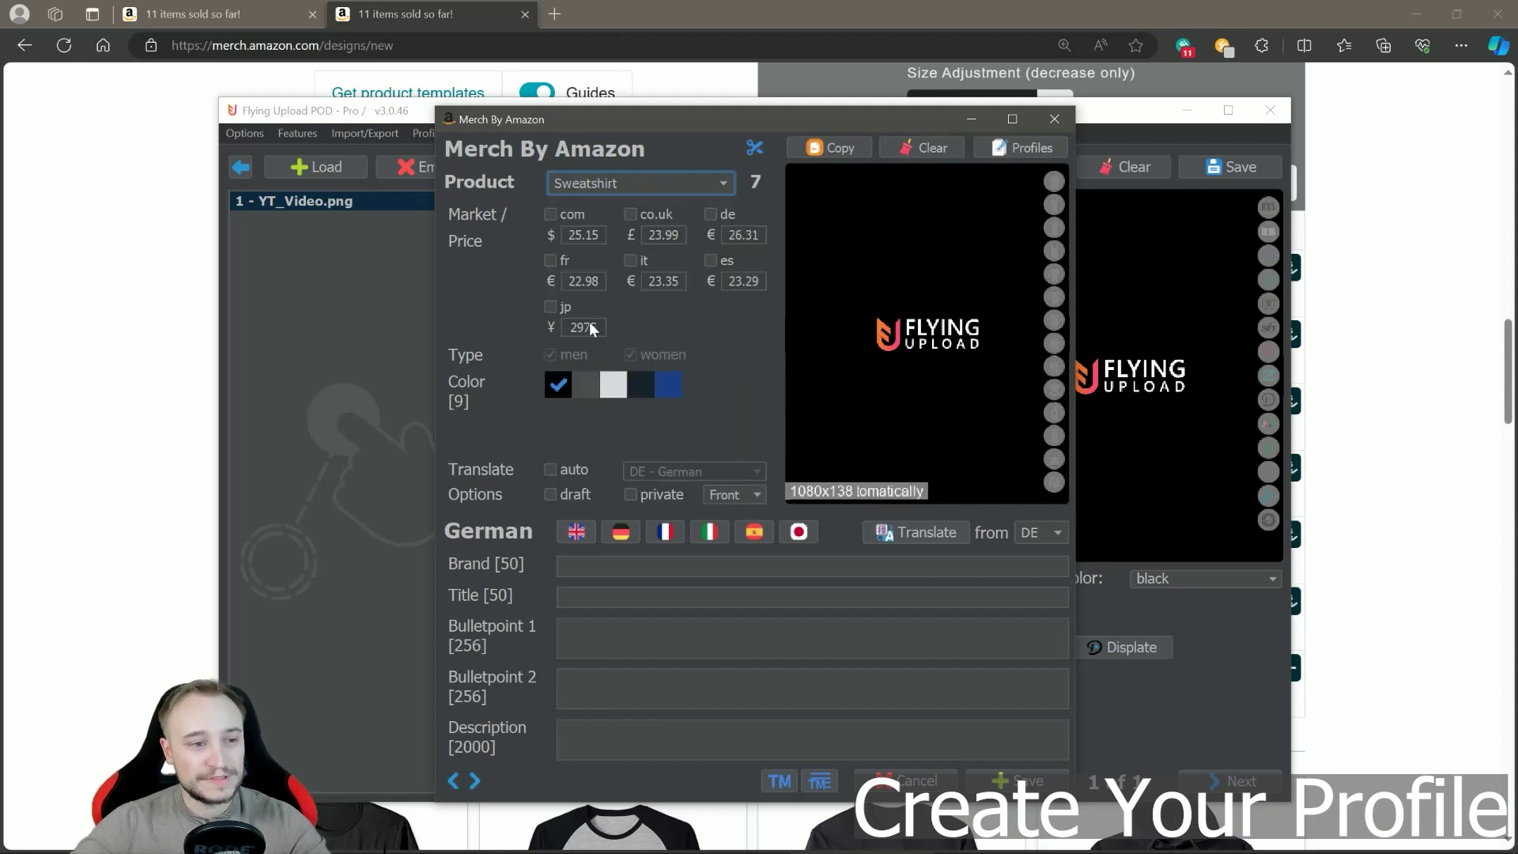
left_click(1389, 277)
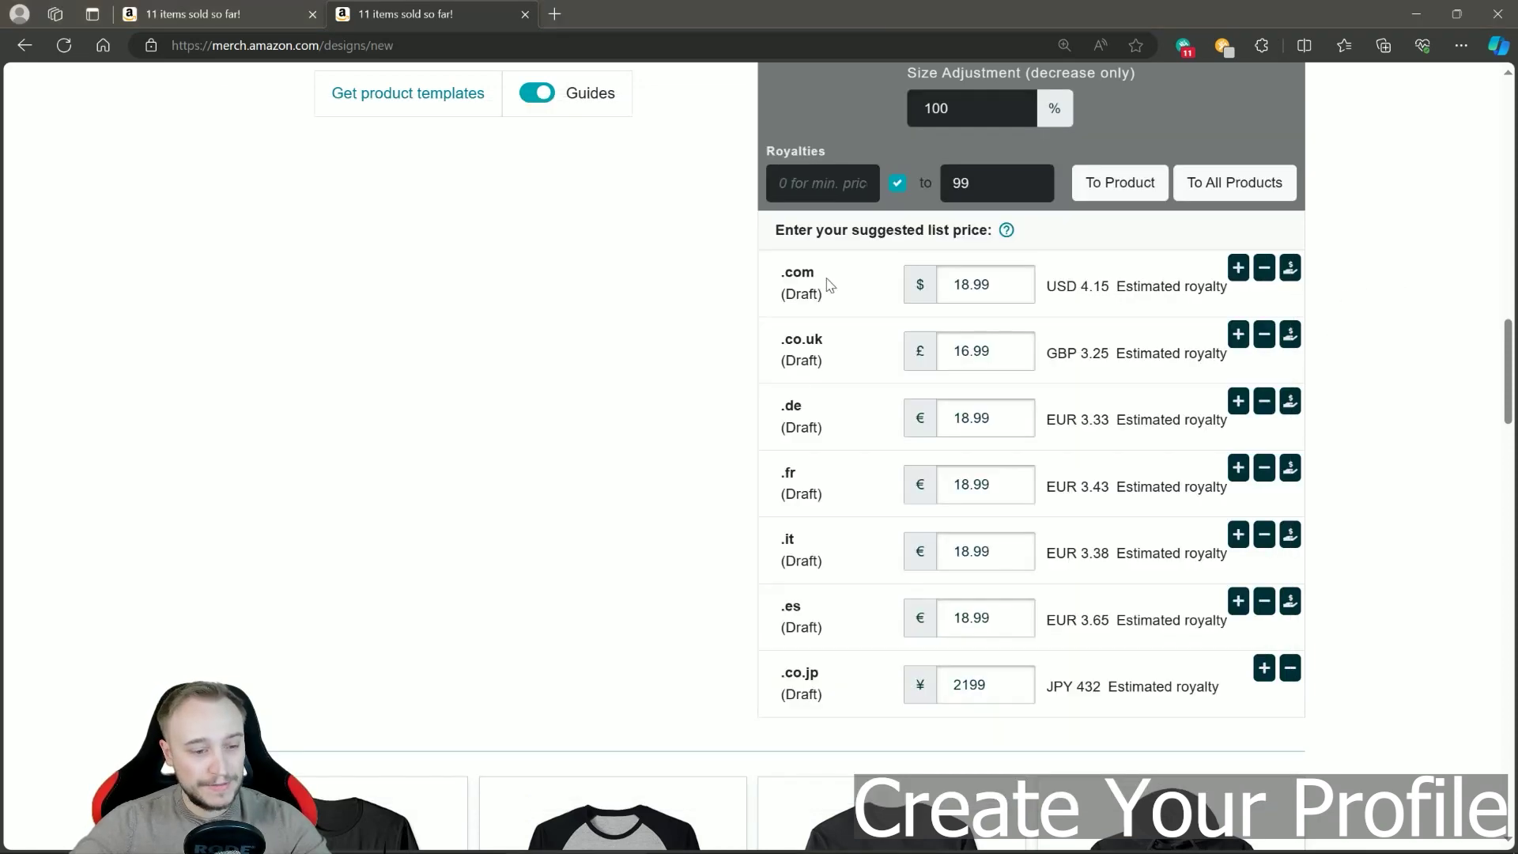
scroll(618, 268, "down", 7)
scroll(758, 316, "down", 2)
left_click(909, 440)
scroll(905, 316, "down", 7)
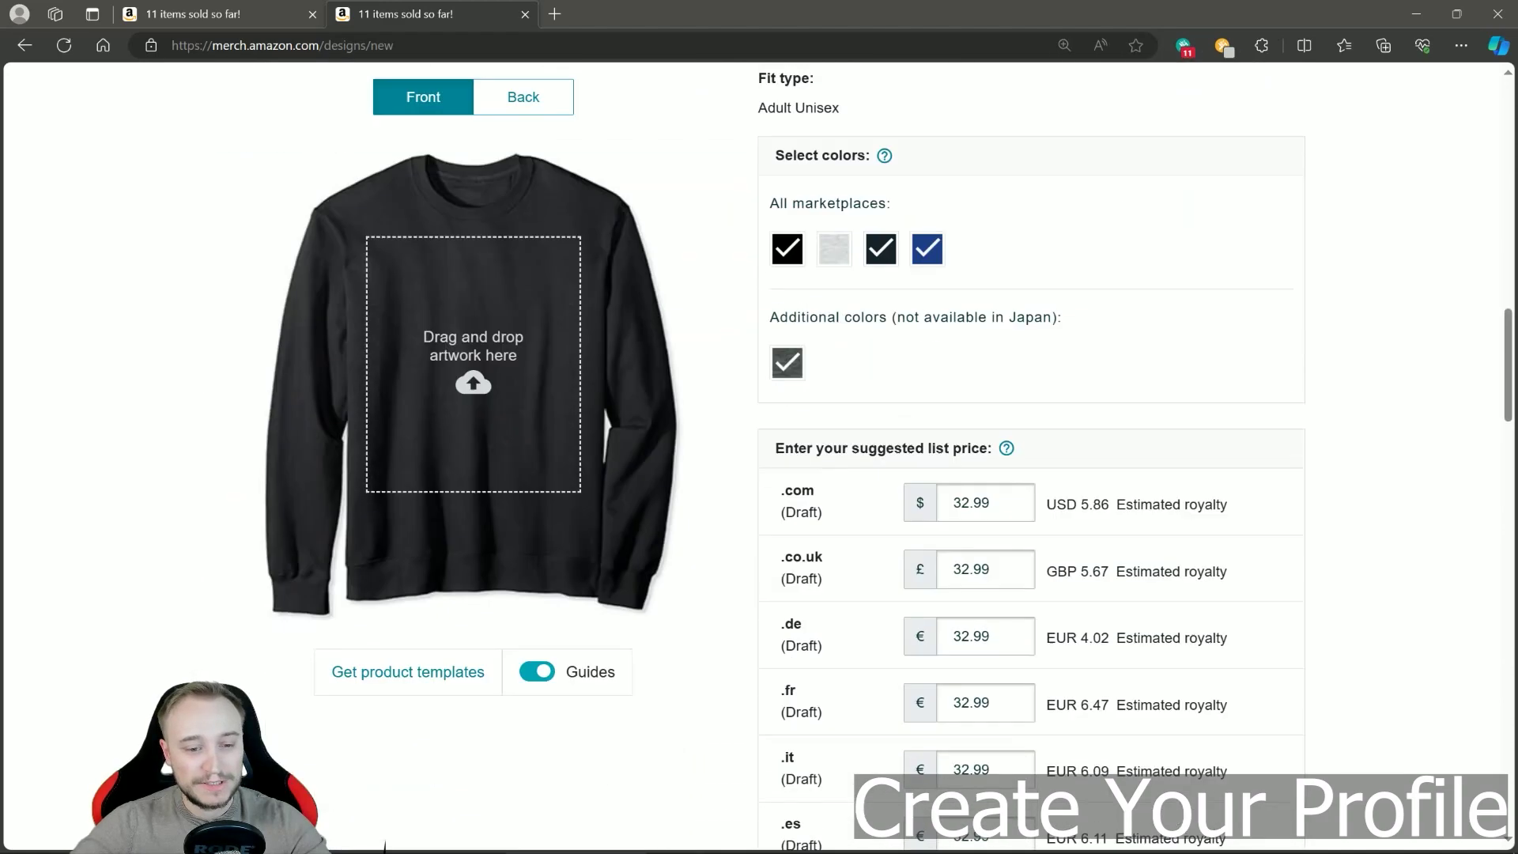
scroll(819, 285, "down", 4)
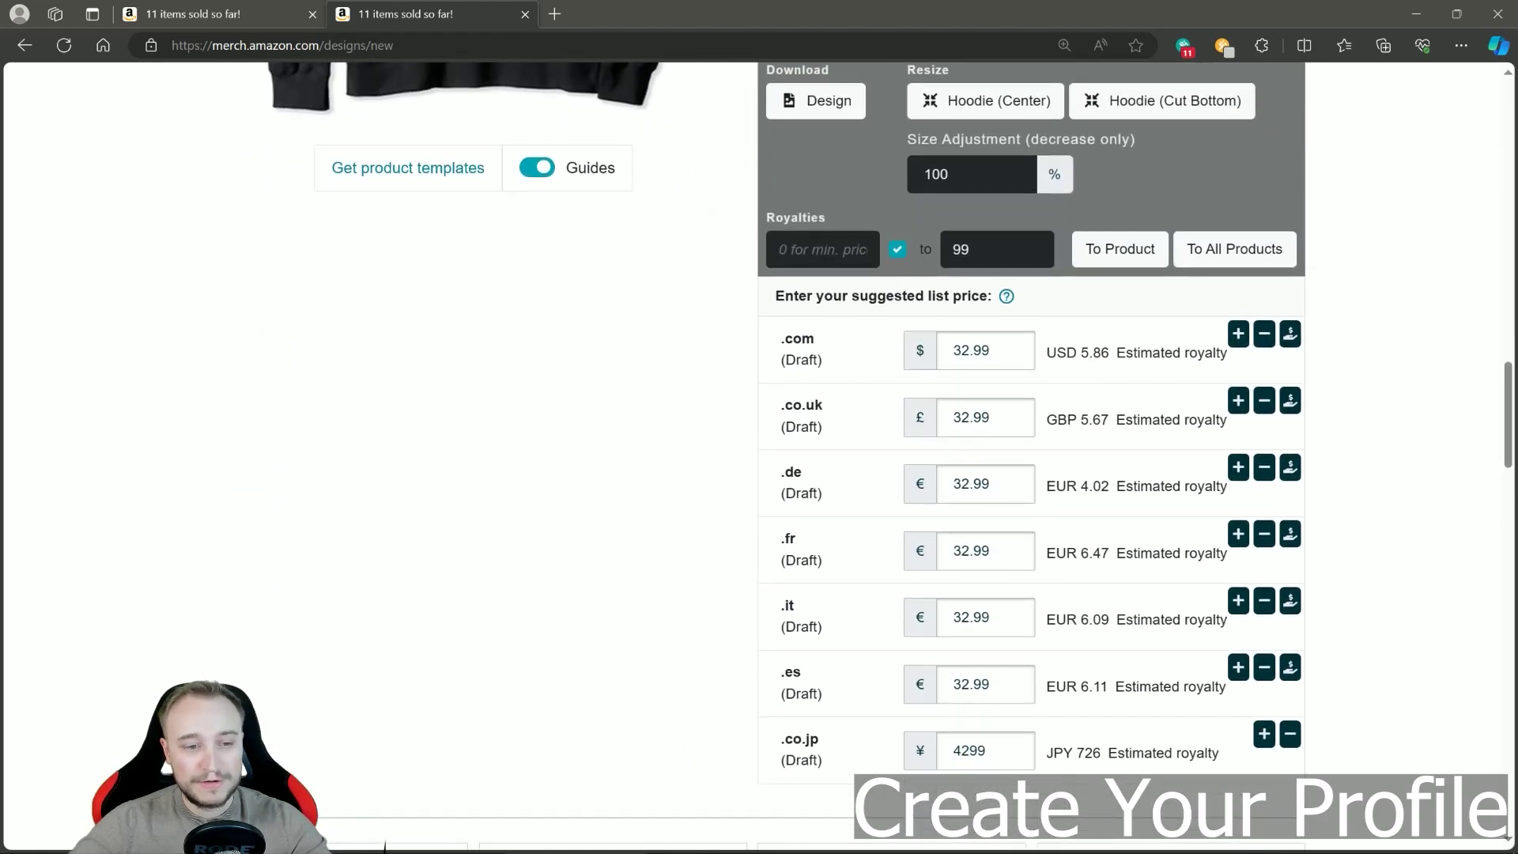
left_click_drag(997, 350, 915, 345)
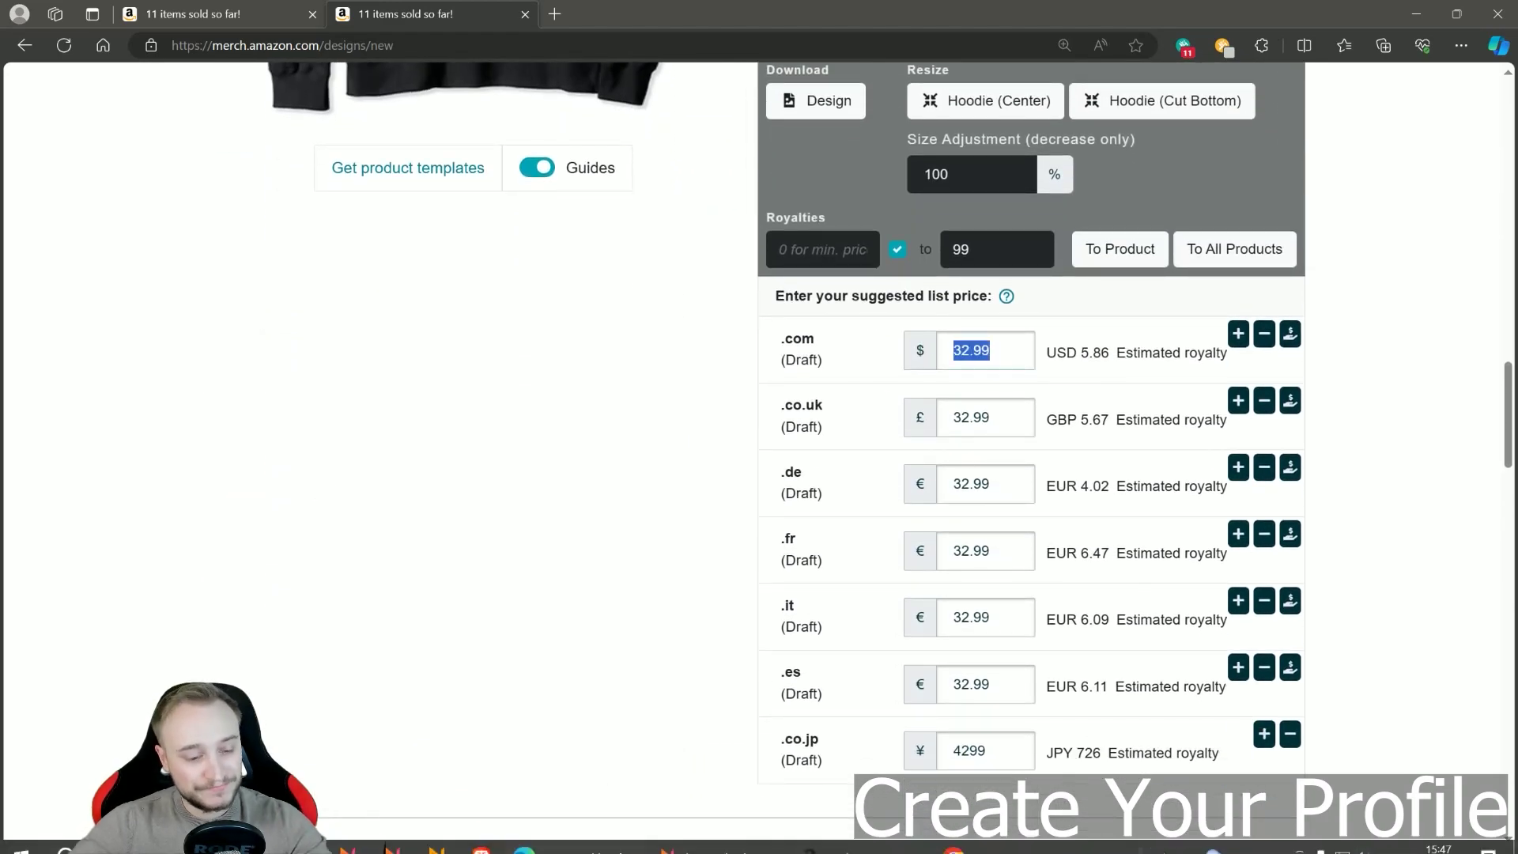
- Switch back to Flying Upload and enable the com, co.uk, de, fr, it and es marketplaces for the Sweatshirt
left_click(721, 836)
left_click(1009, 646)
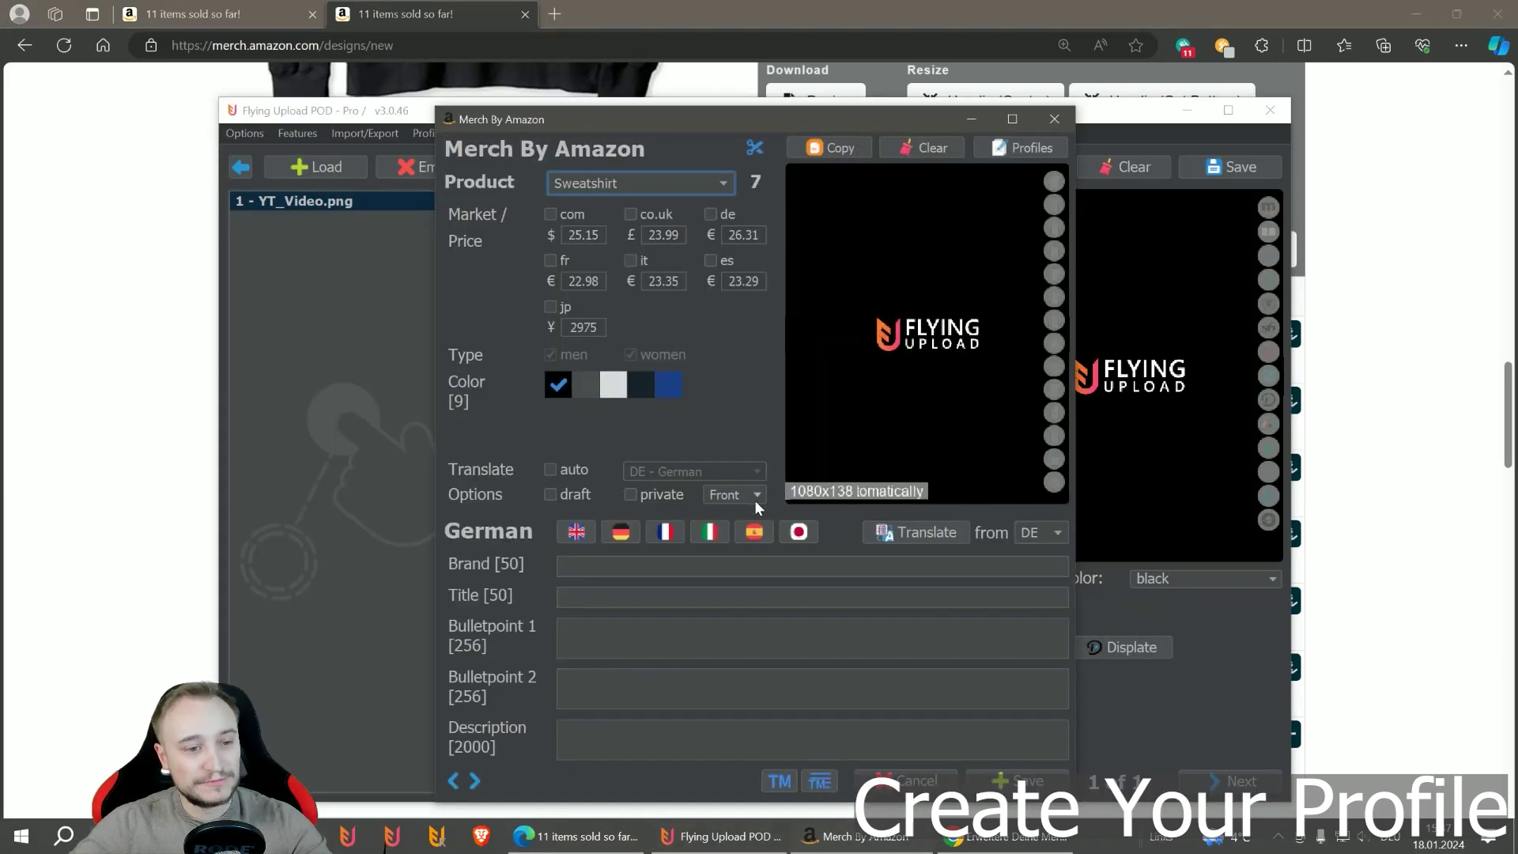
left_click(550, 213)
left_click(550, 260)
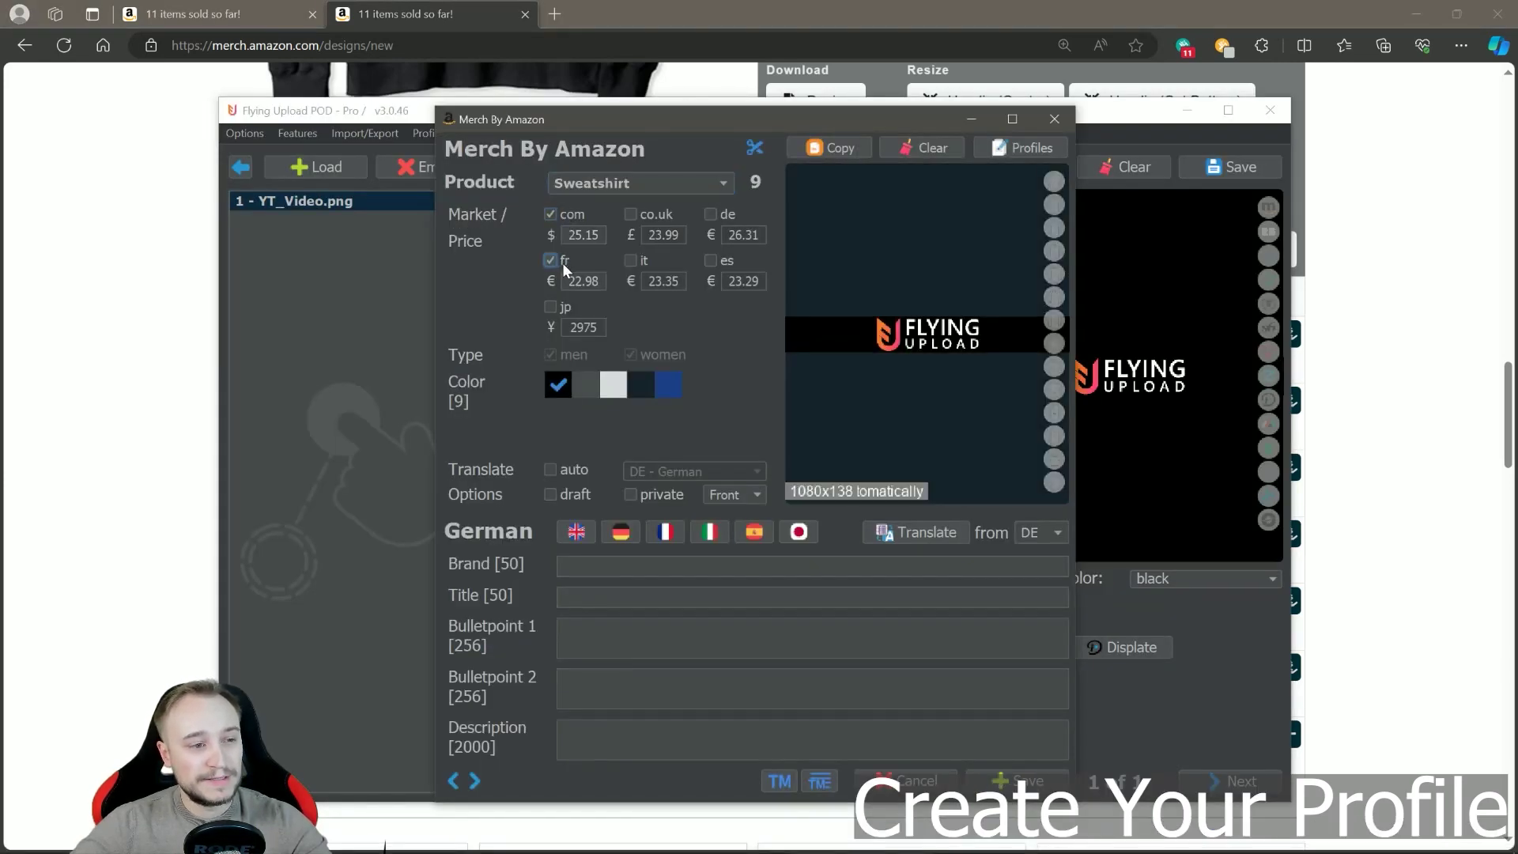
left_click(632, 213)
left_click(710, 214)
left_click(630, 260)
left_click(711, 260)
- Set the Sweatshirt price to 32.99 for the com, co.uk, de, fr, it and es marketplaces
left_click(598, 235)
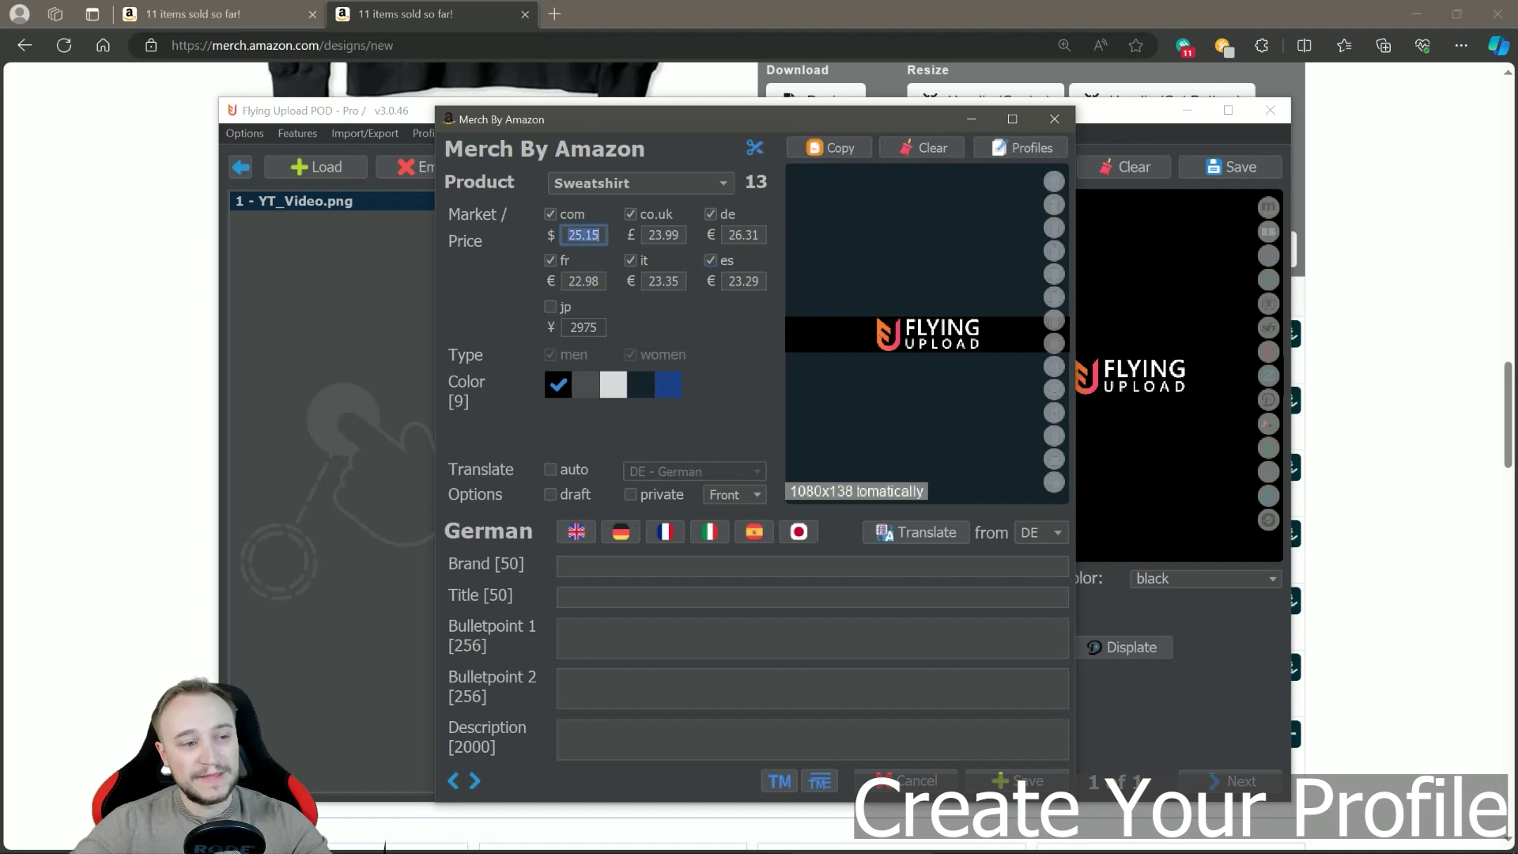
type("32.99")
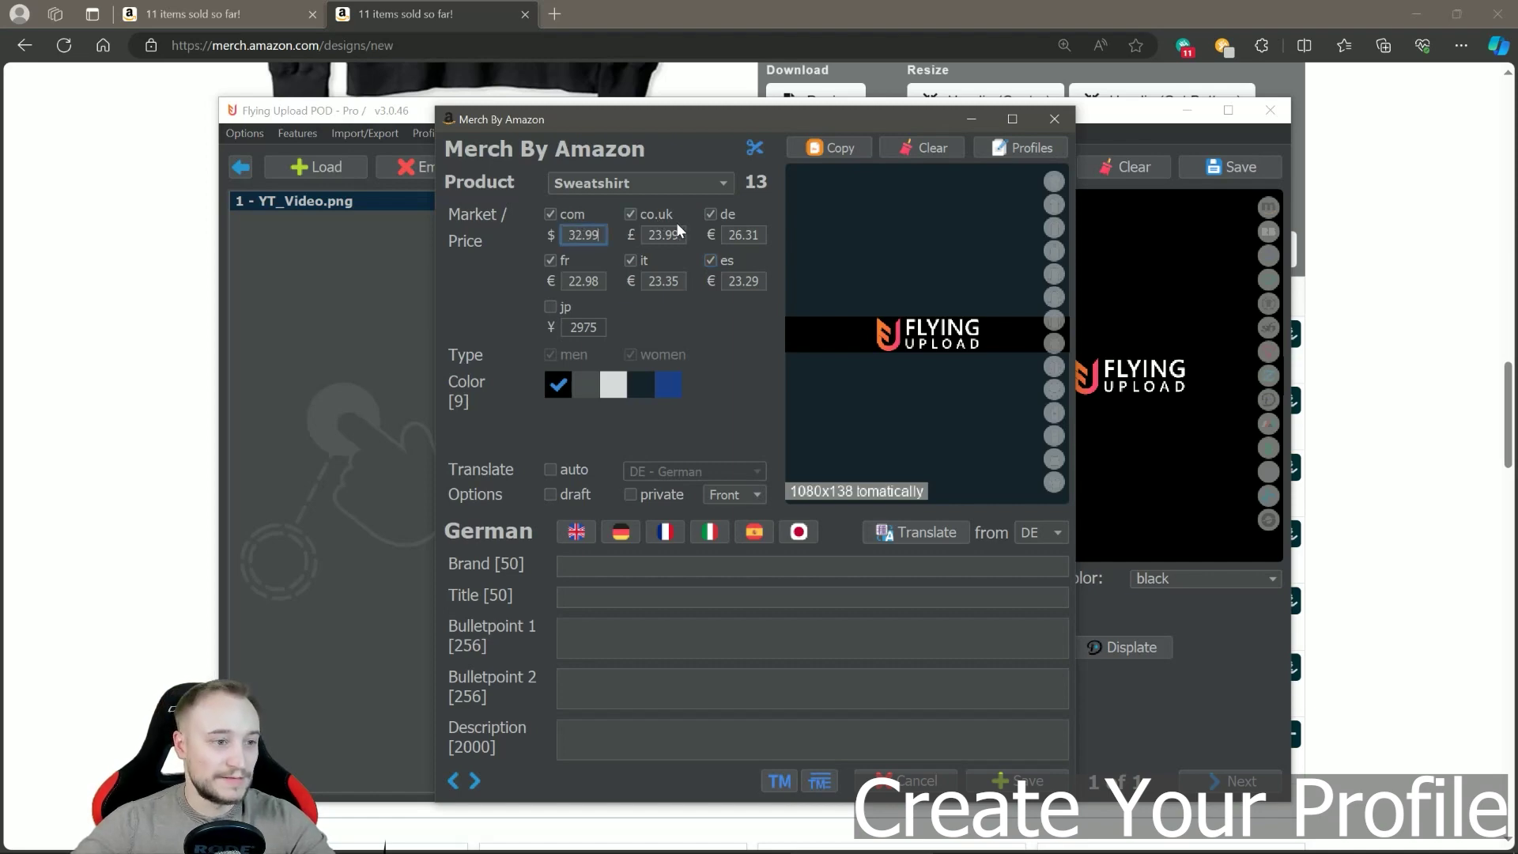
key("Tab")
type("32.99")
key("Tab")
type("32.99")
key("Tab")
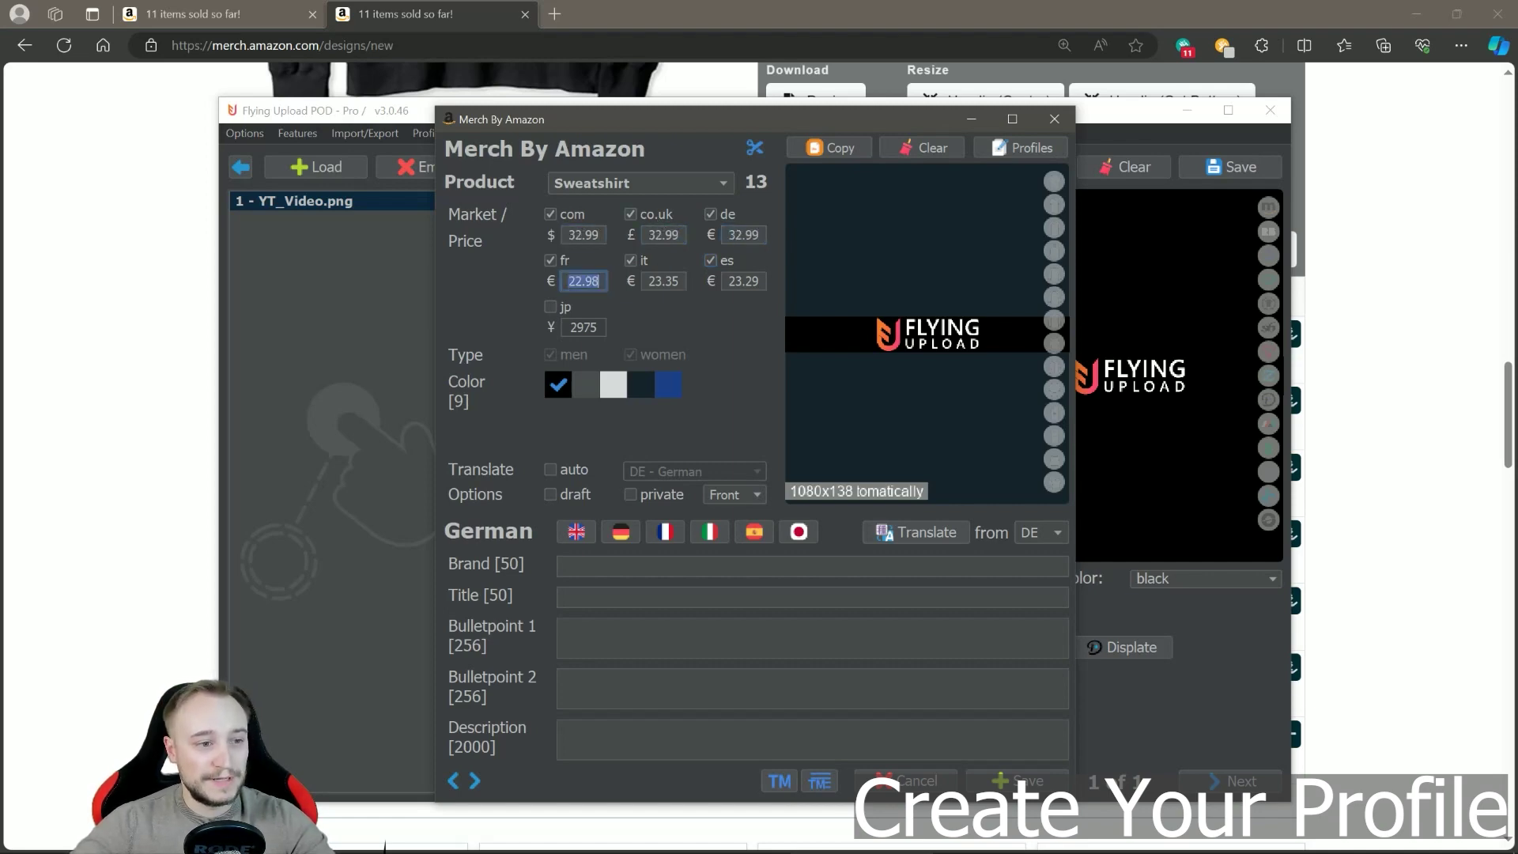
type("32.99")
key("Tab")
type("32.99")
key("Tab")
type("32.99")
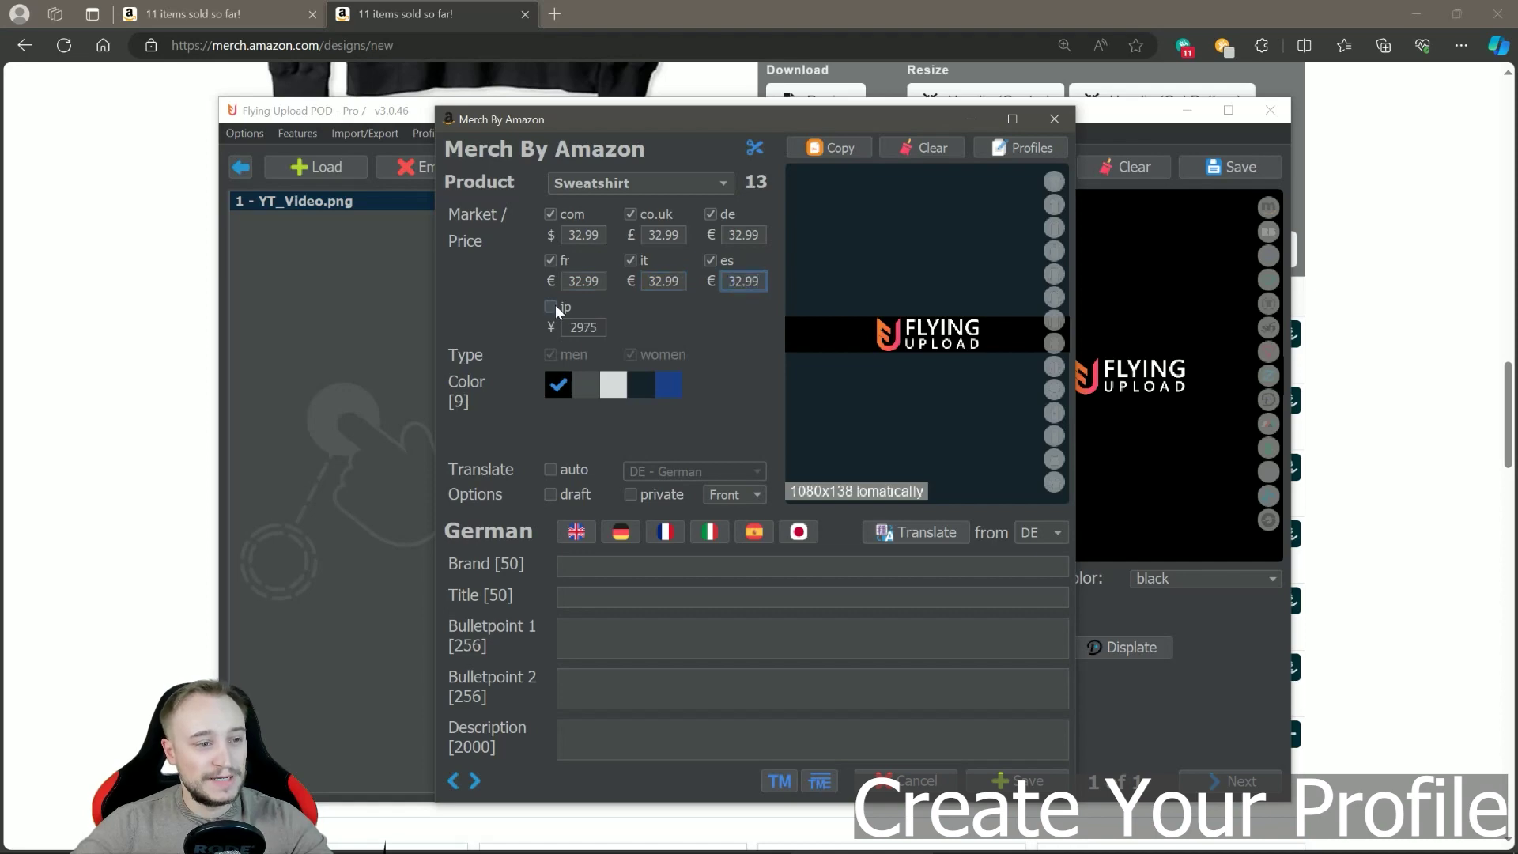
- Enable the jp marketplace for the Sweatshirt and set its price to ¥4299
left_click(551, 306)
type("42")
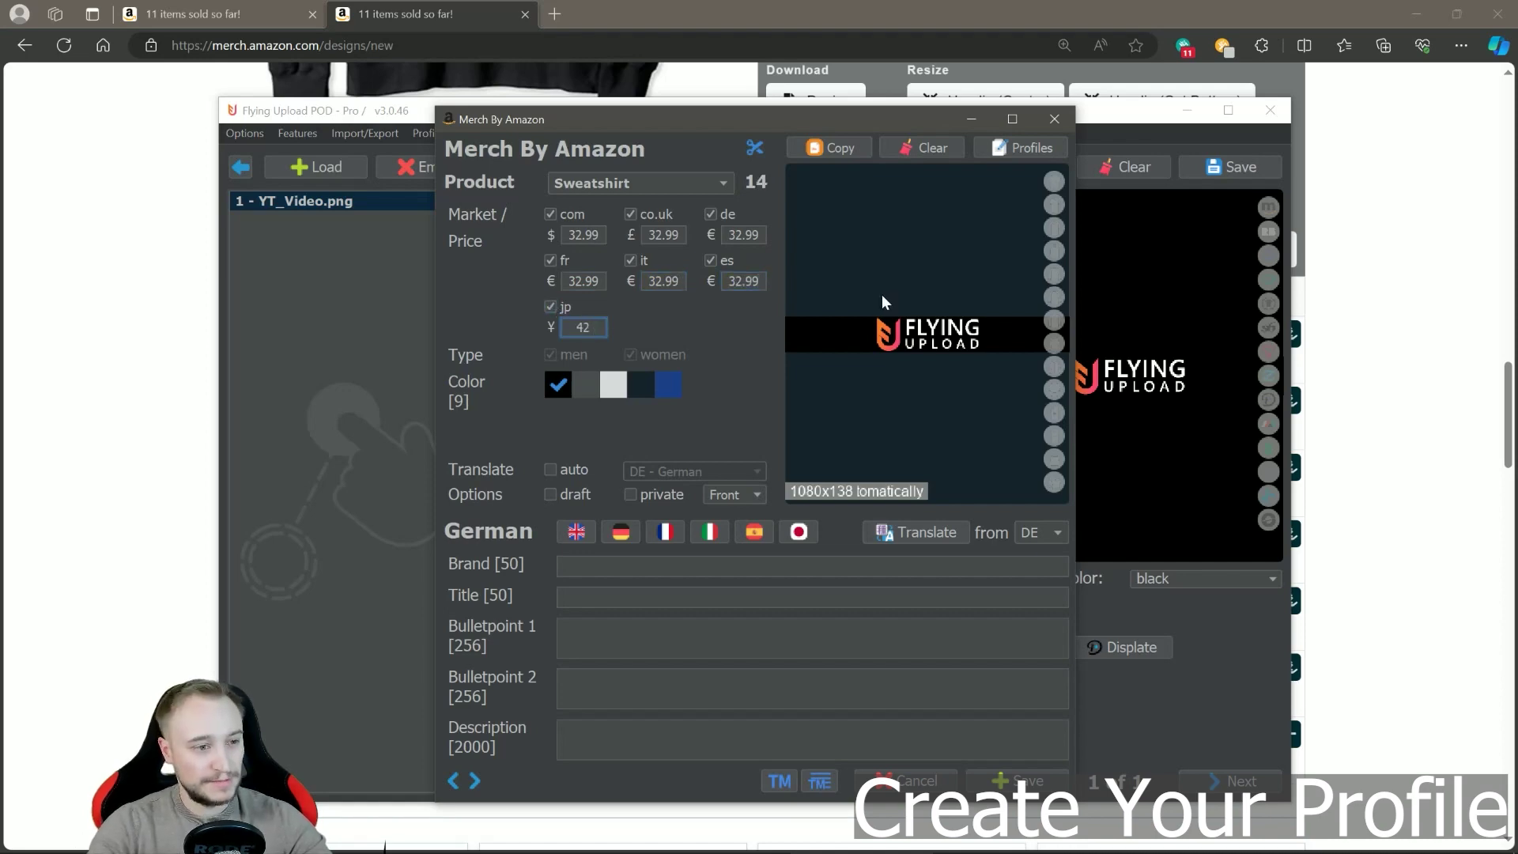
type("99")
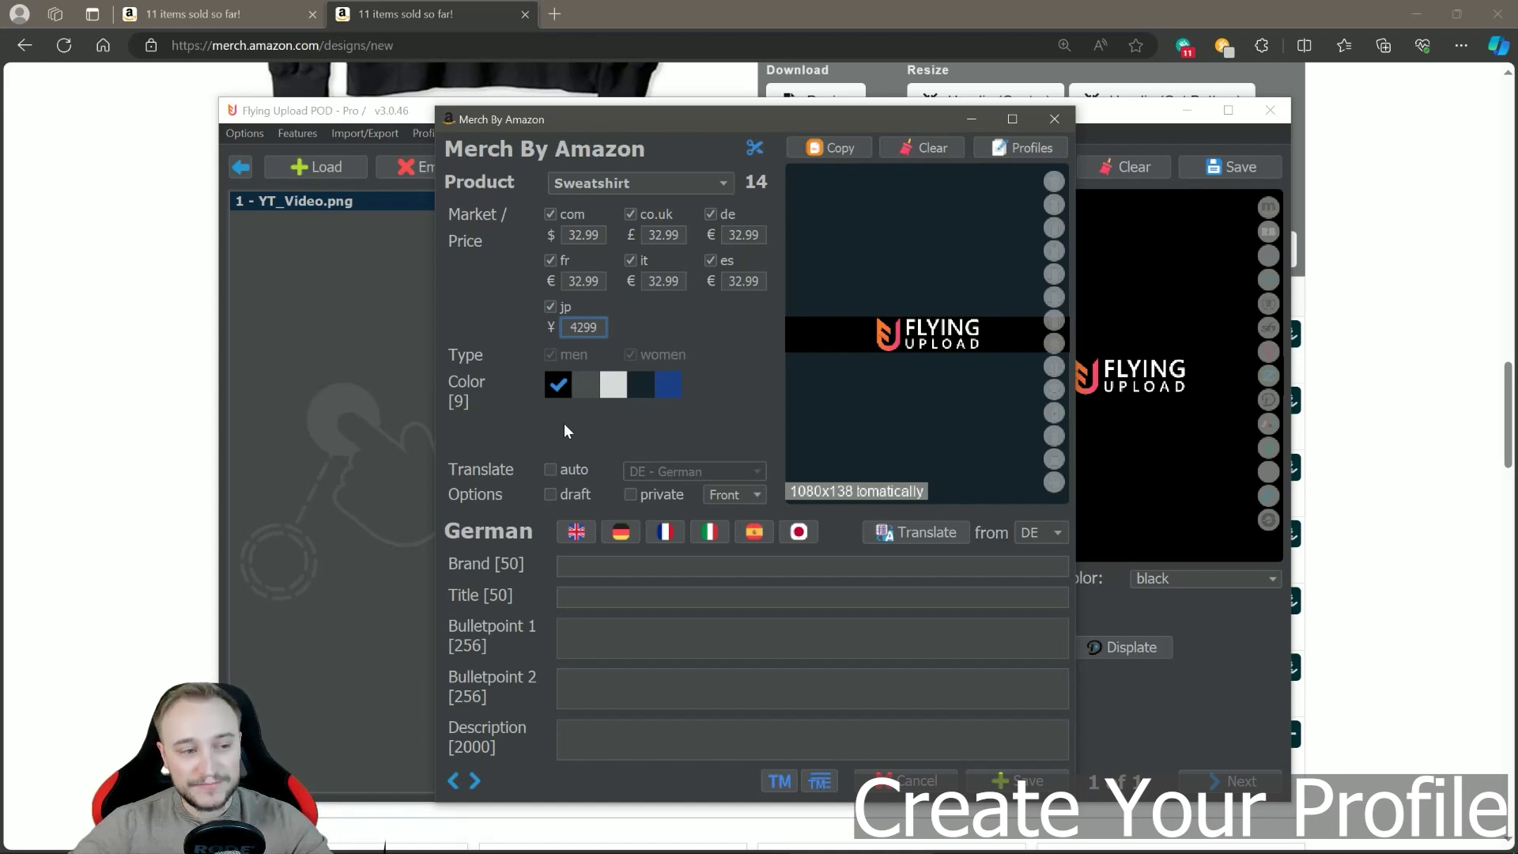
- Add dark grey, navy and royal blue to the Sweatshirt's colors alongside black
left_click(594, 393)
left_click(649, 391)
left_click(669, 388)
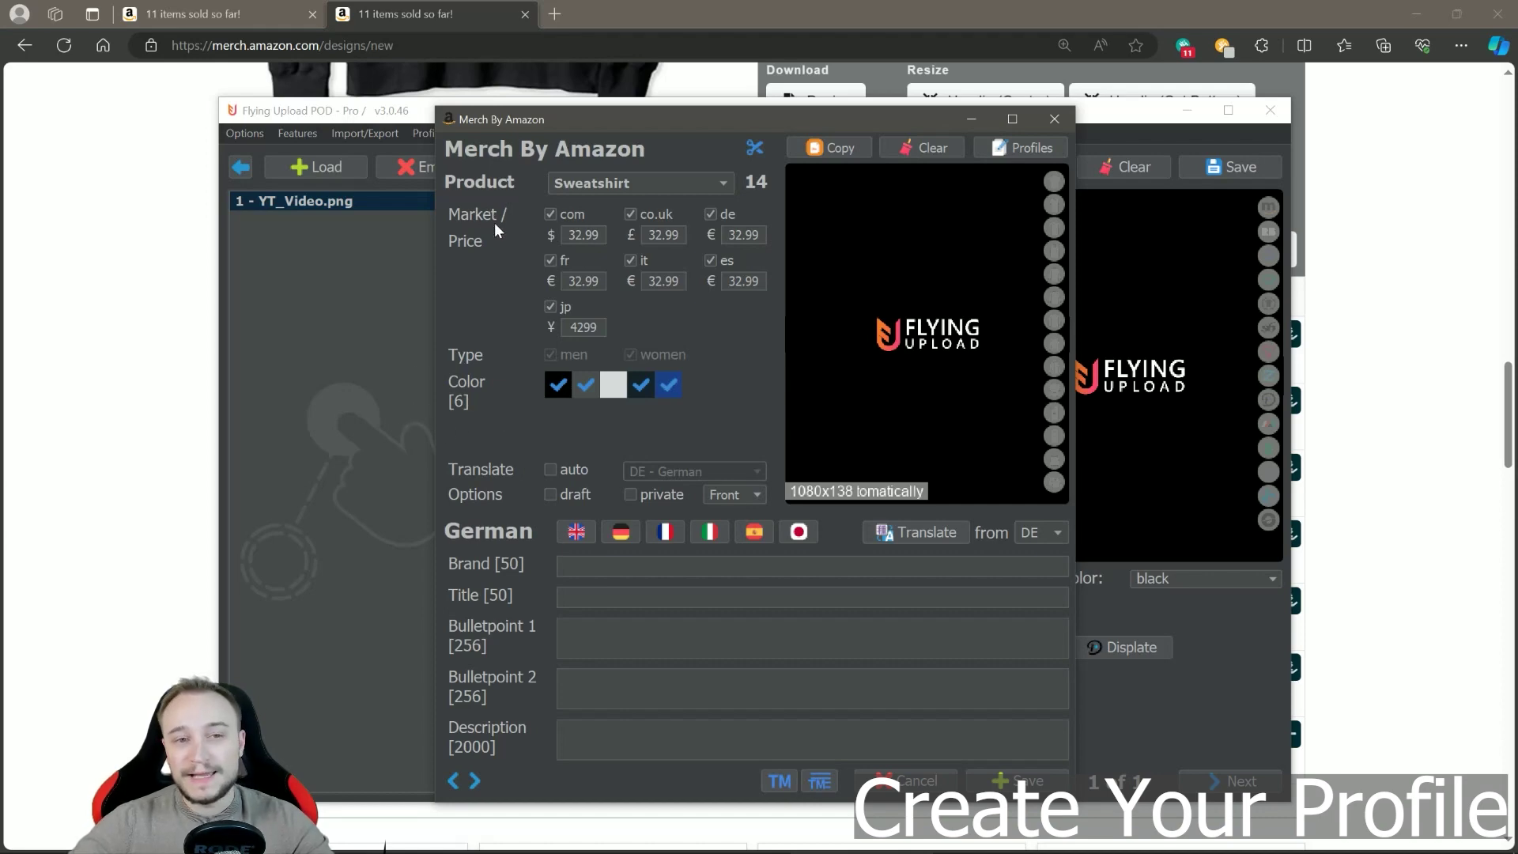
- Choose PopSockets grip as the product and set its color to black
left_click(609, 185)
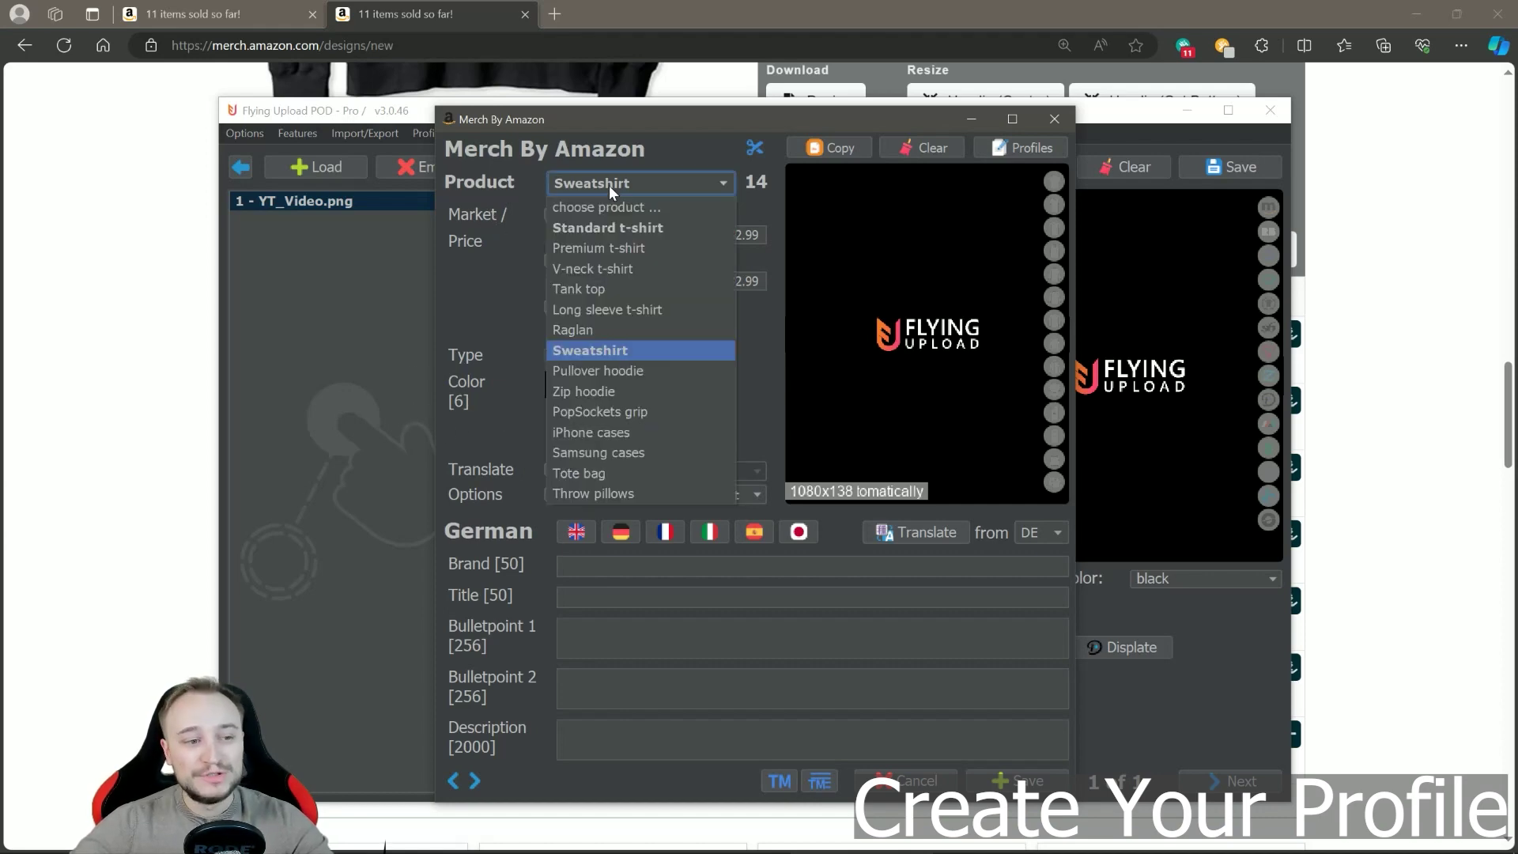
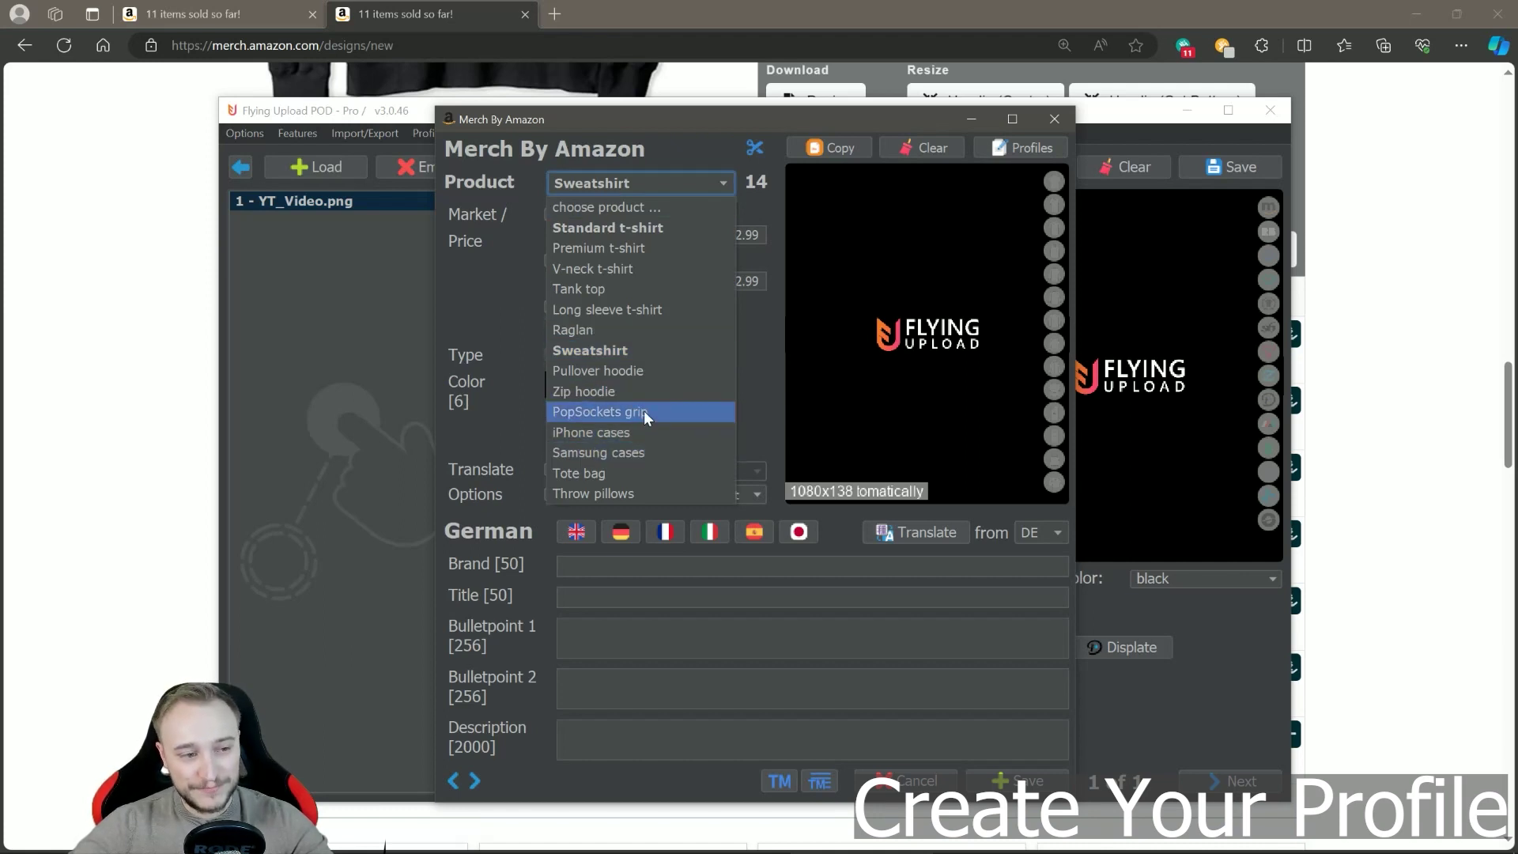
left_click(643, 410)
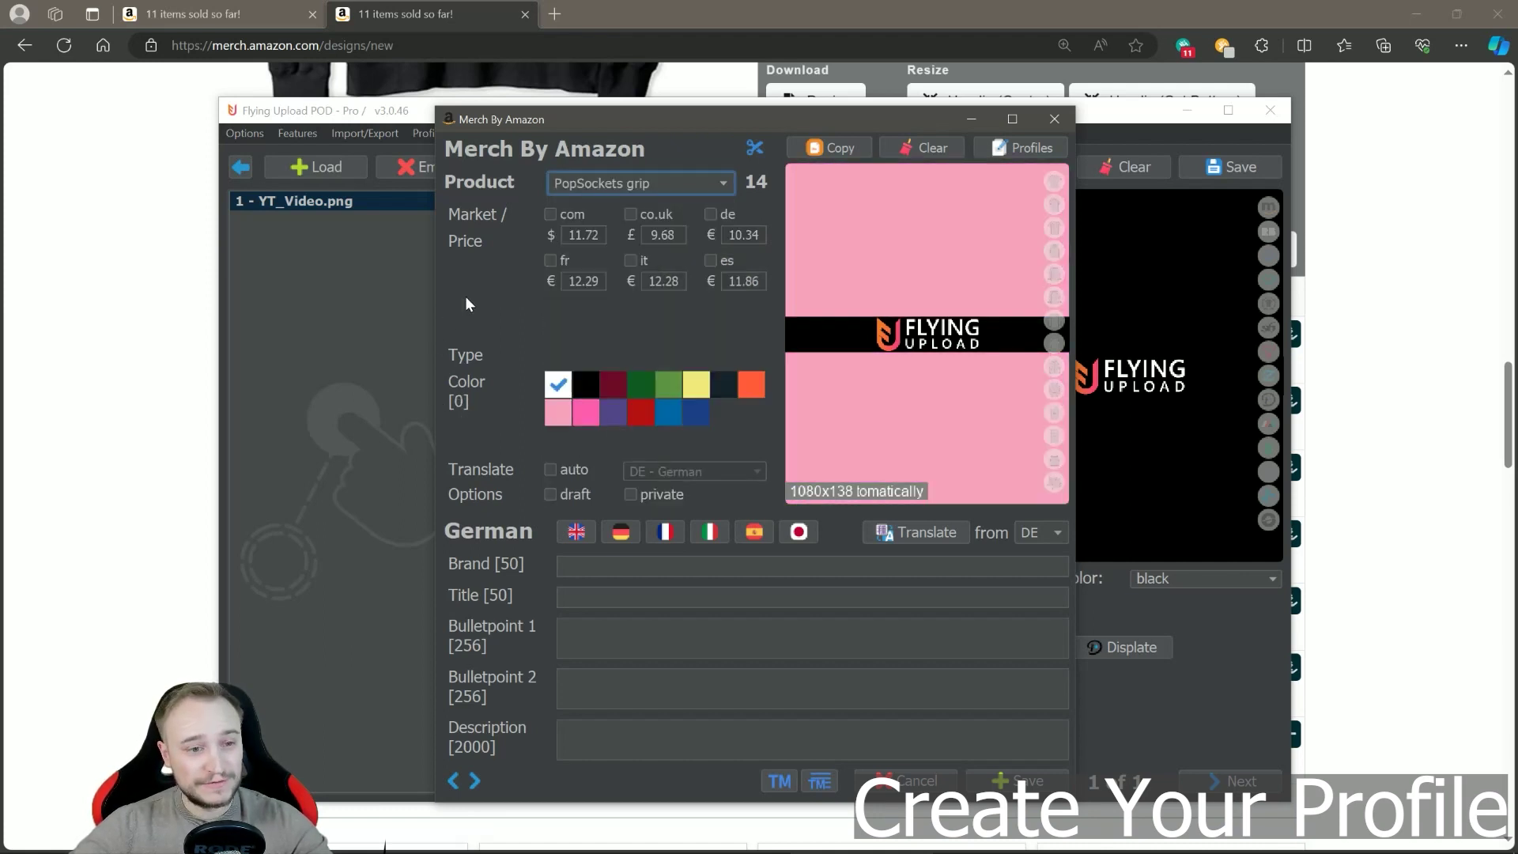
left_click(586, 384)
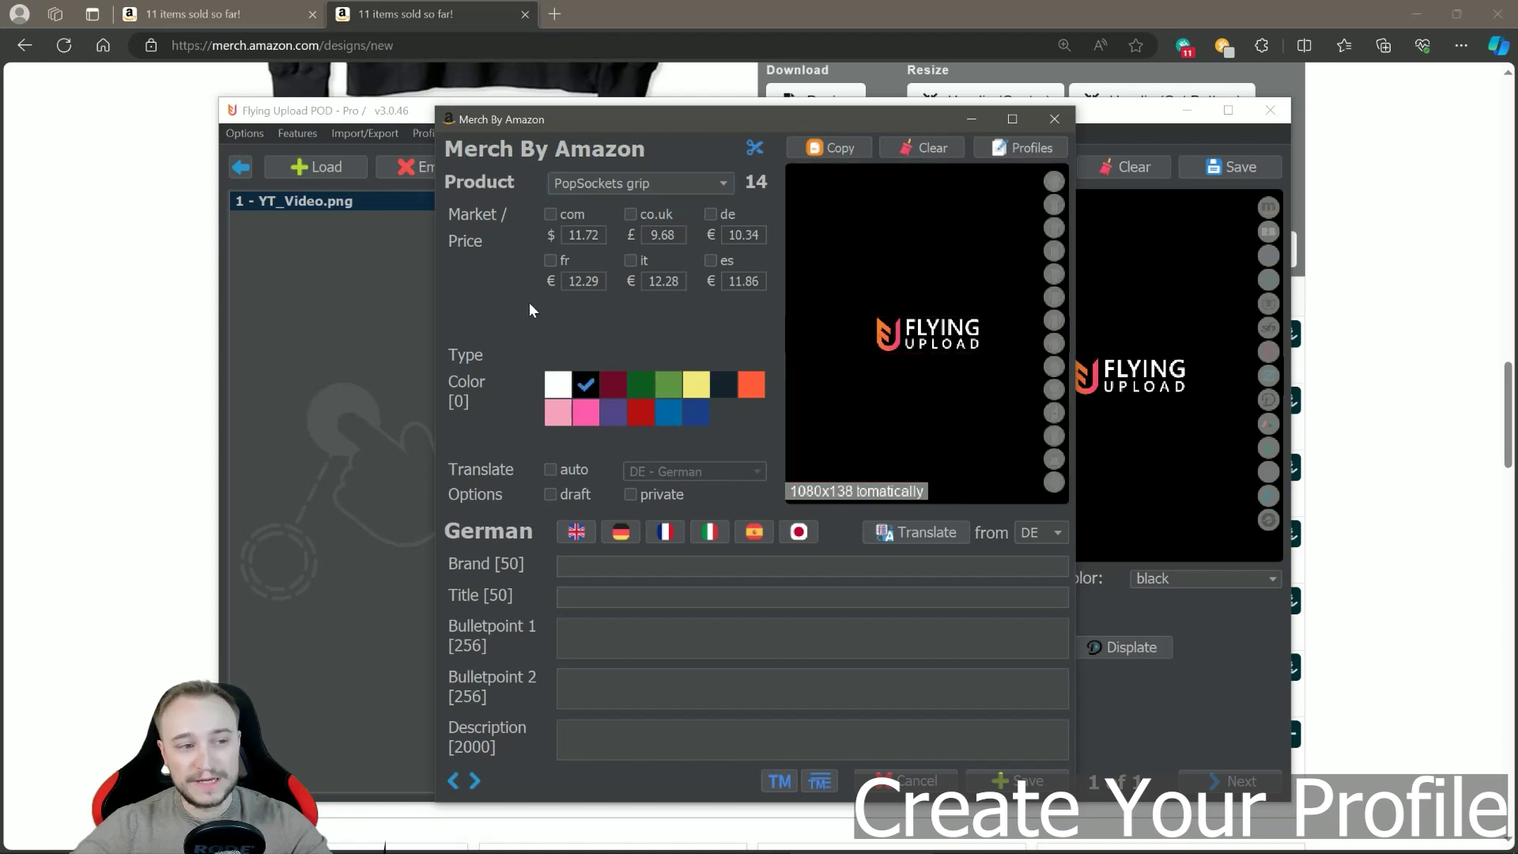
- Enable com, co.uk and de for the PopSockets grip, priced at $16.99, £14.99 and €16.99
left_click(550, 215)
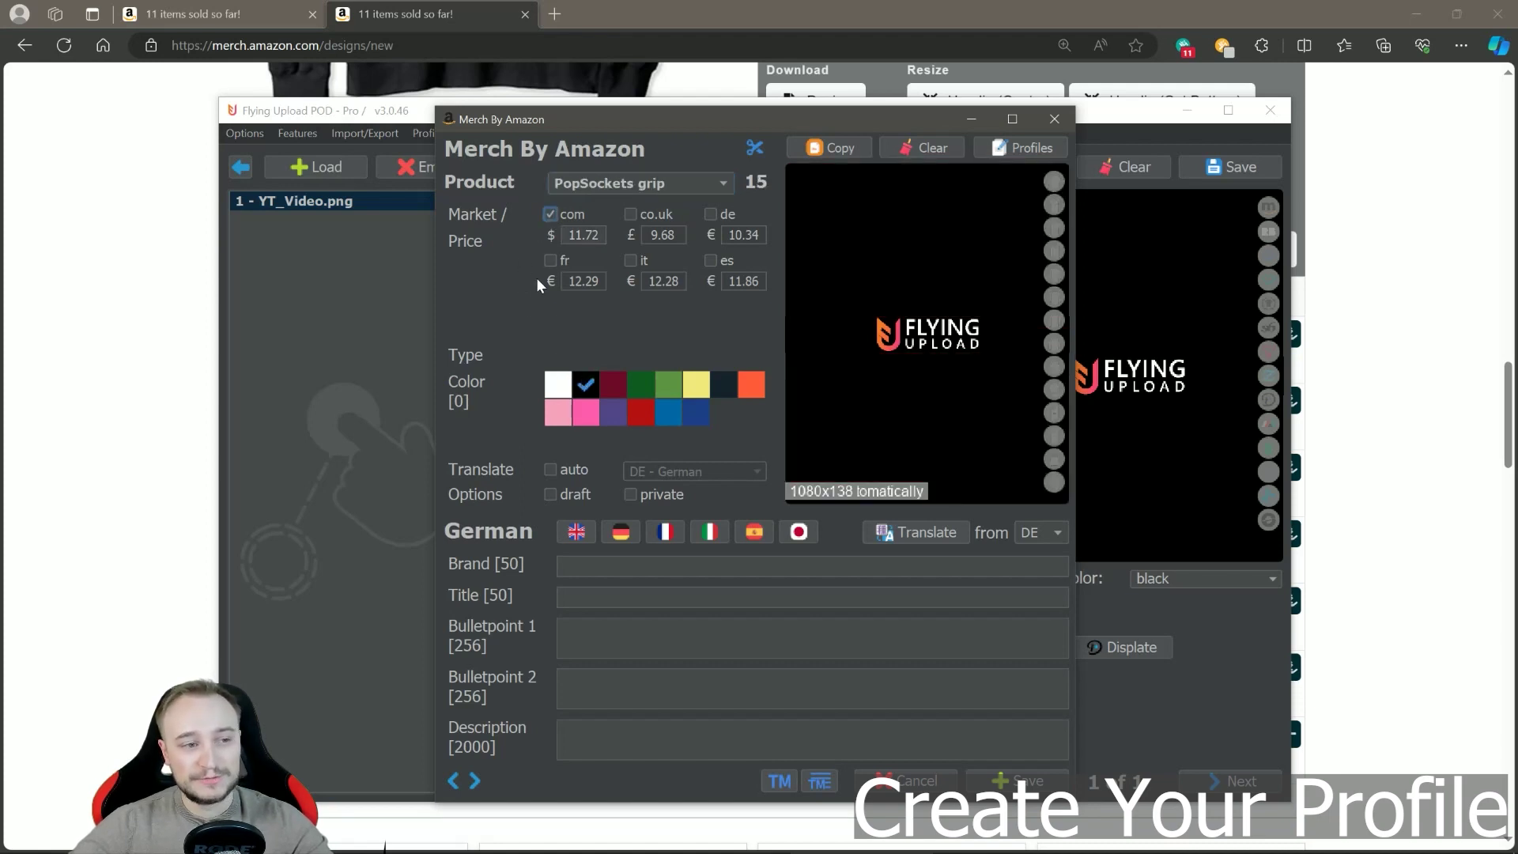
key("Tab")
type("16.99")
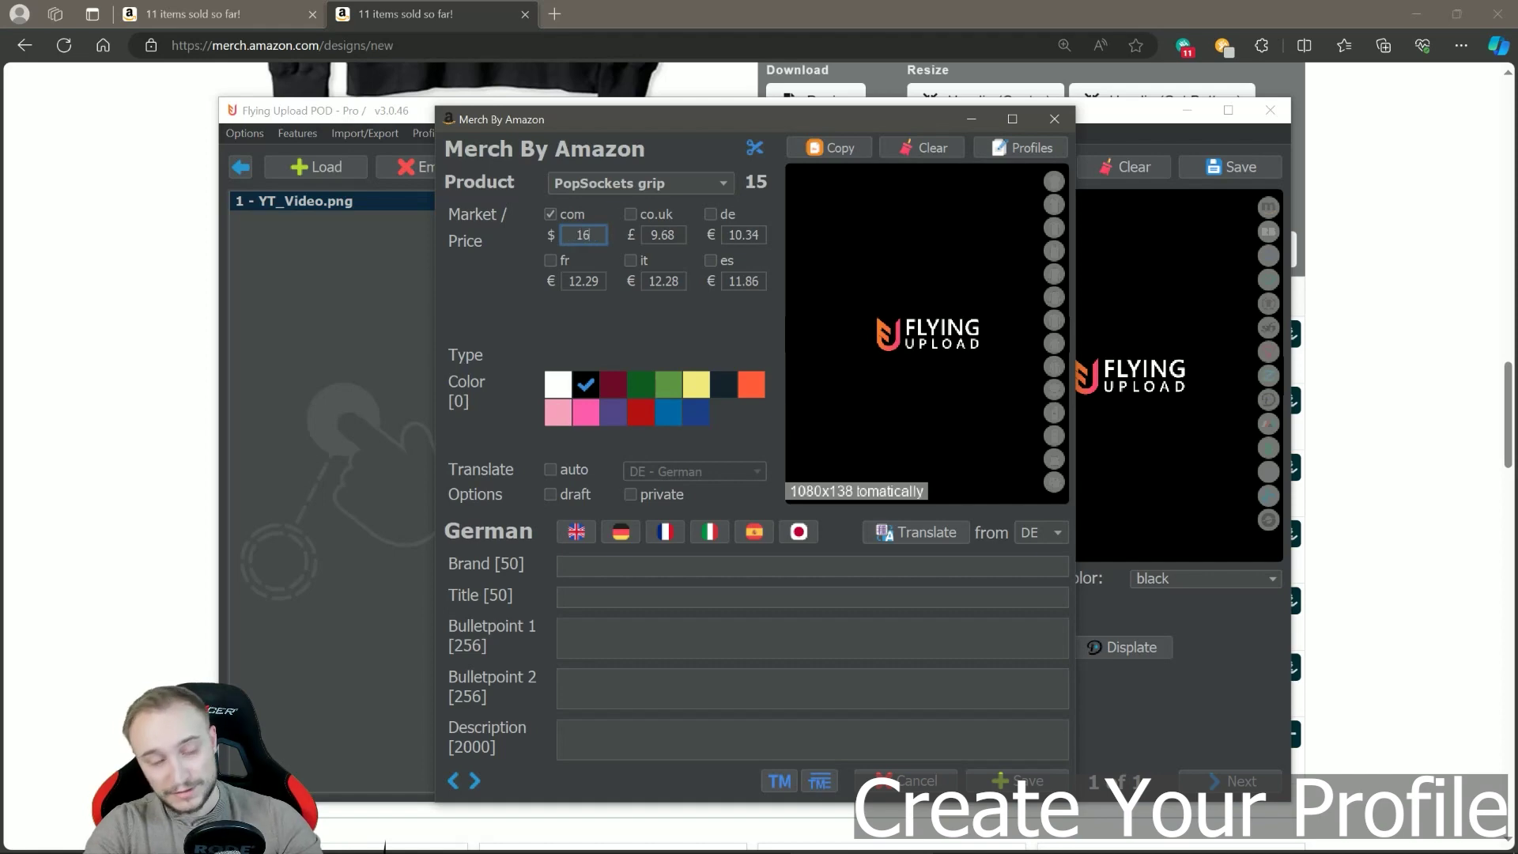
left_click(631, 215)
key("Tab")
type("14.99")
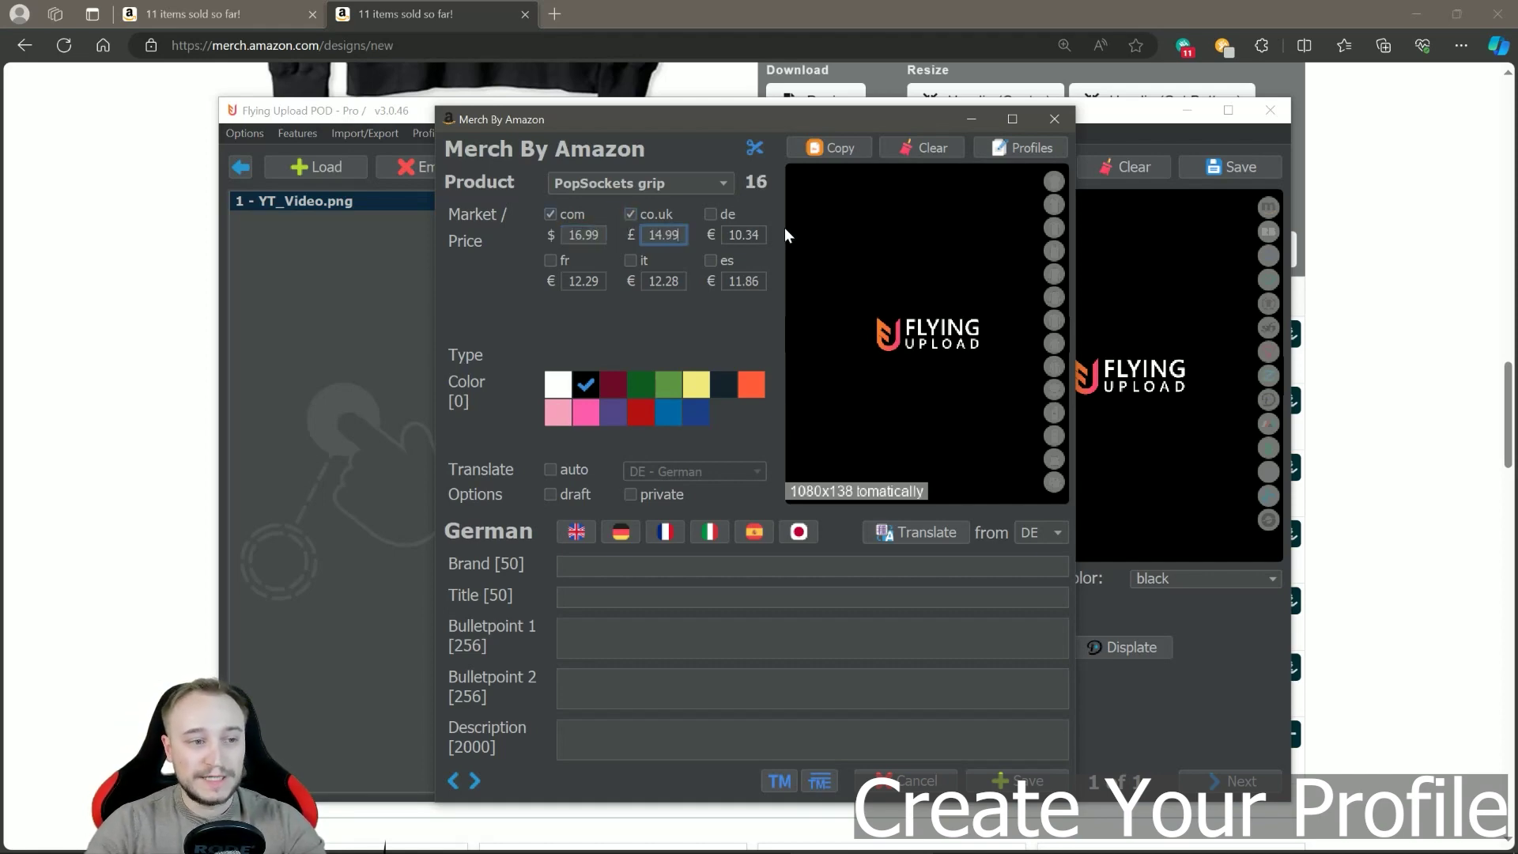
left_click(724, 212)
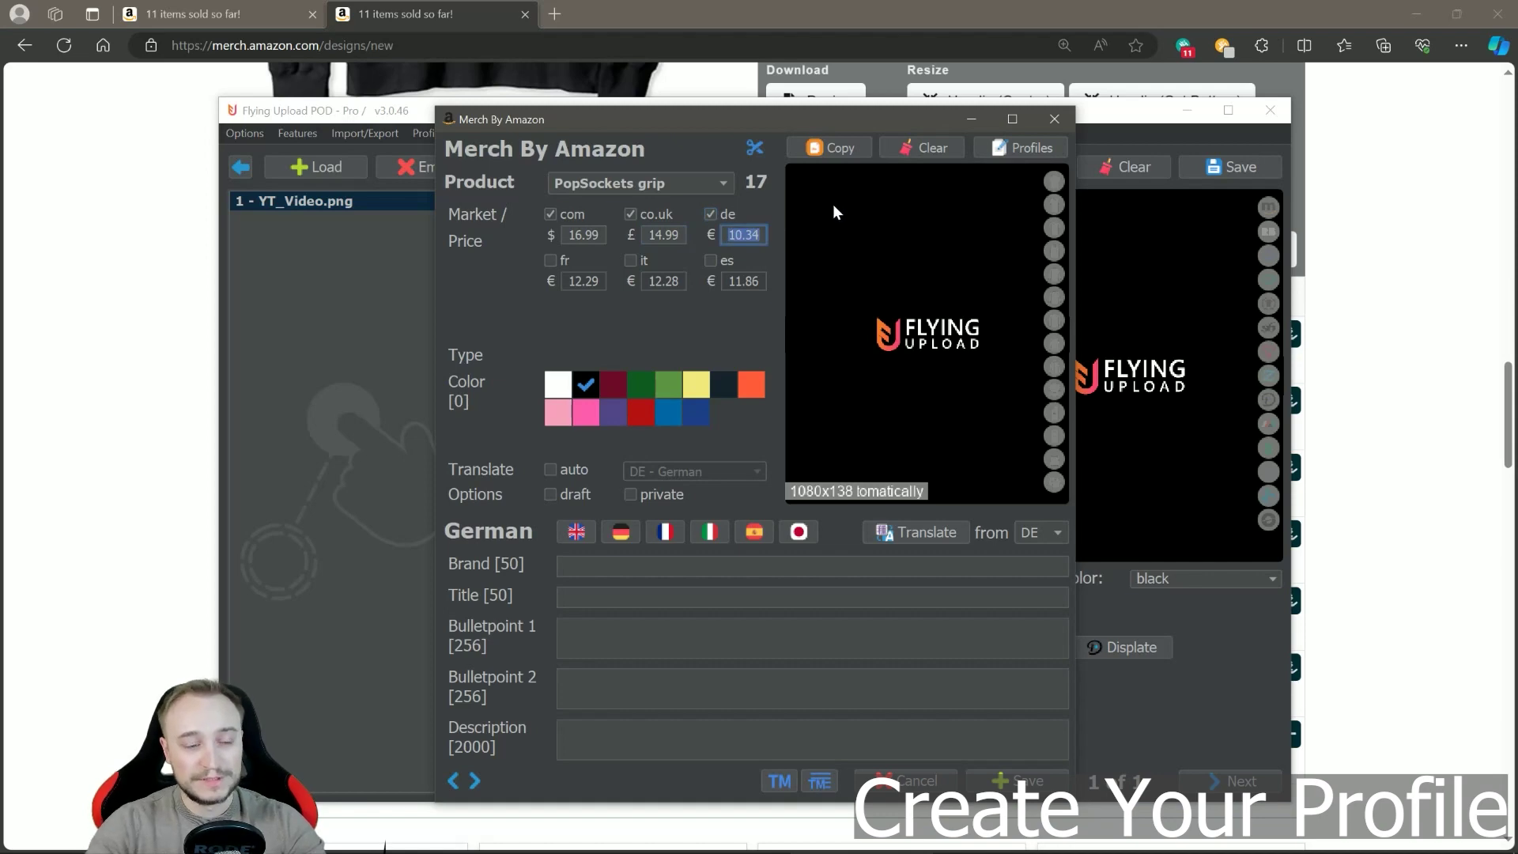
type("16.99")
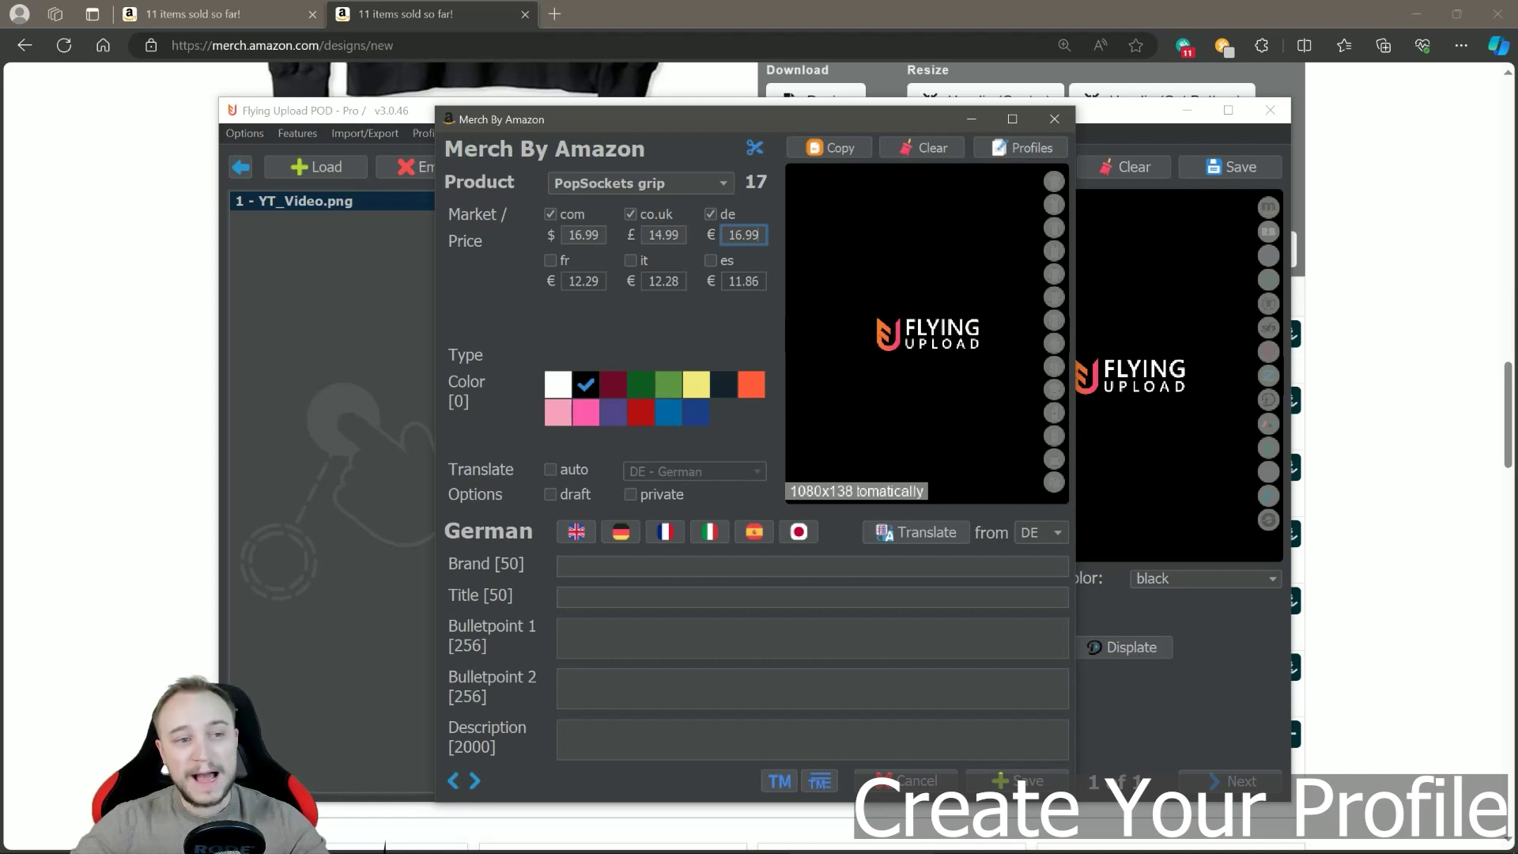
- Return to the Standard t-shirt and save the Amazon product settings despite the missing brand and title texts
left_click(653, 183)
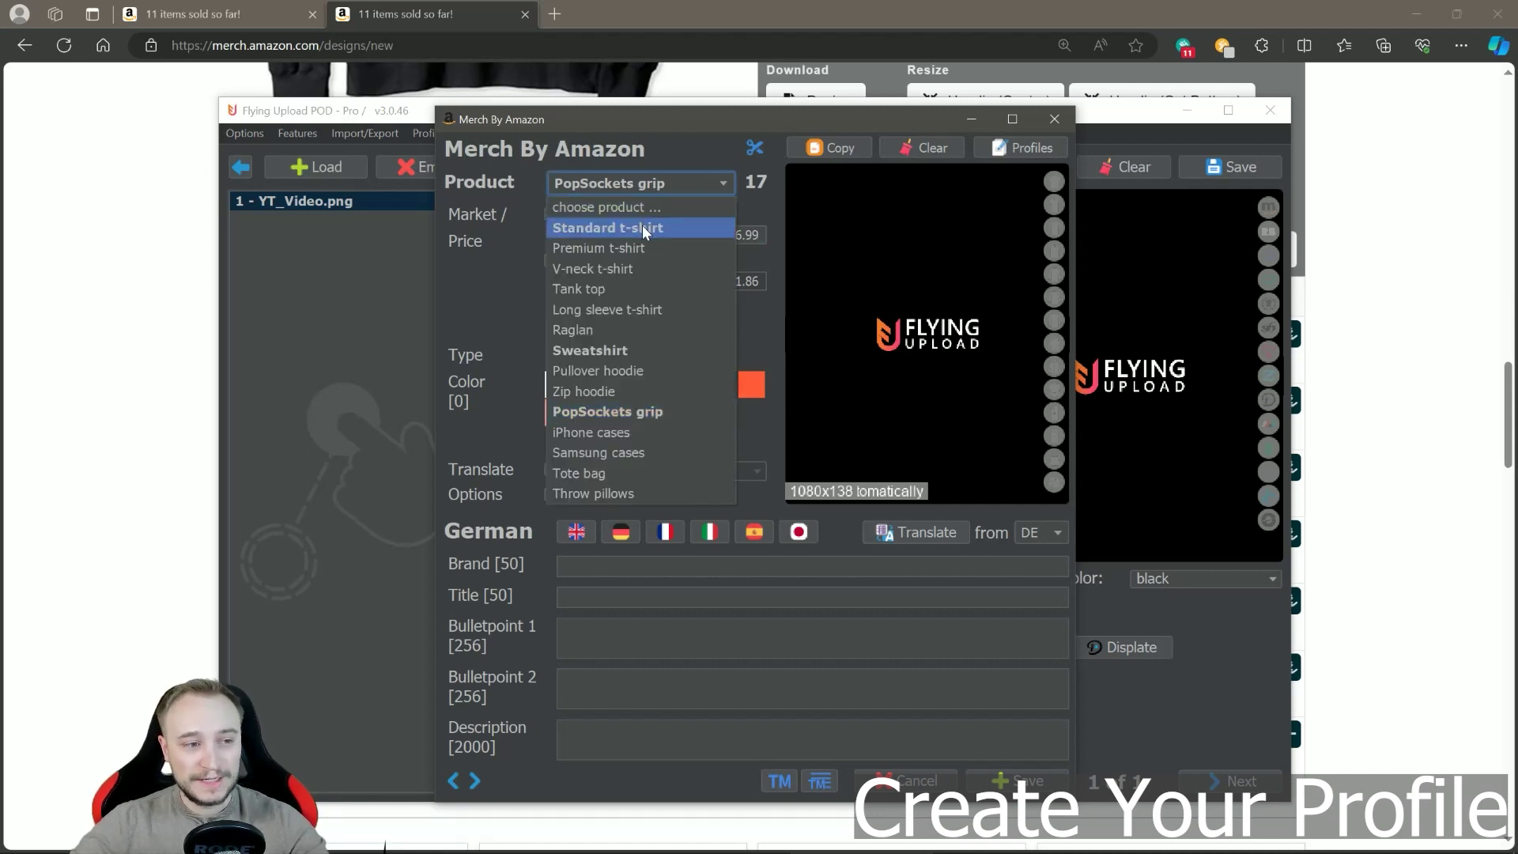
left_click(641, 227)
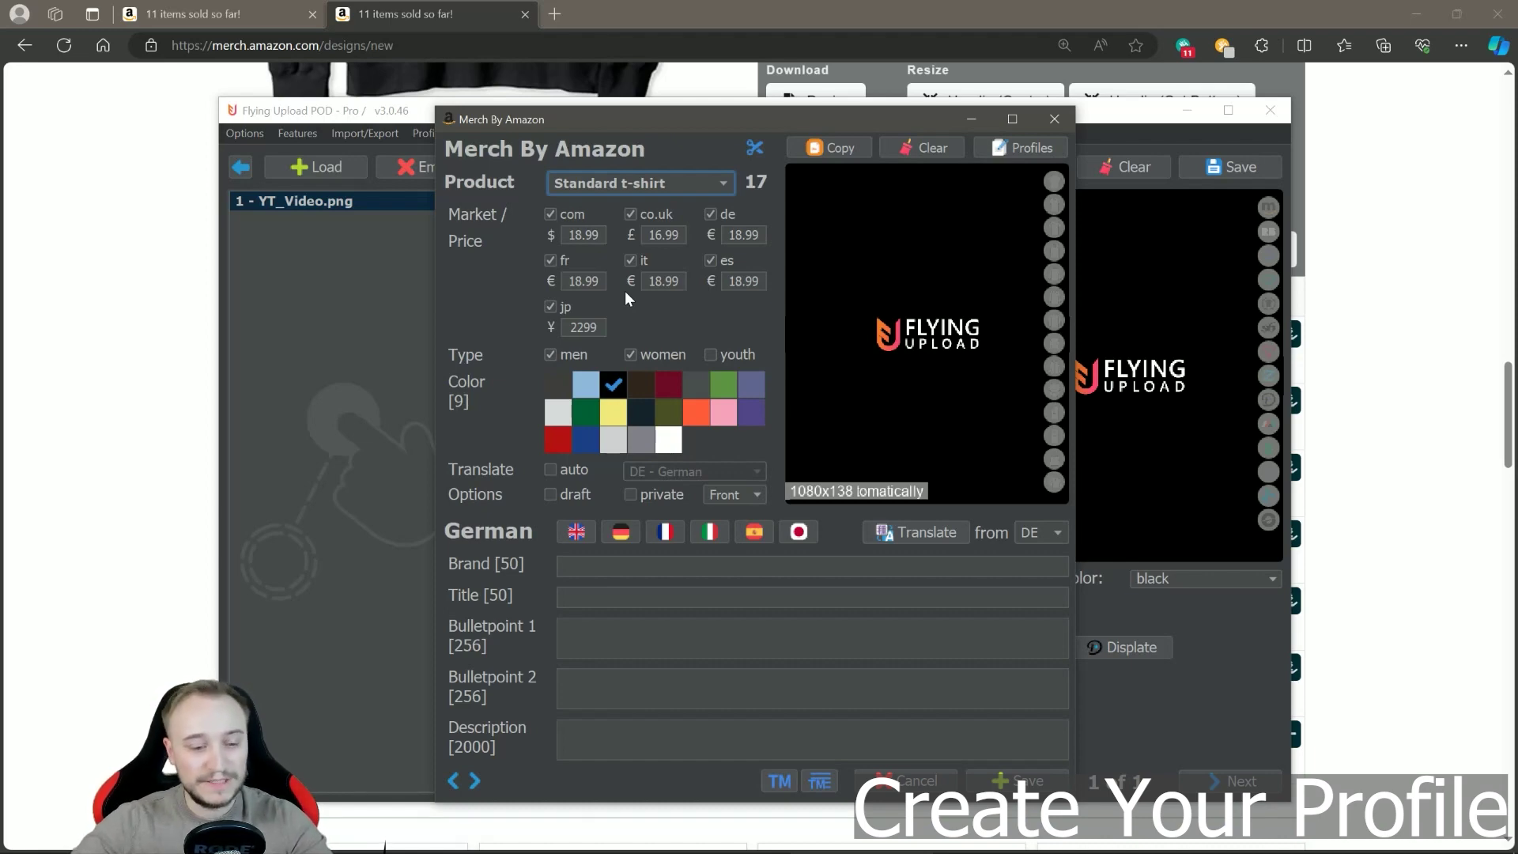
left_click(1028, 783)
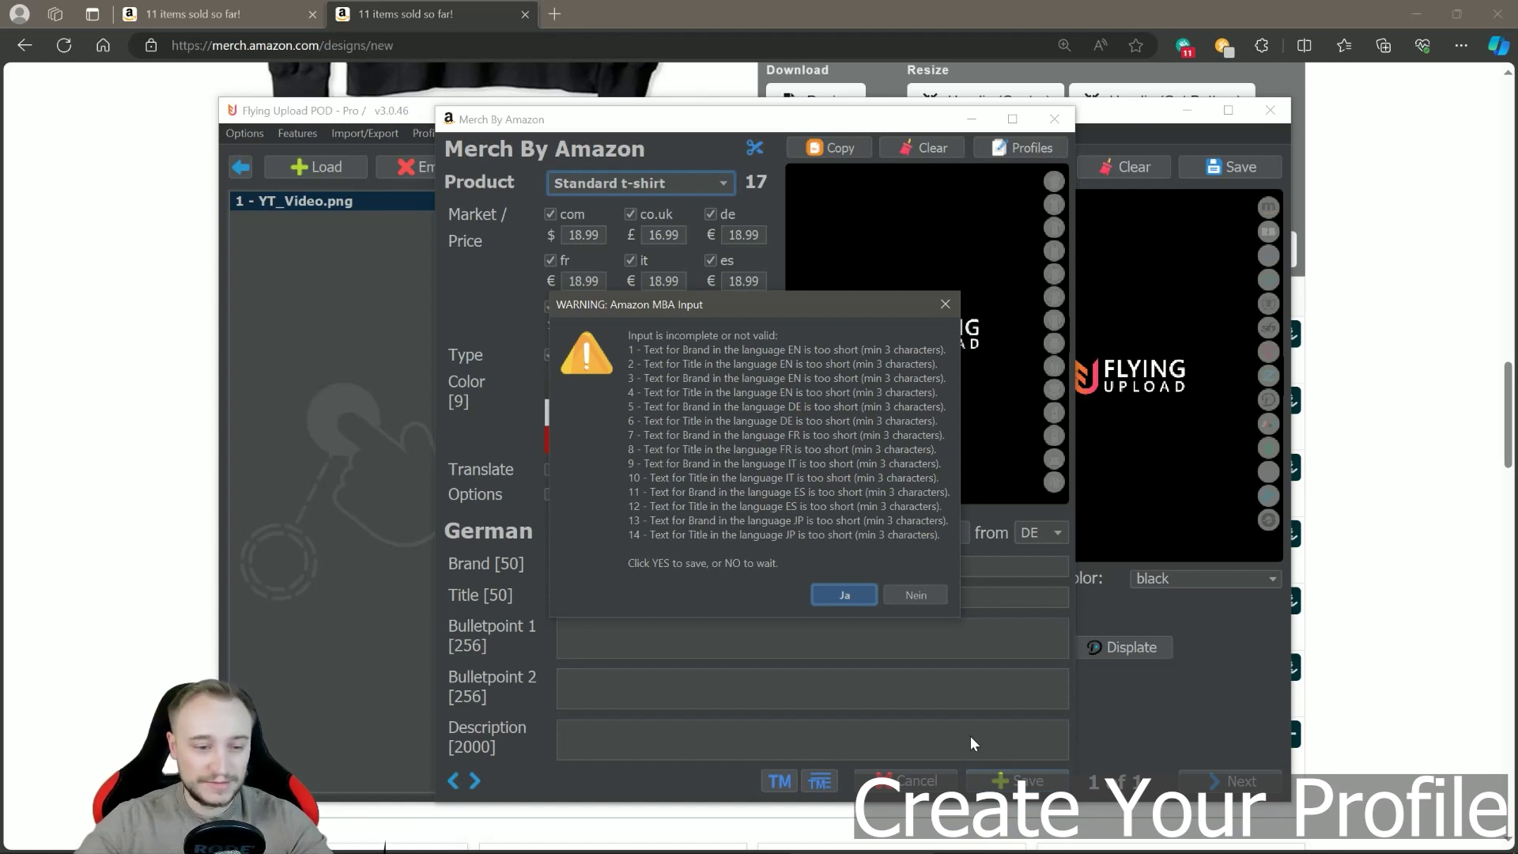
left_click(845, 595)
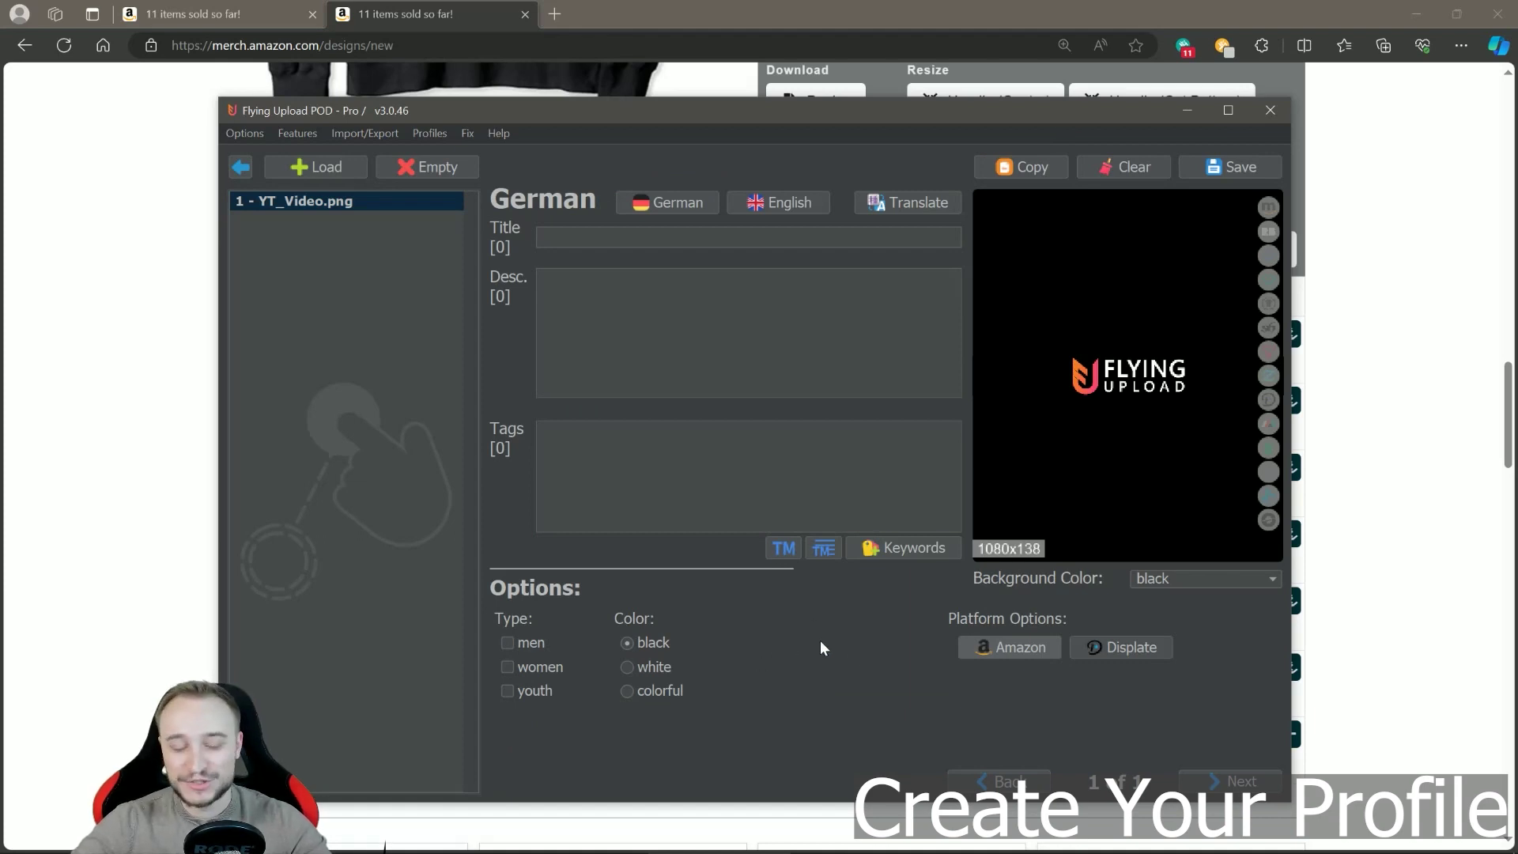
- Open the Amazon settings of YT_Video.png and enter "Just For Update" as the German brand
left_click(1011, 647)
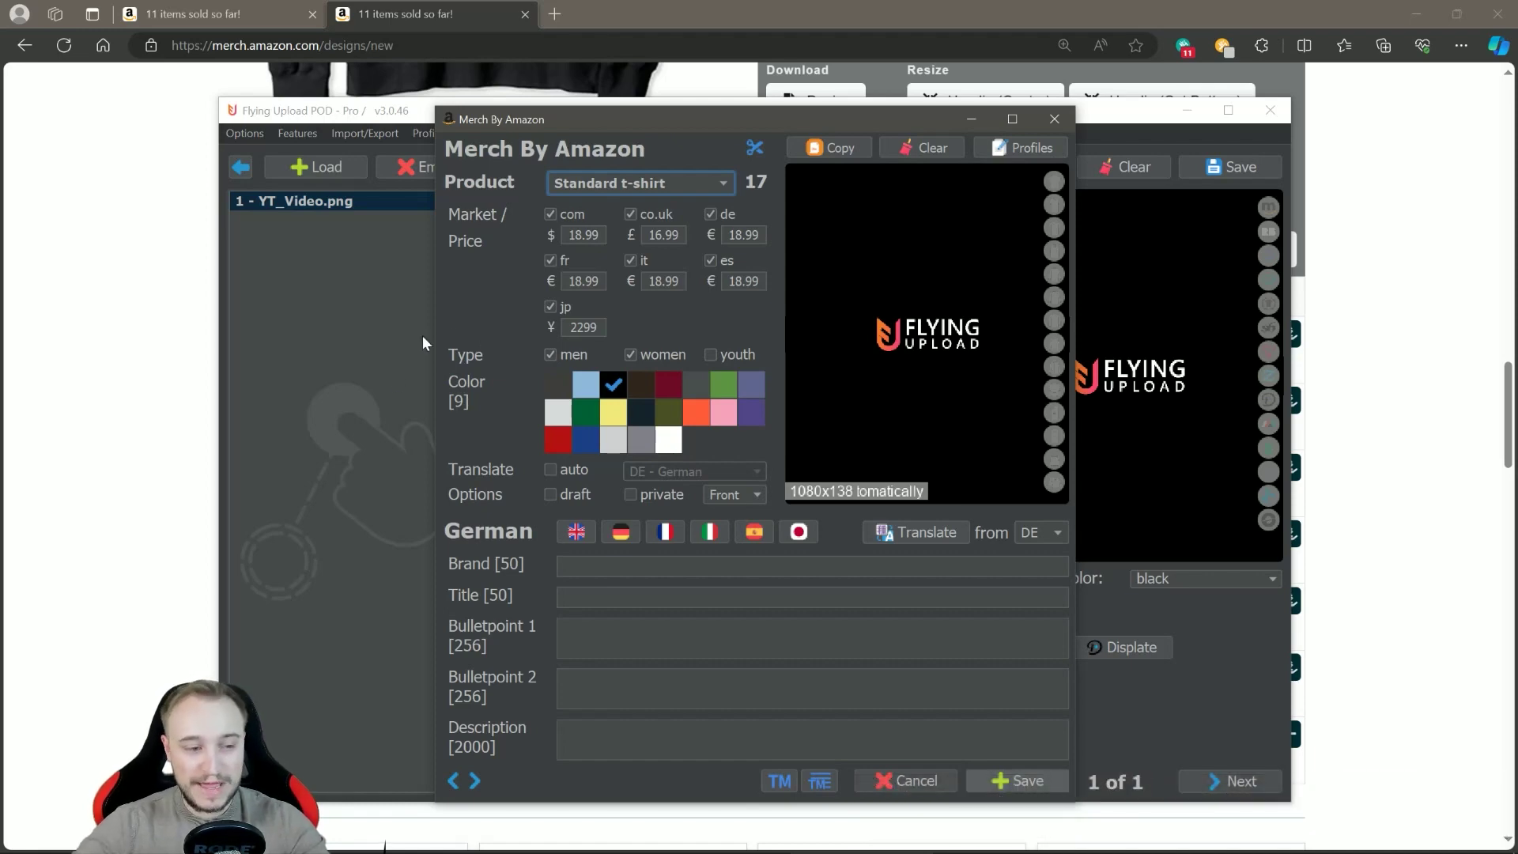
left_click(569, 566)
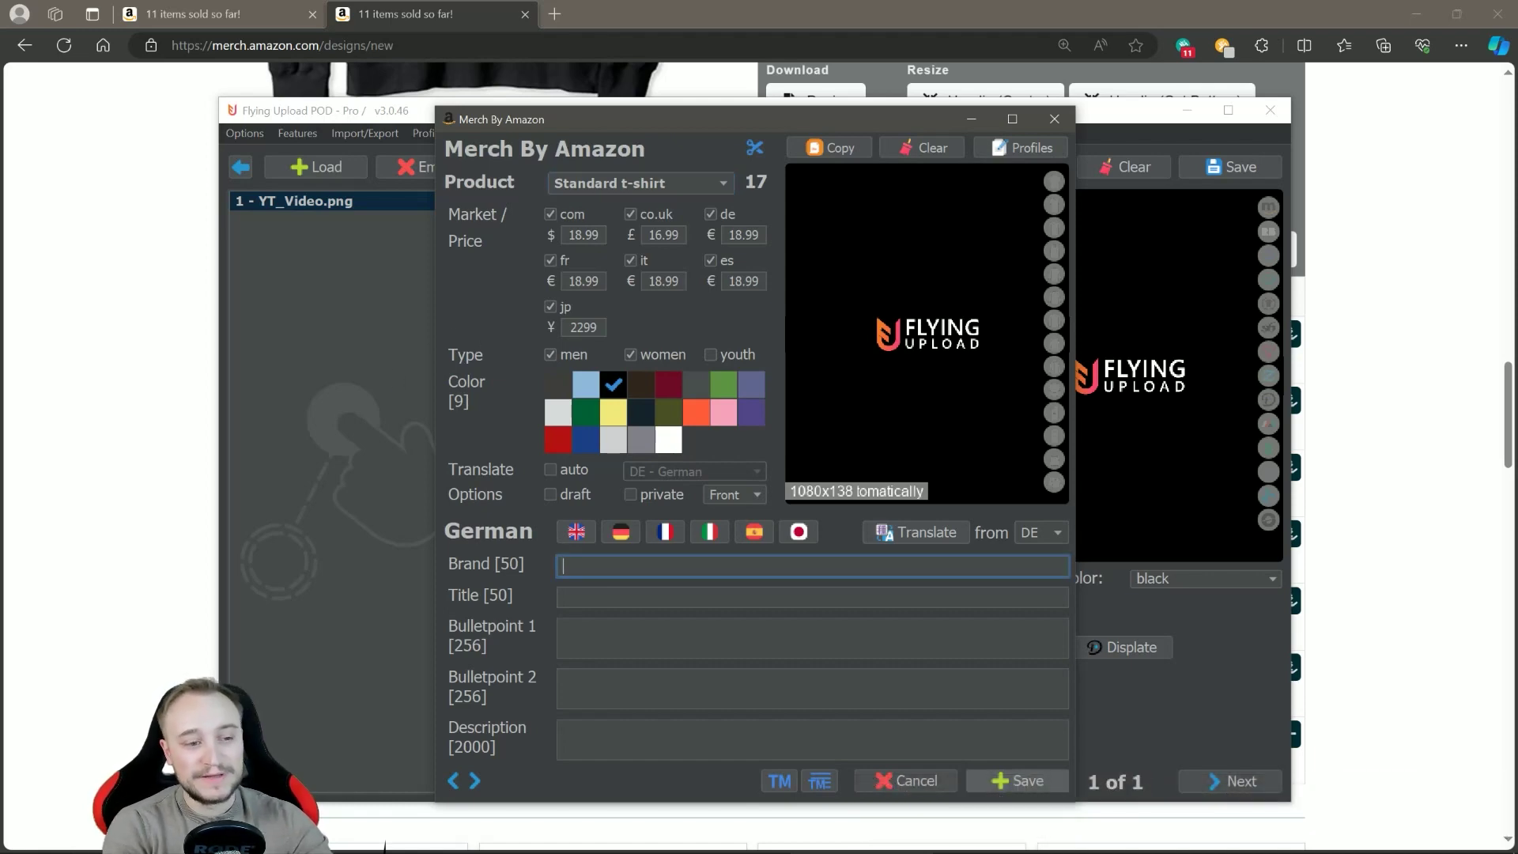
type("Just ")
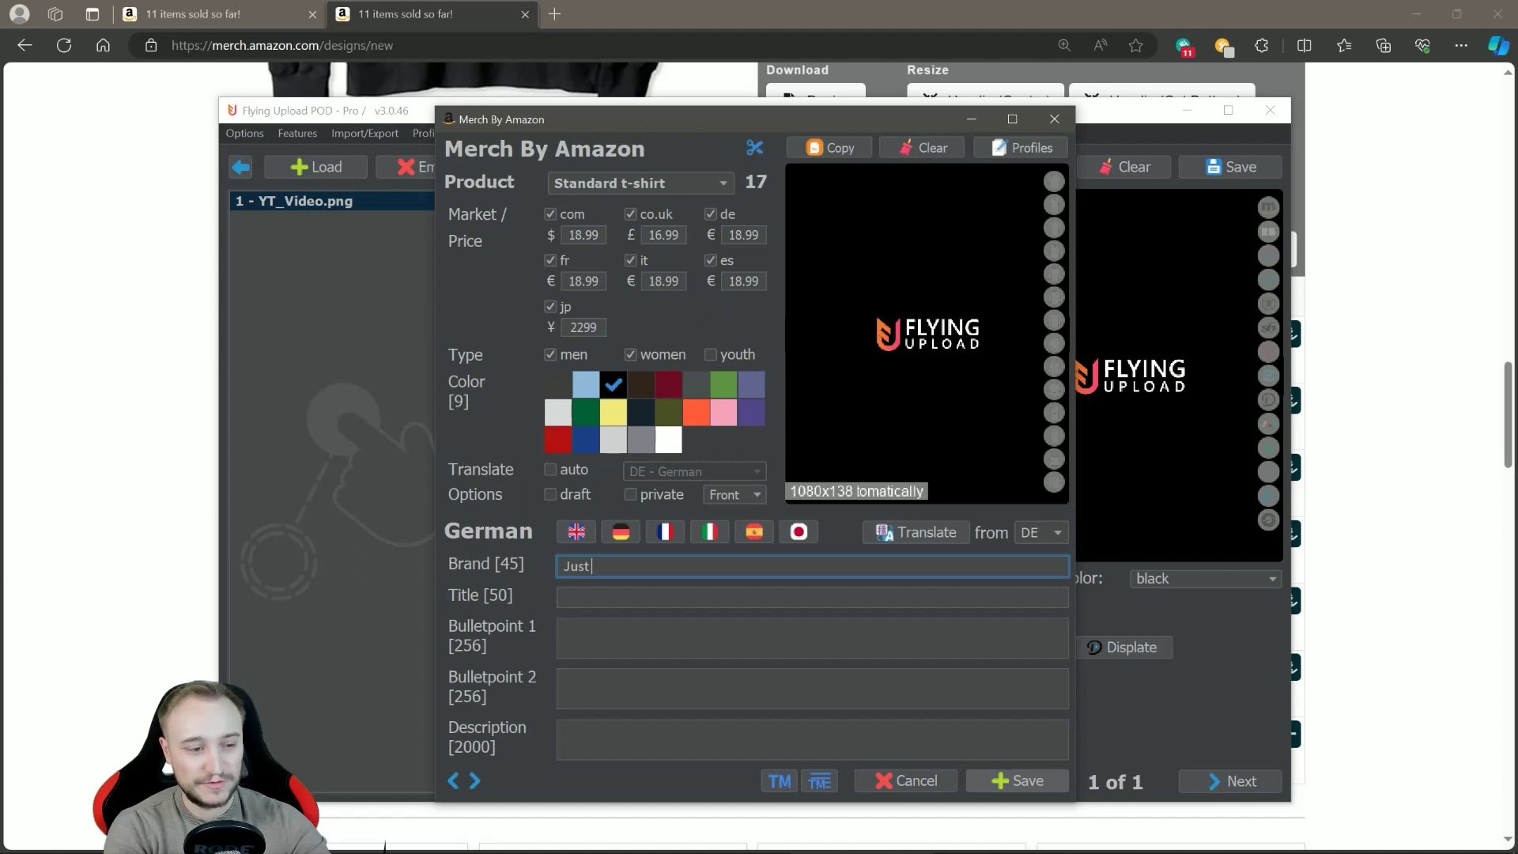
type("For Update")
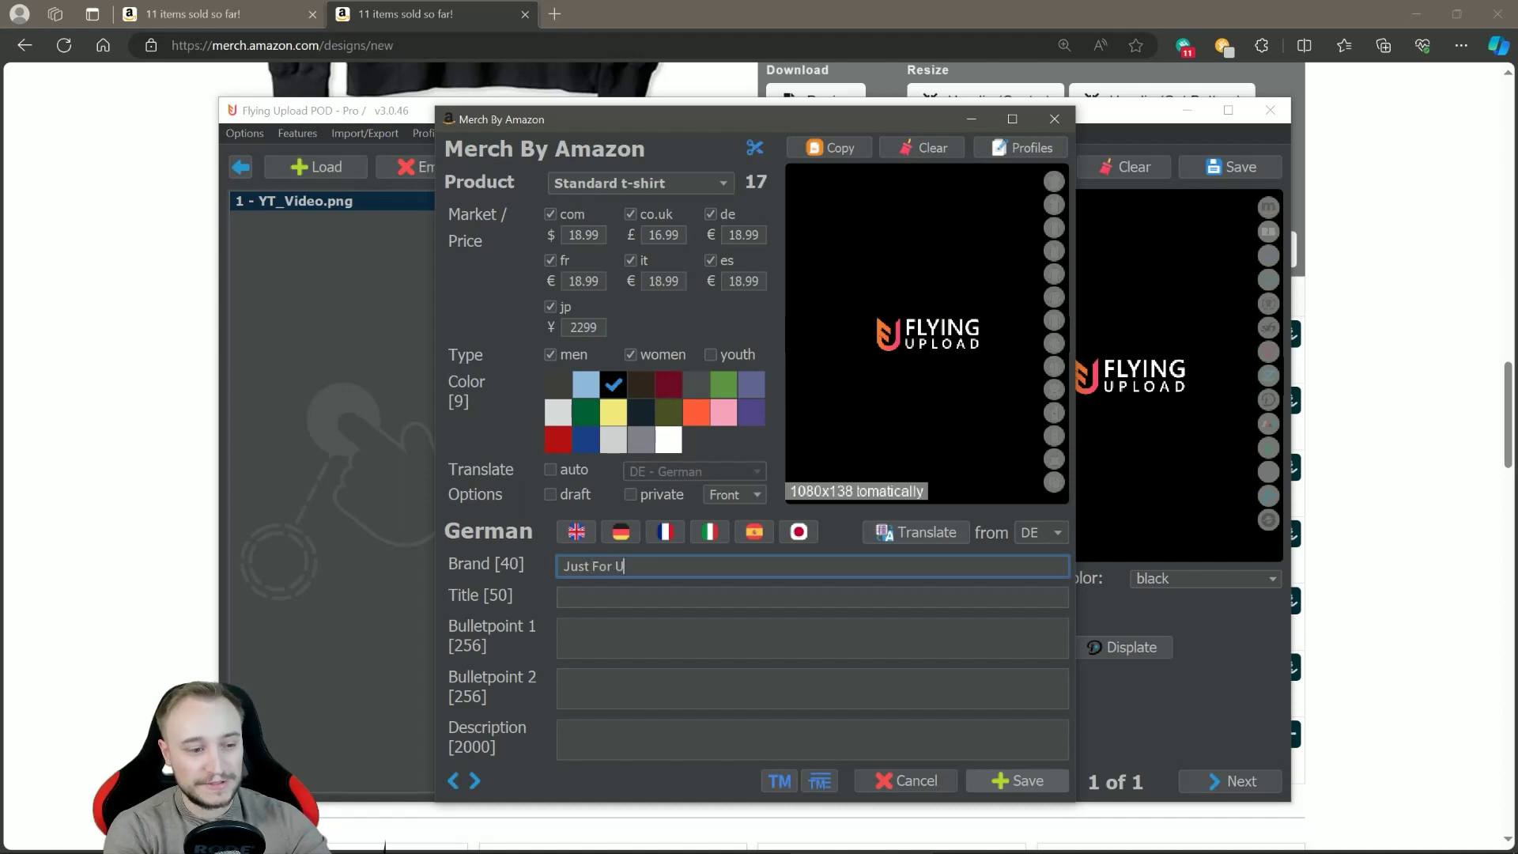
- Copy the brand text twice into the German title as "Just For UpdateJust For Update" and save the listing despite the incomplete other languages
key("ctrl+a")
key("ctrl+c")
key("Tab")
key("ctrl+v")
key("ctrl+v")
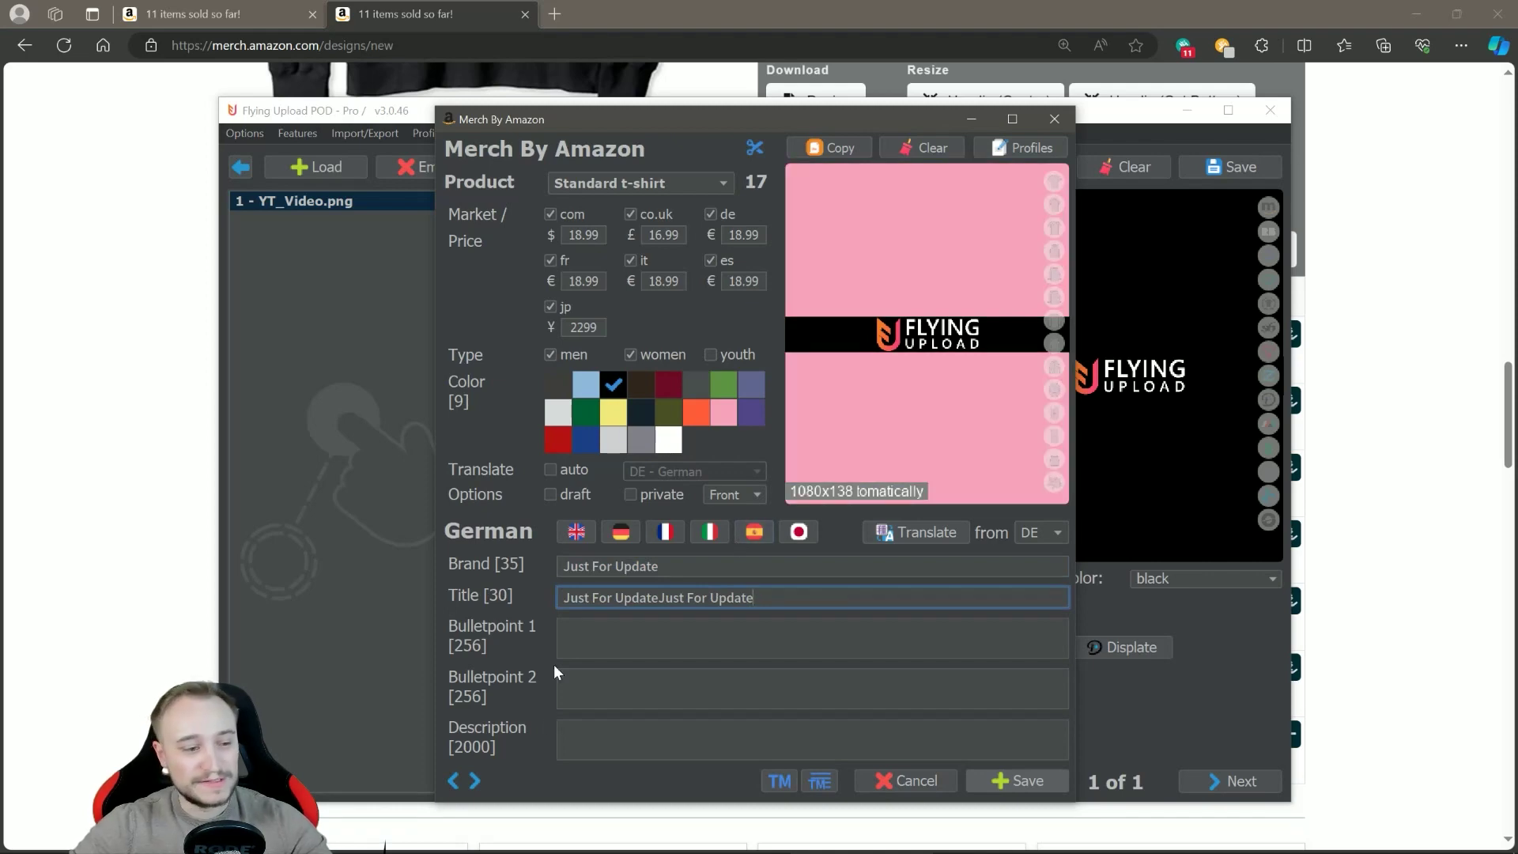
left_click(1024, 770)
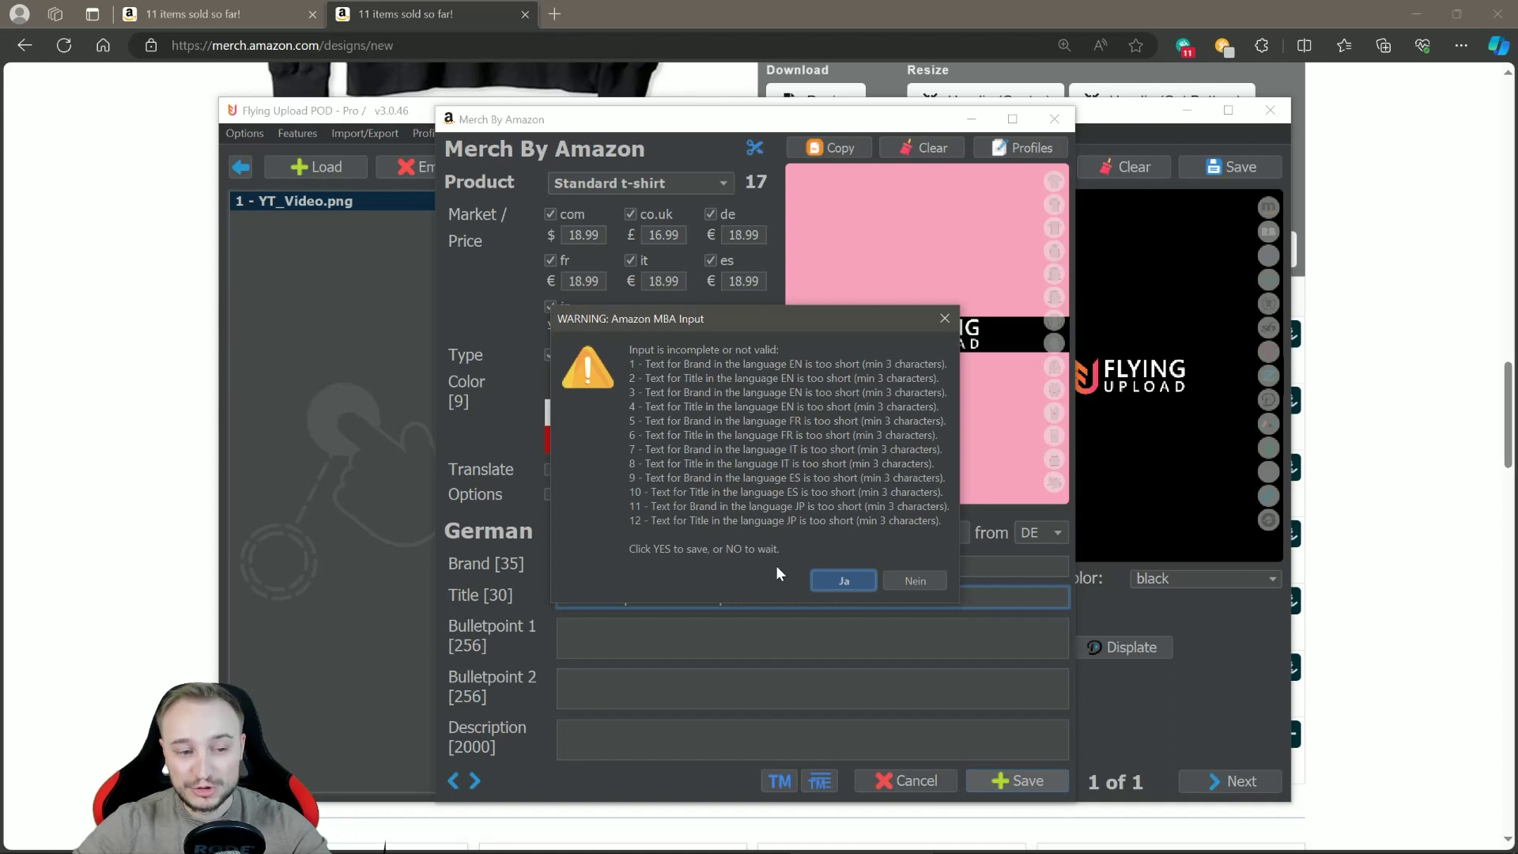
left_click(843, 580)
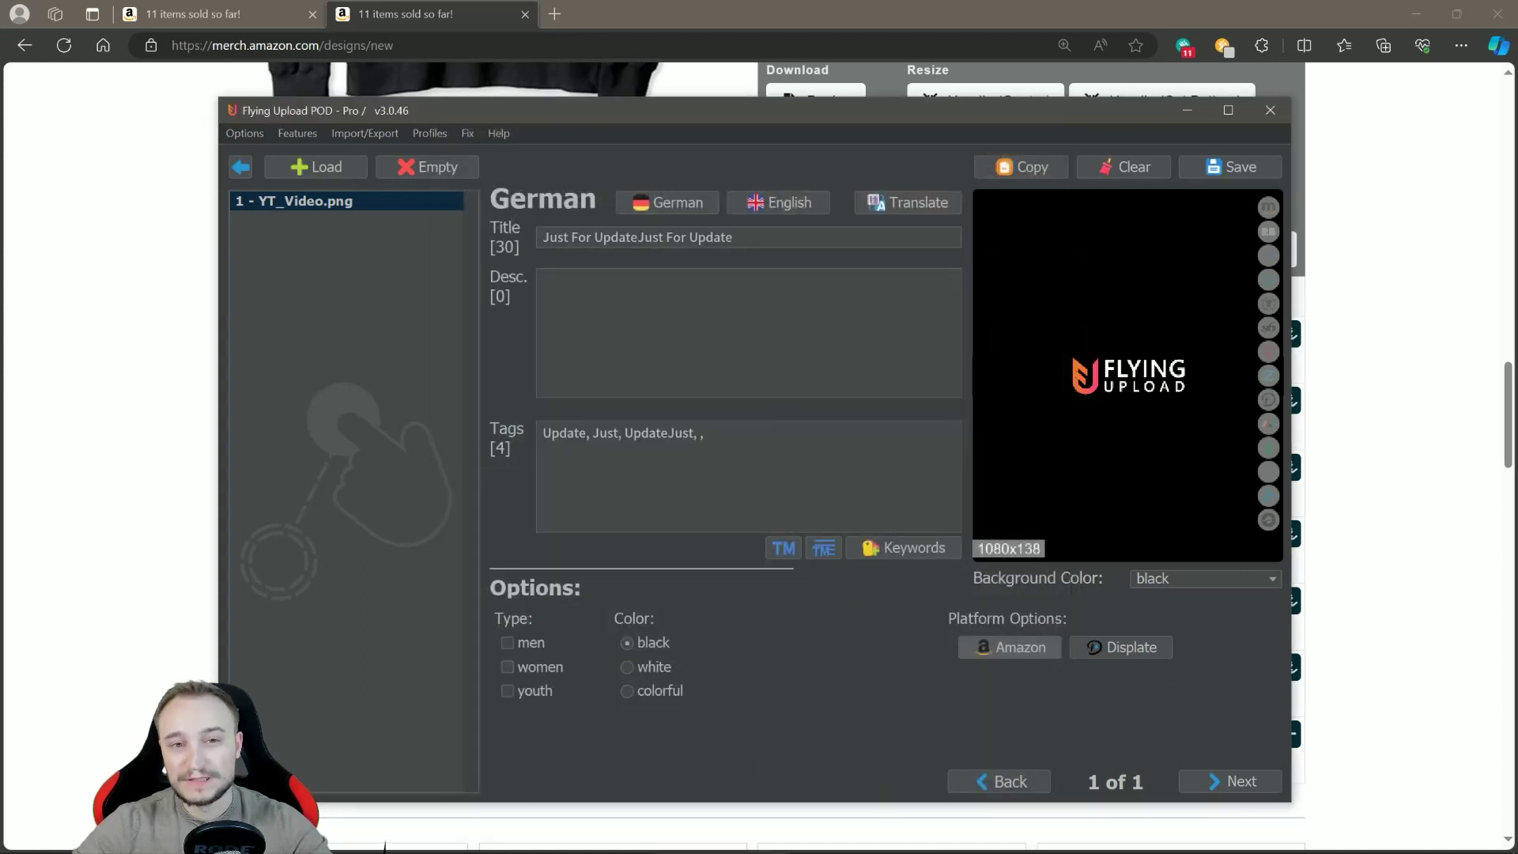
- Copy the main-language listing texts to all languages with the advanced MBA function Bulk Main Language to All
left_click(299, 134)
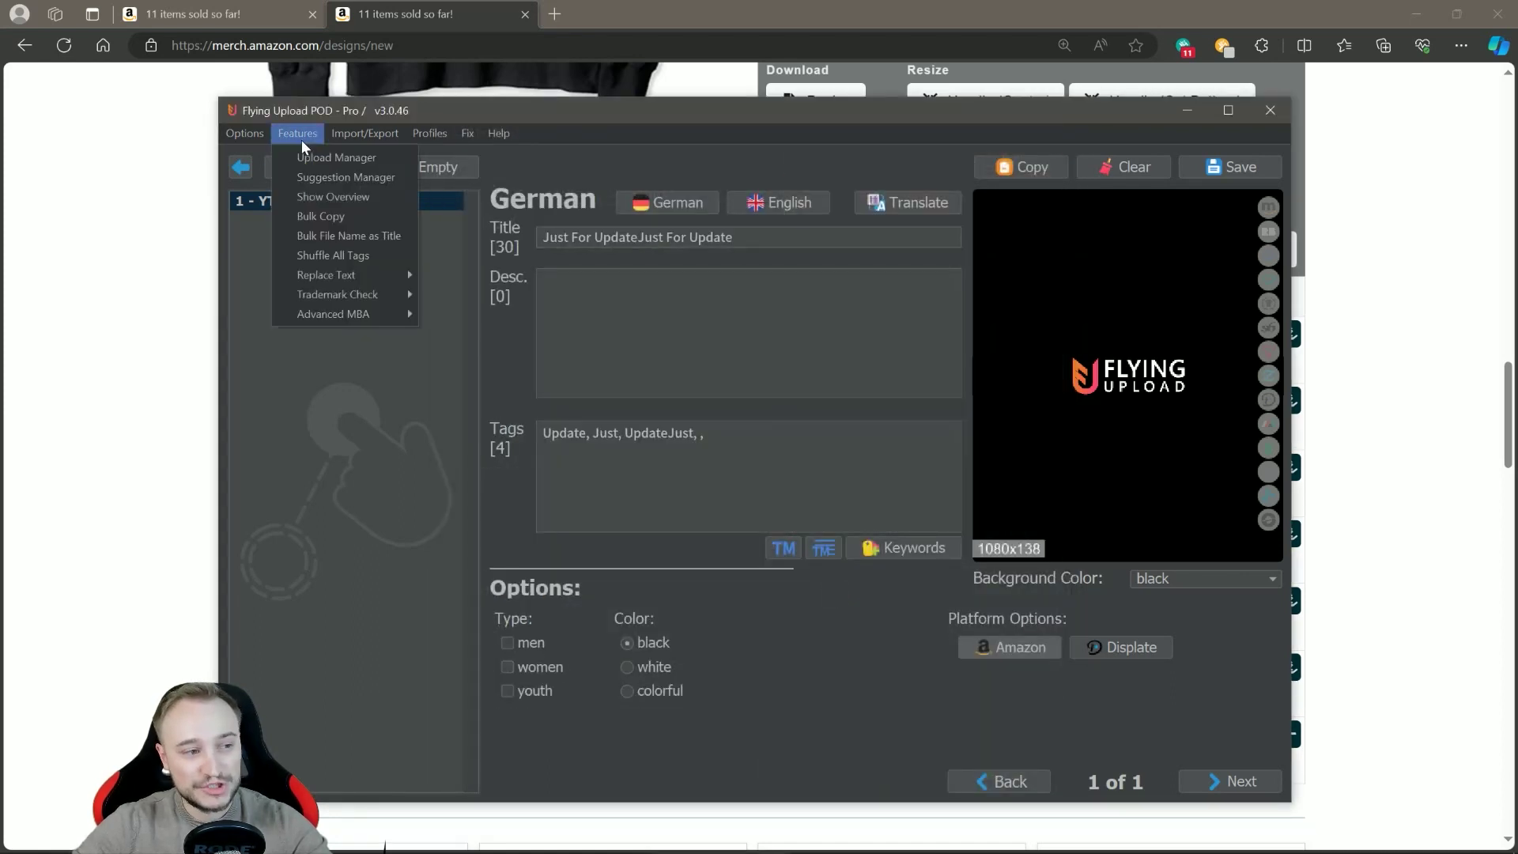
mouse_move(358, 312)
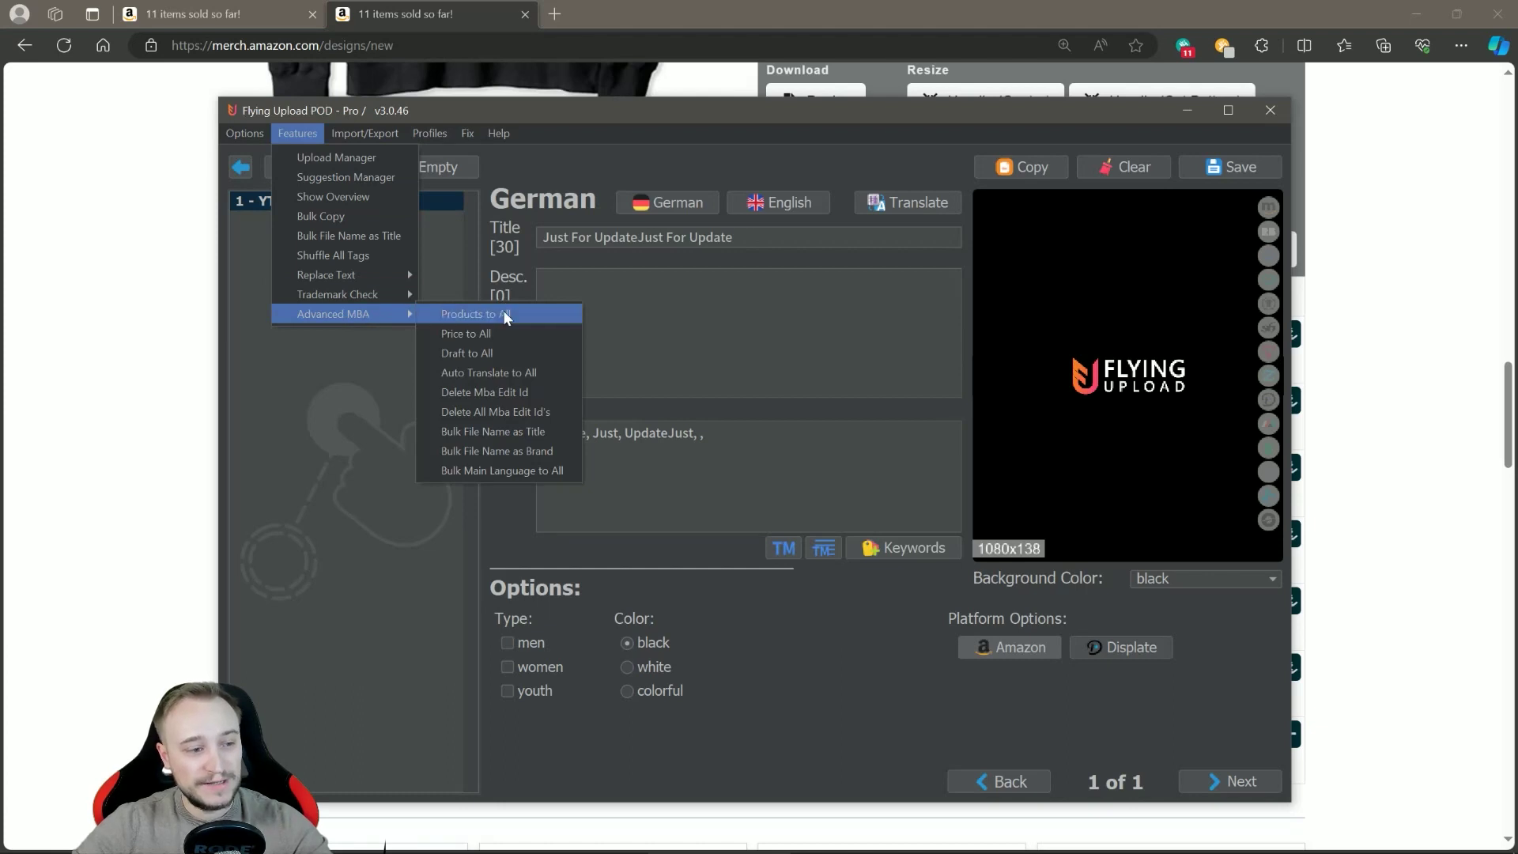
left_click(508, 470)
left_click(891, 494)
- Check the brand and title texts in the English, German, French and Italian versions of the Amazon listing, and save it
left_click(988, 647)
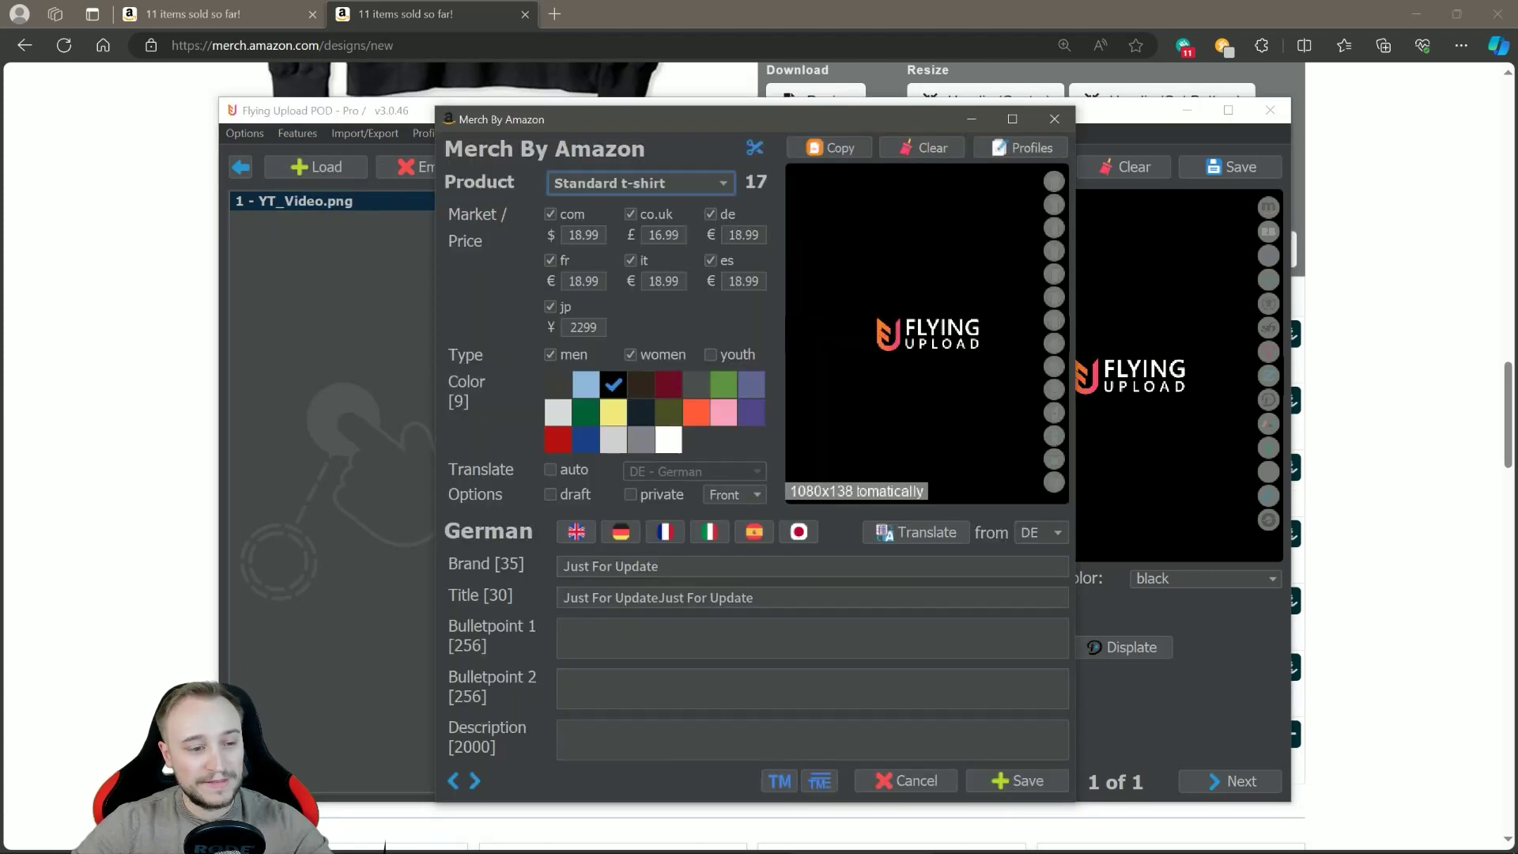
left_click(581, 532)
left_click(620, 531)
left_click(665, 531)
left_click(708, 531)
left_click(577, 531)
left_click(620, 531)
left_click(665, 531)
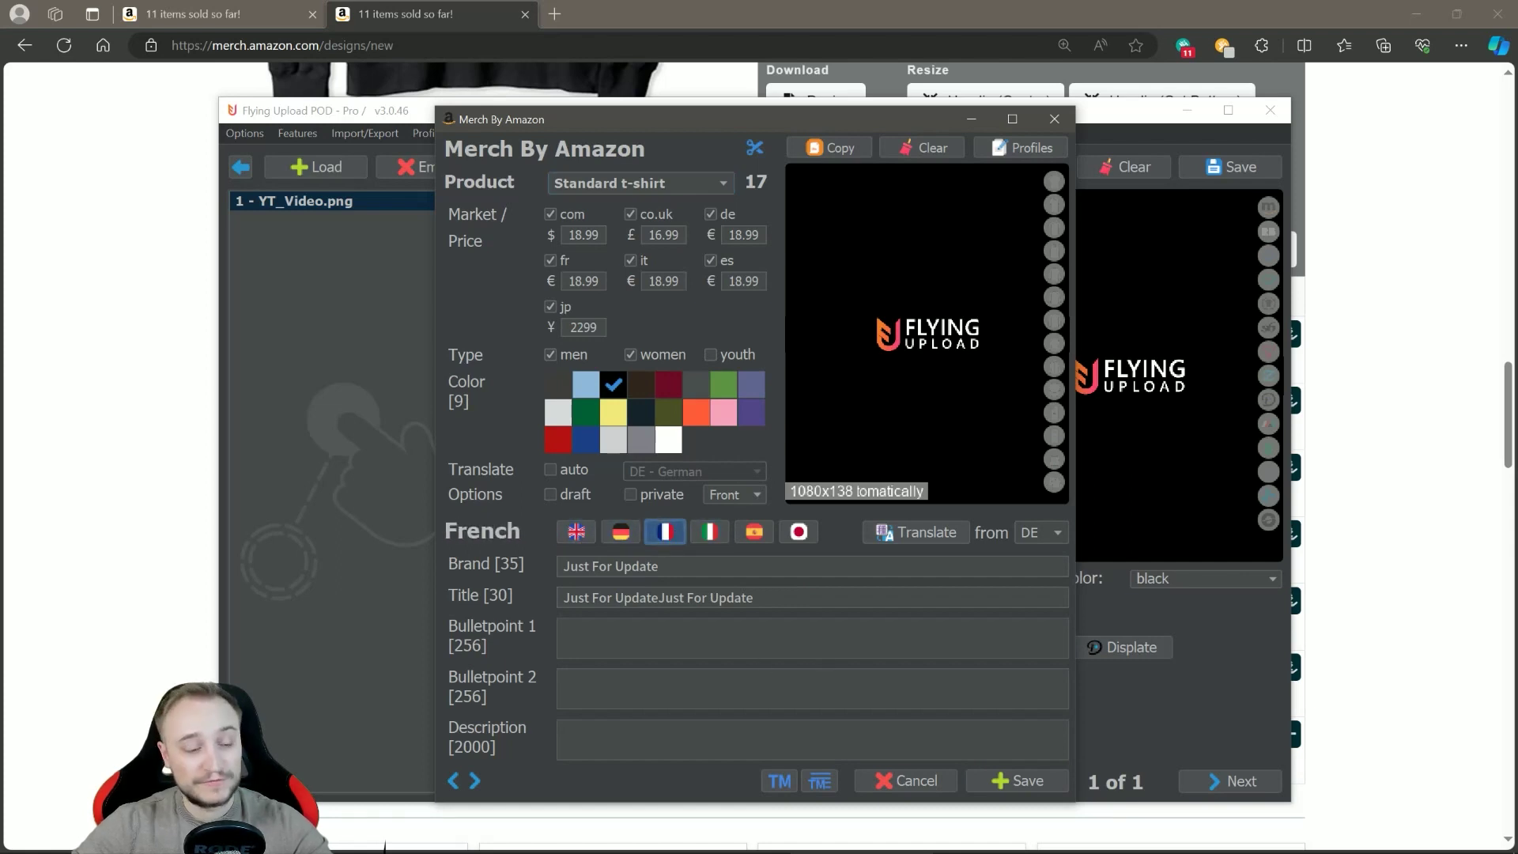
left_click(620, 533)
left_click(1001, 780)
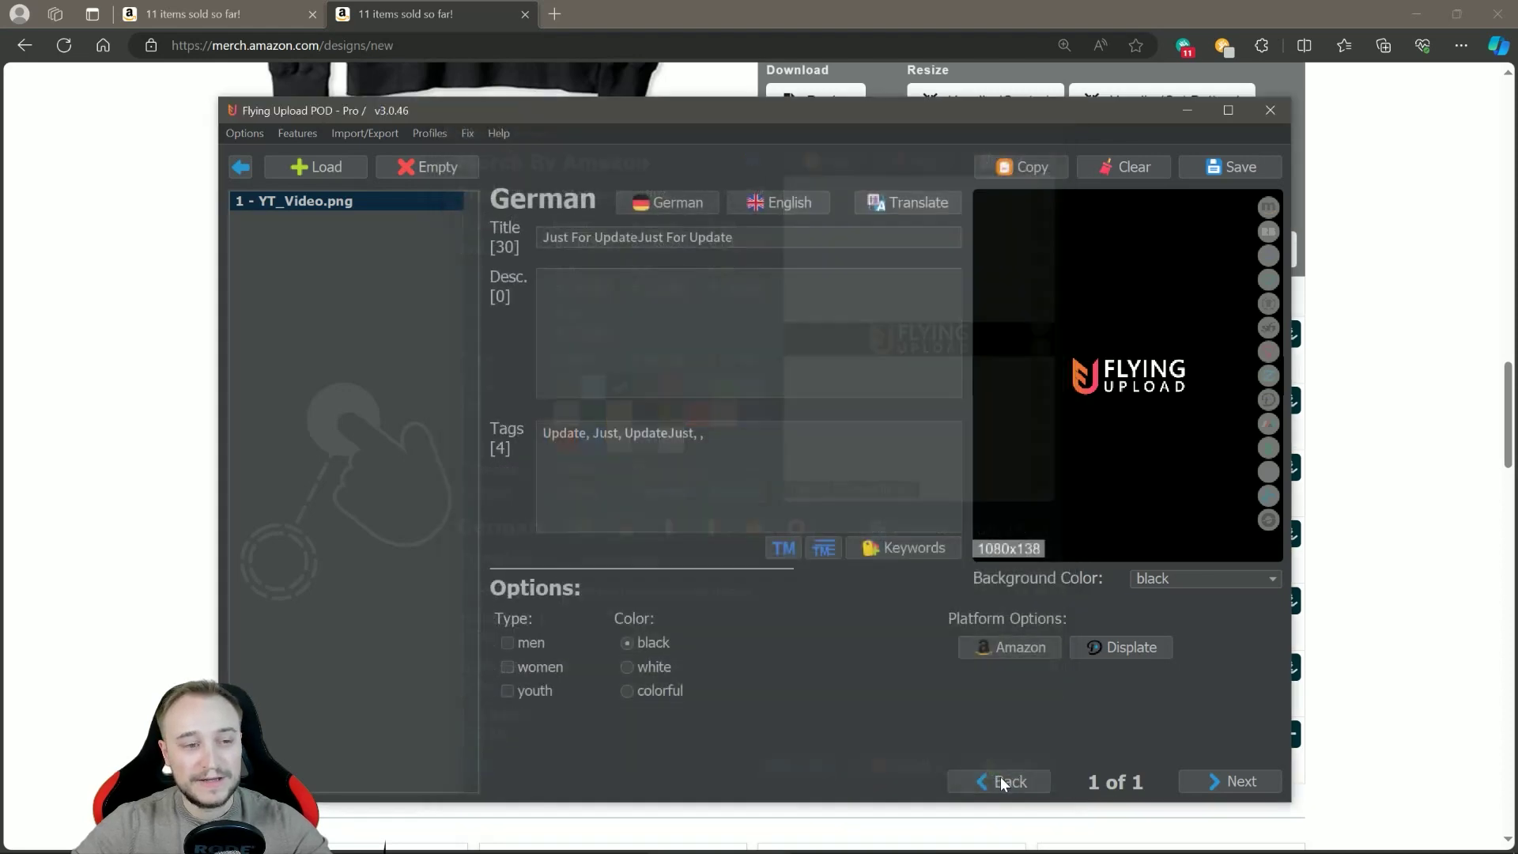
- Review which products are configured in the Amazon settings, view the Sweatshirt, and save the settings
left_click(1020, 648)
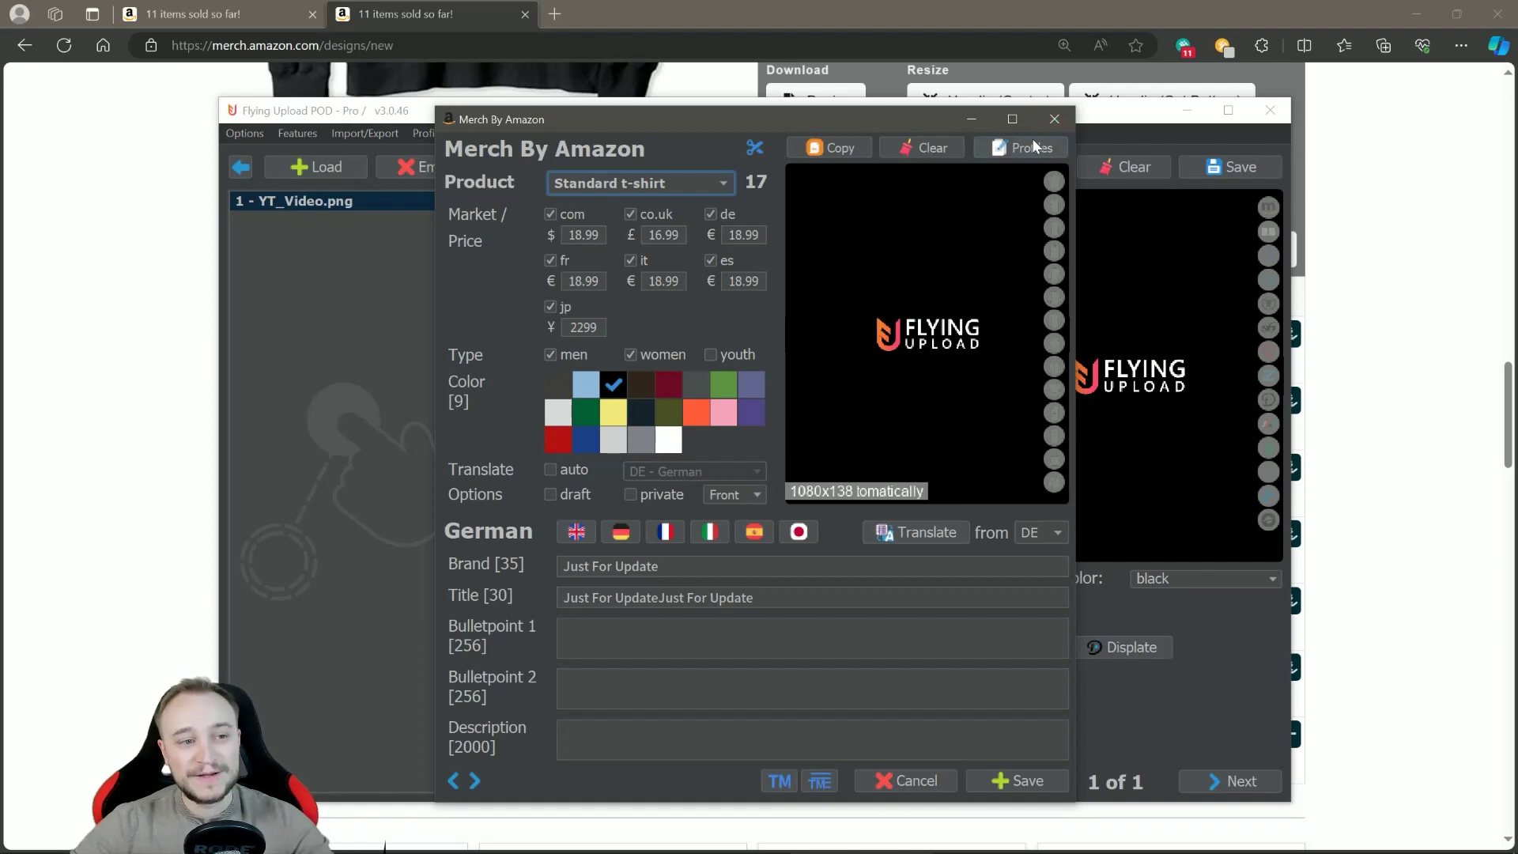
left_click(723, 177)
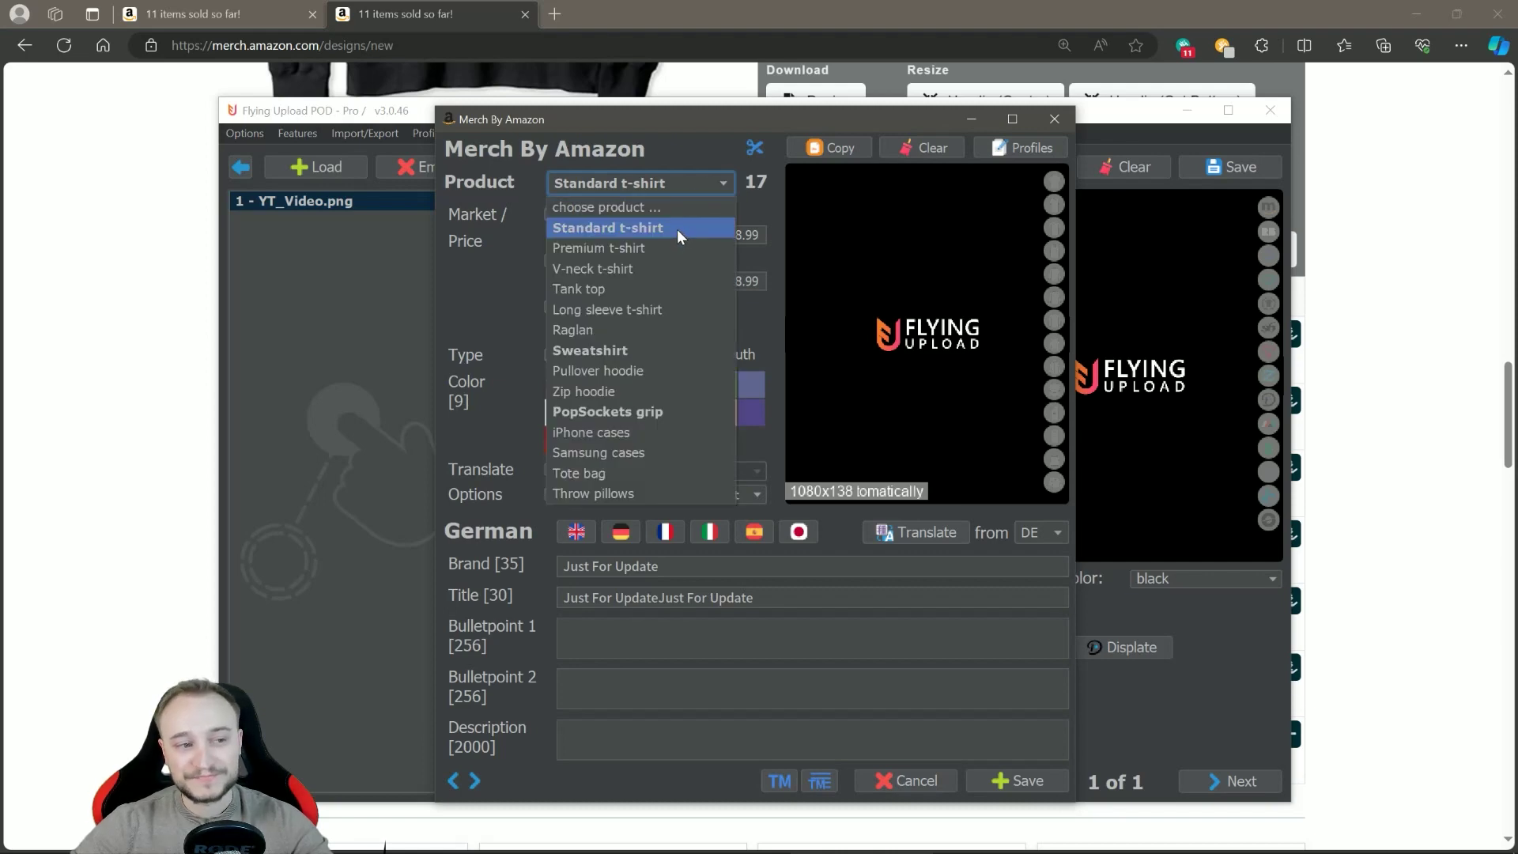
left_click(618, 349)
left_click(1002, 775)
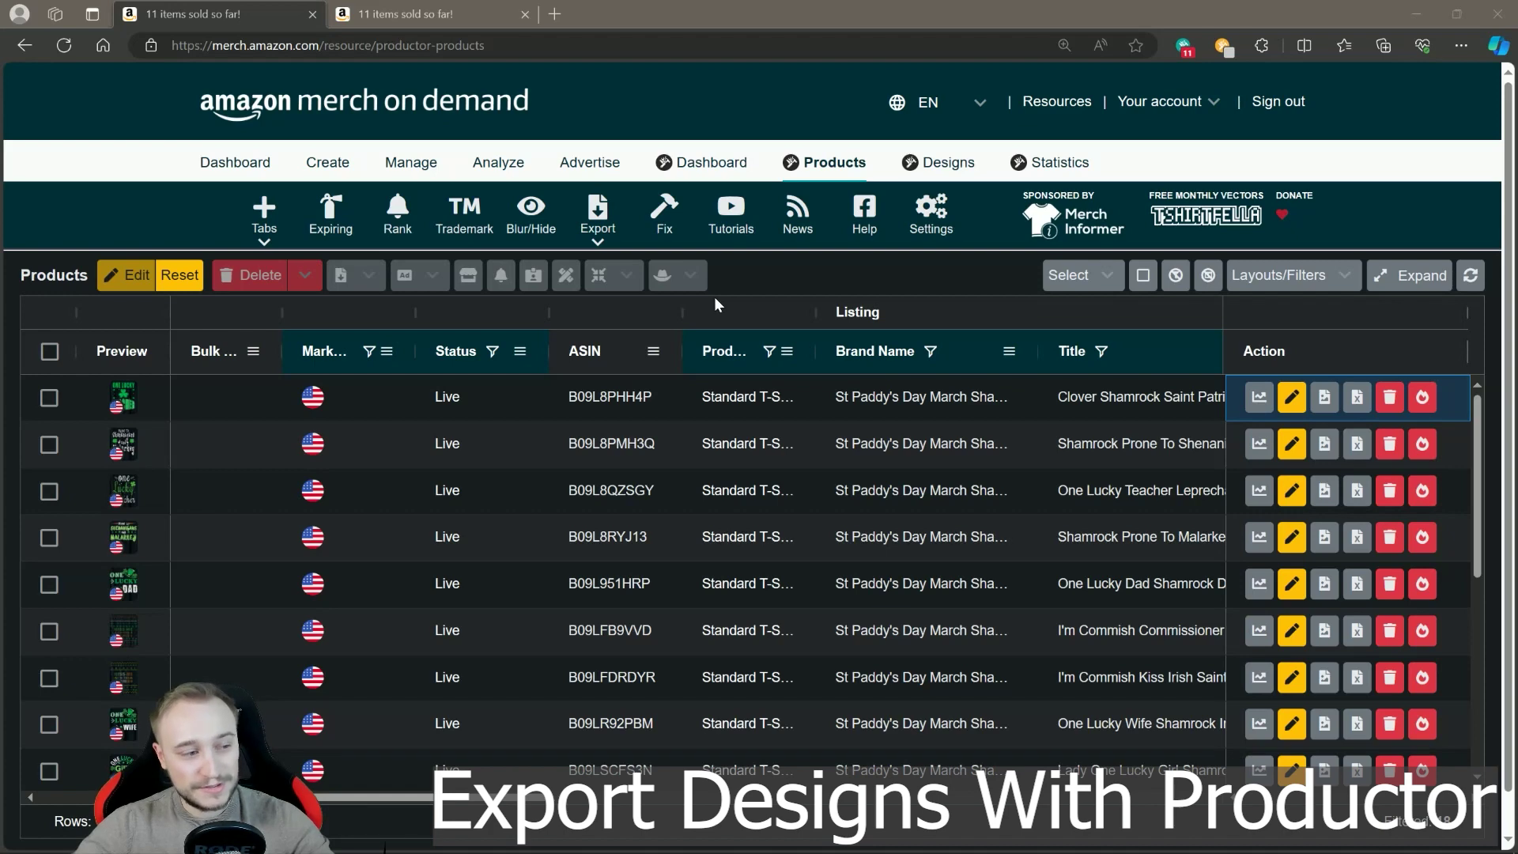
- Select the first five products in the Productor product list and open the export options for the selection
left_click(49, 397)
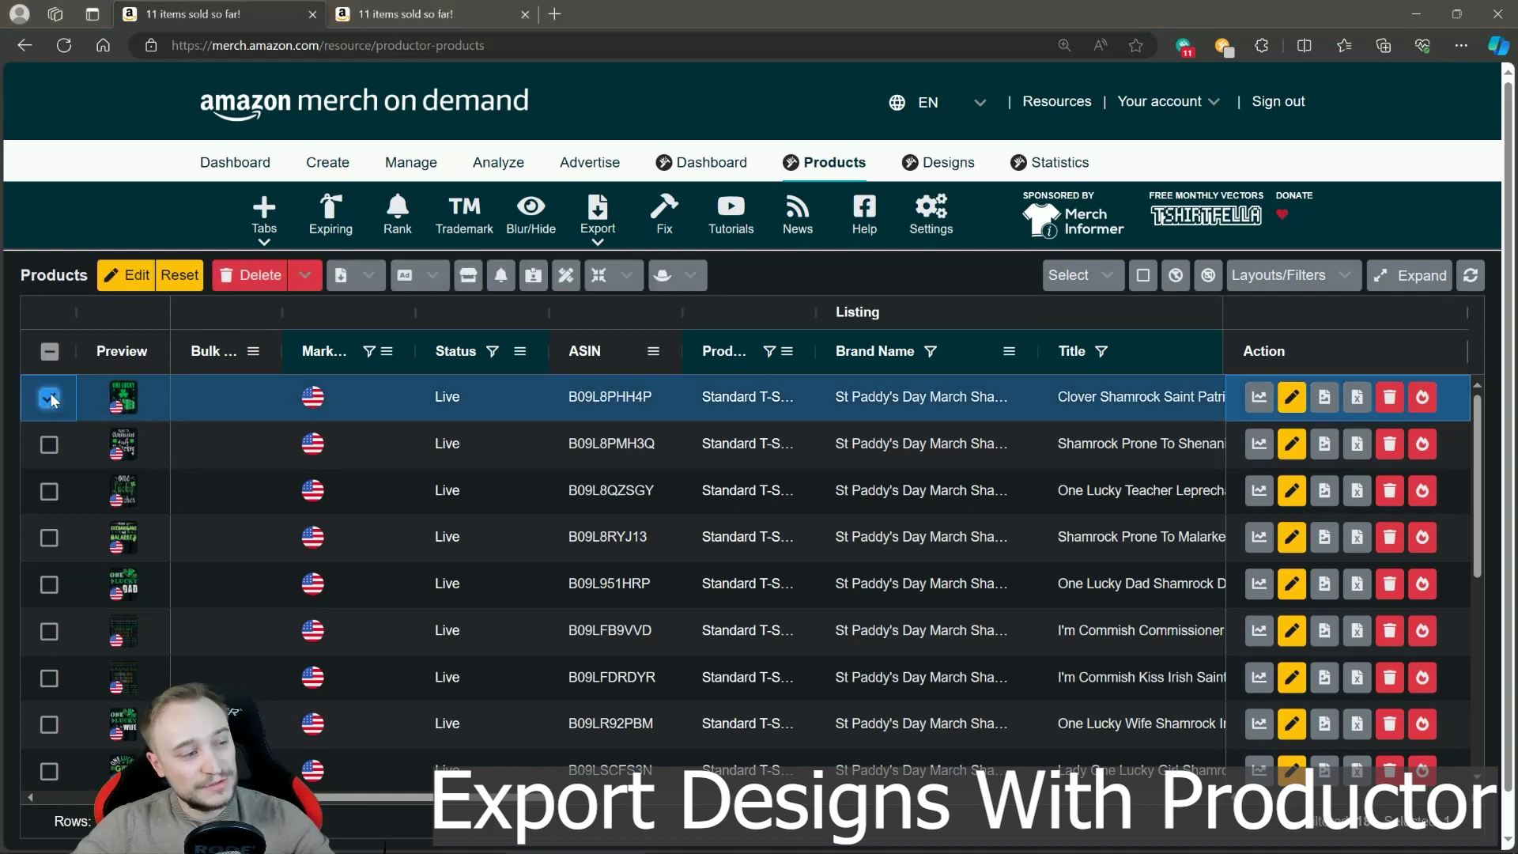
left_click(49, 444)
left_click(49, 491)
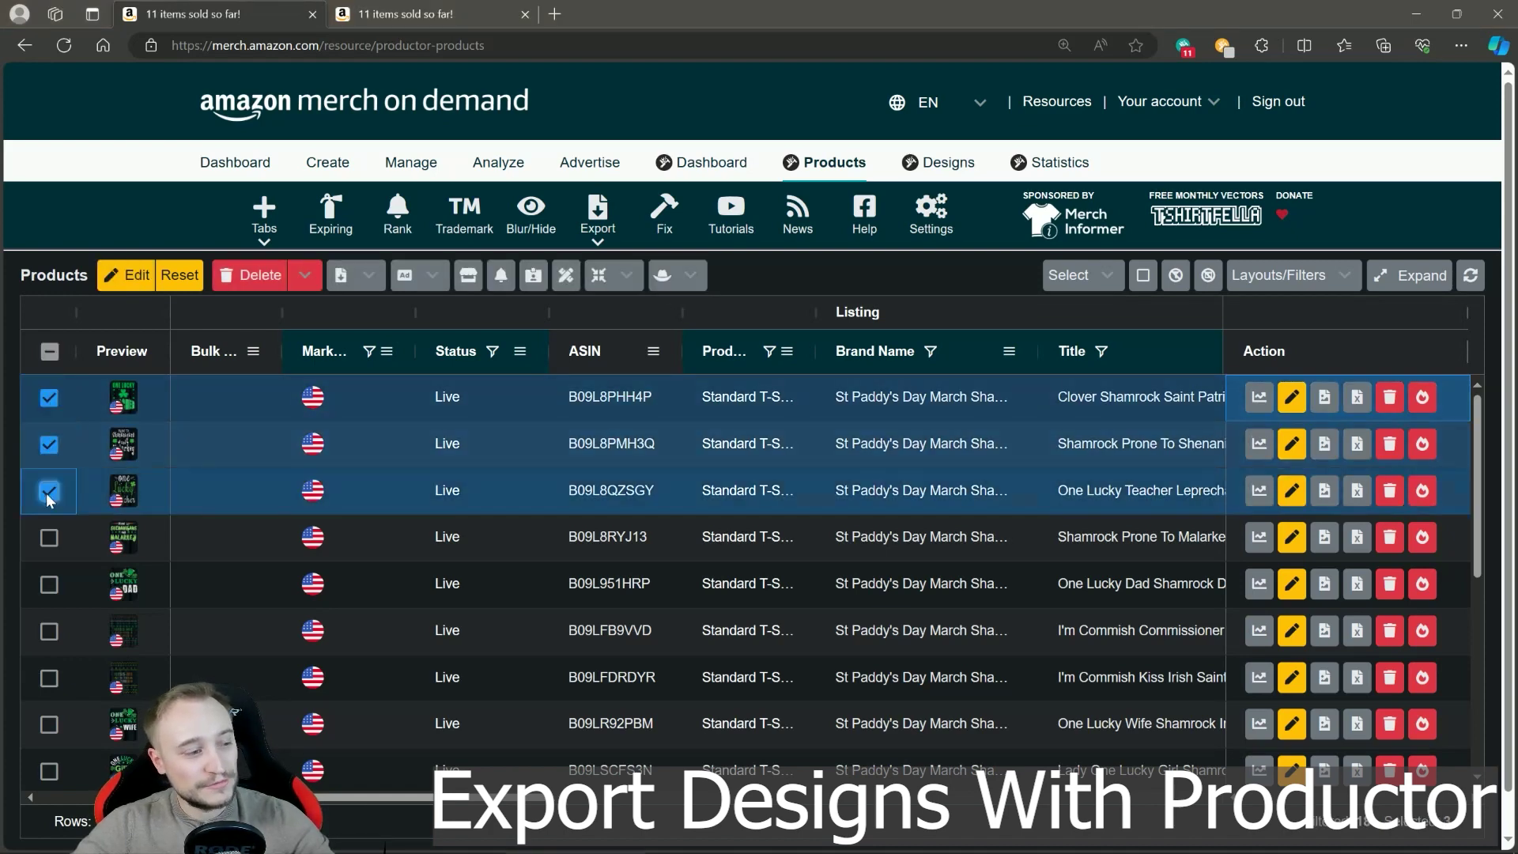
left_click(49, 537)
left_click(49, 584)
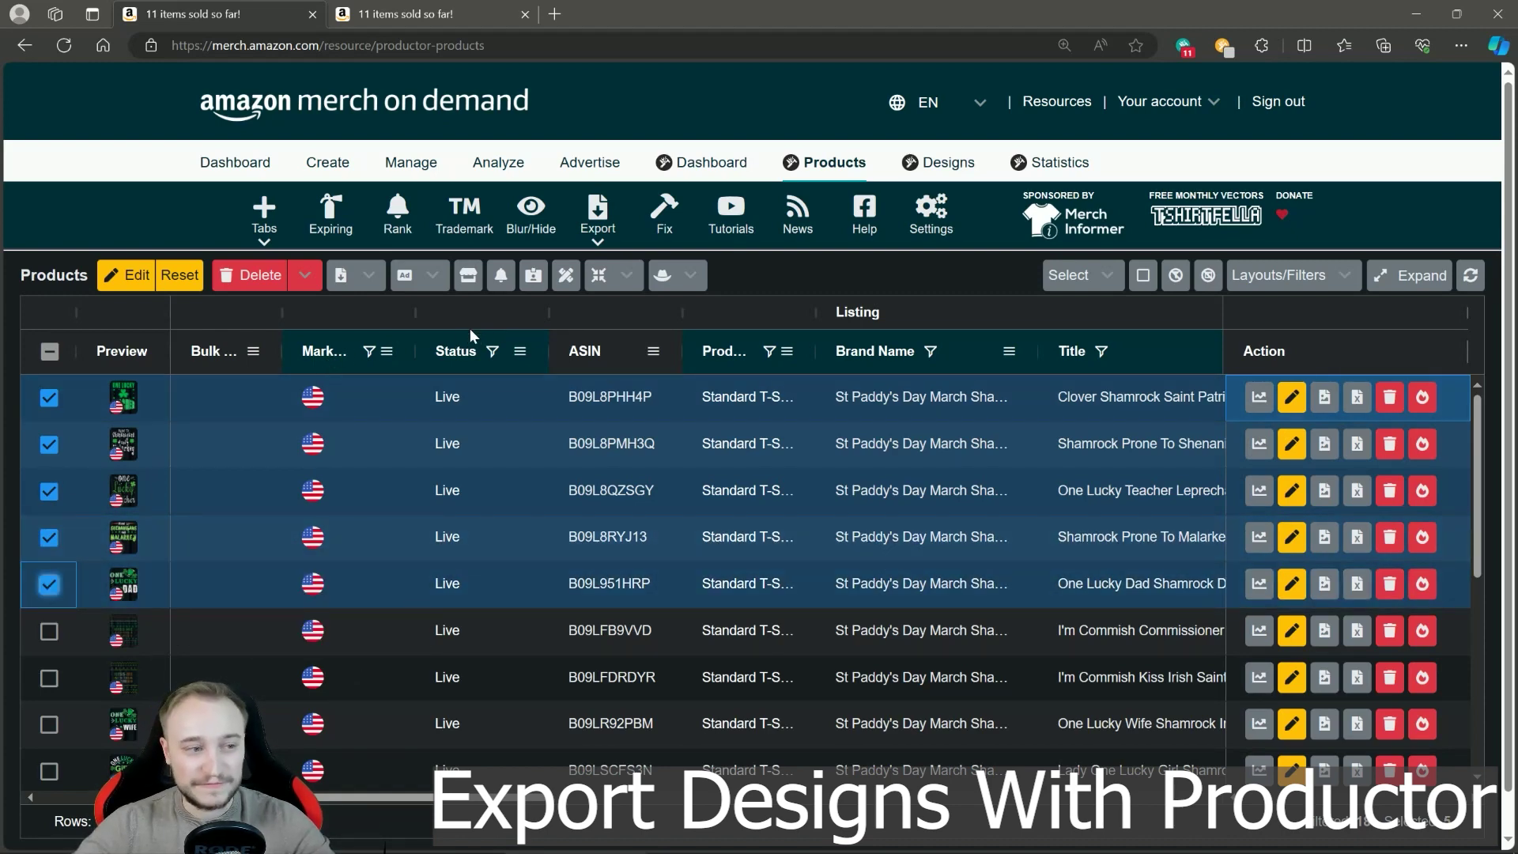
left_click(369, 276)
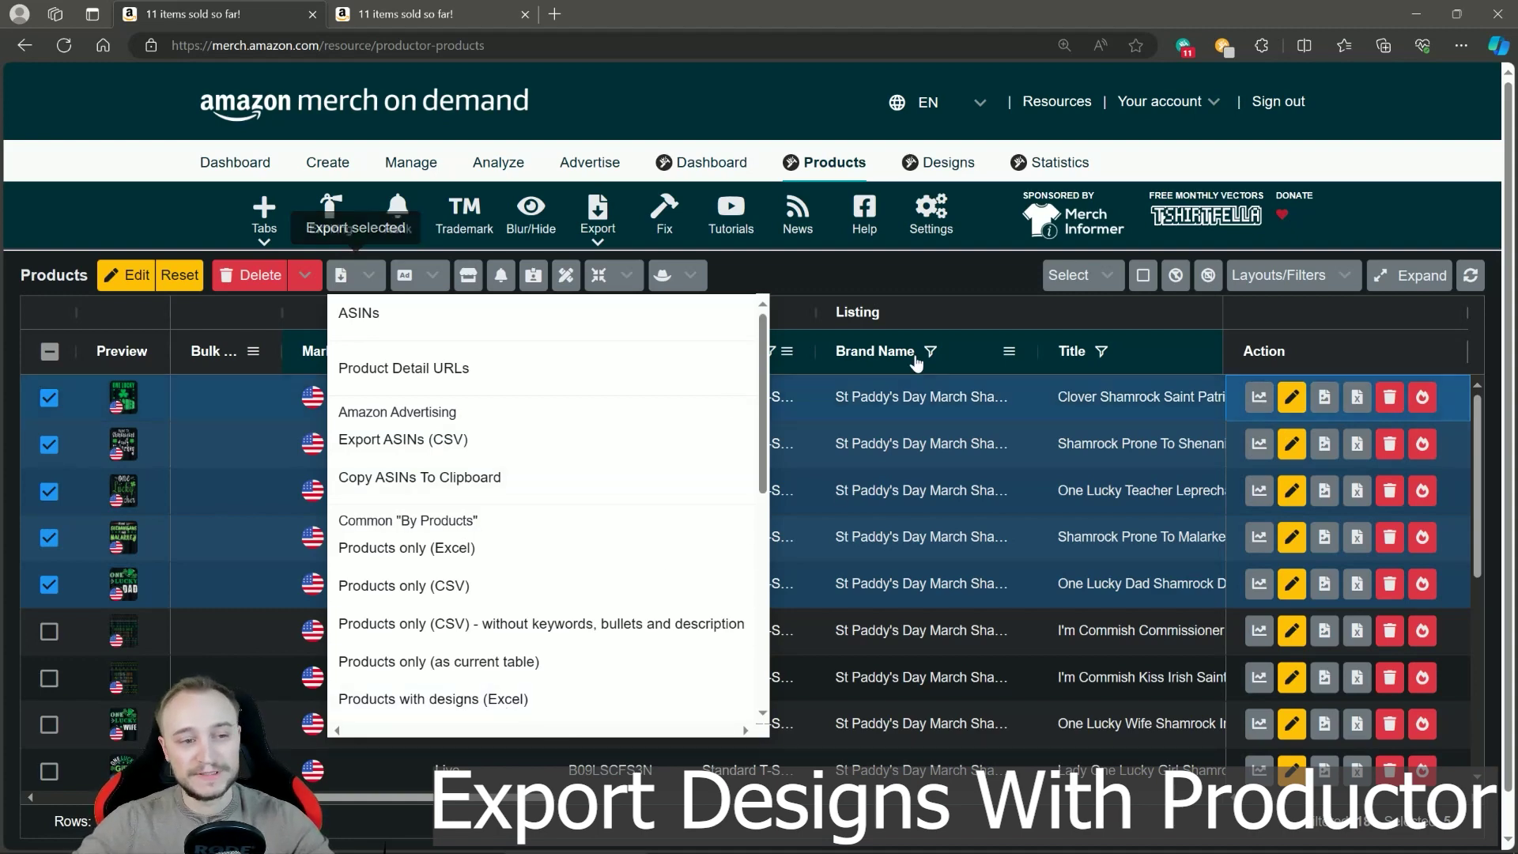
left_click(914, 393)
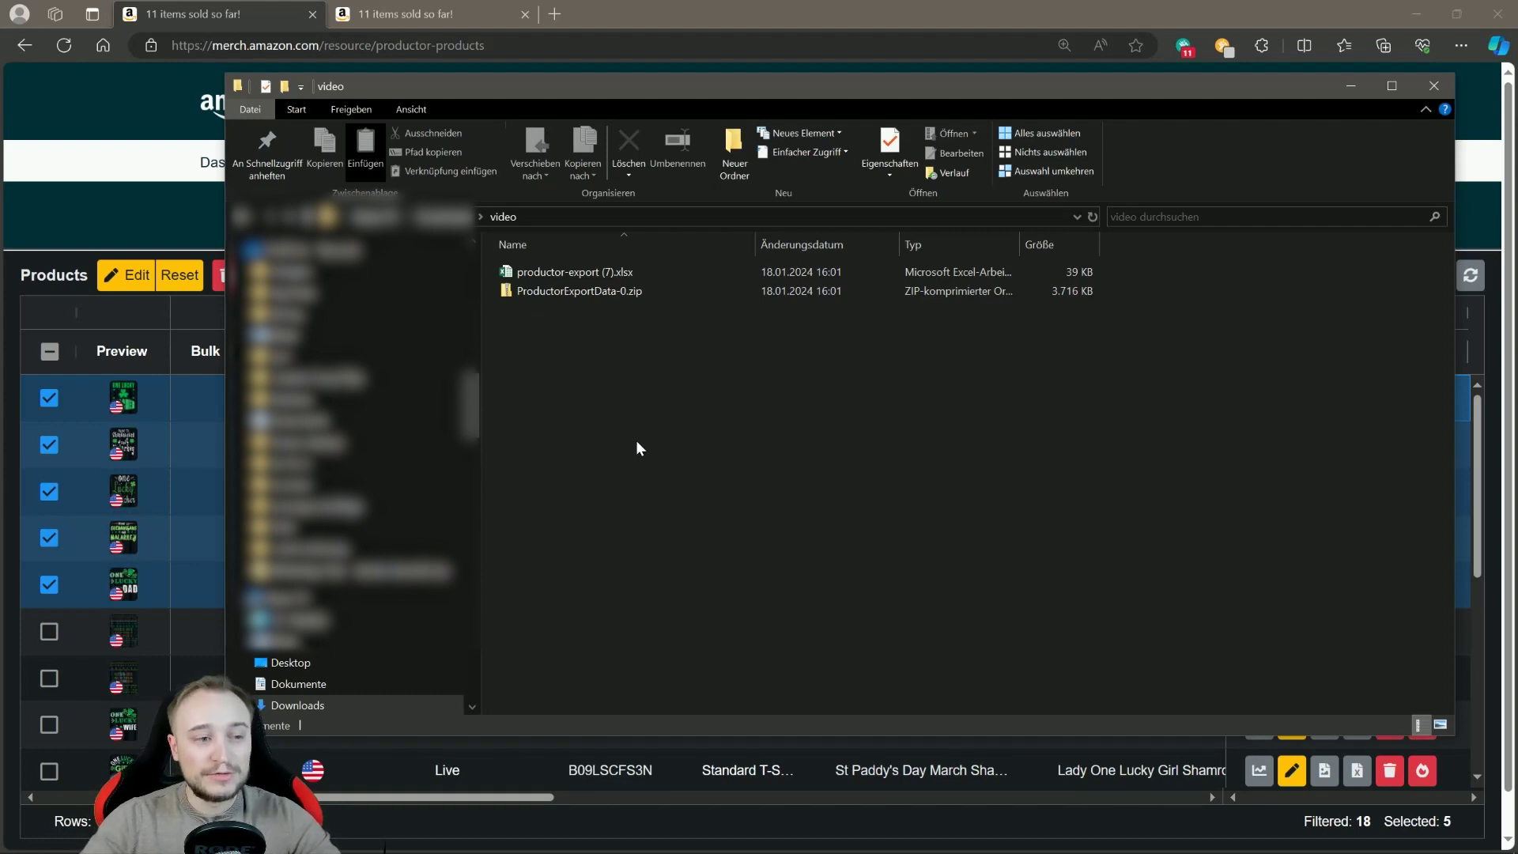
- Import productor-export (7).xlsx from the video folder into the design list in Flying Upload
left_click(604, 293)
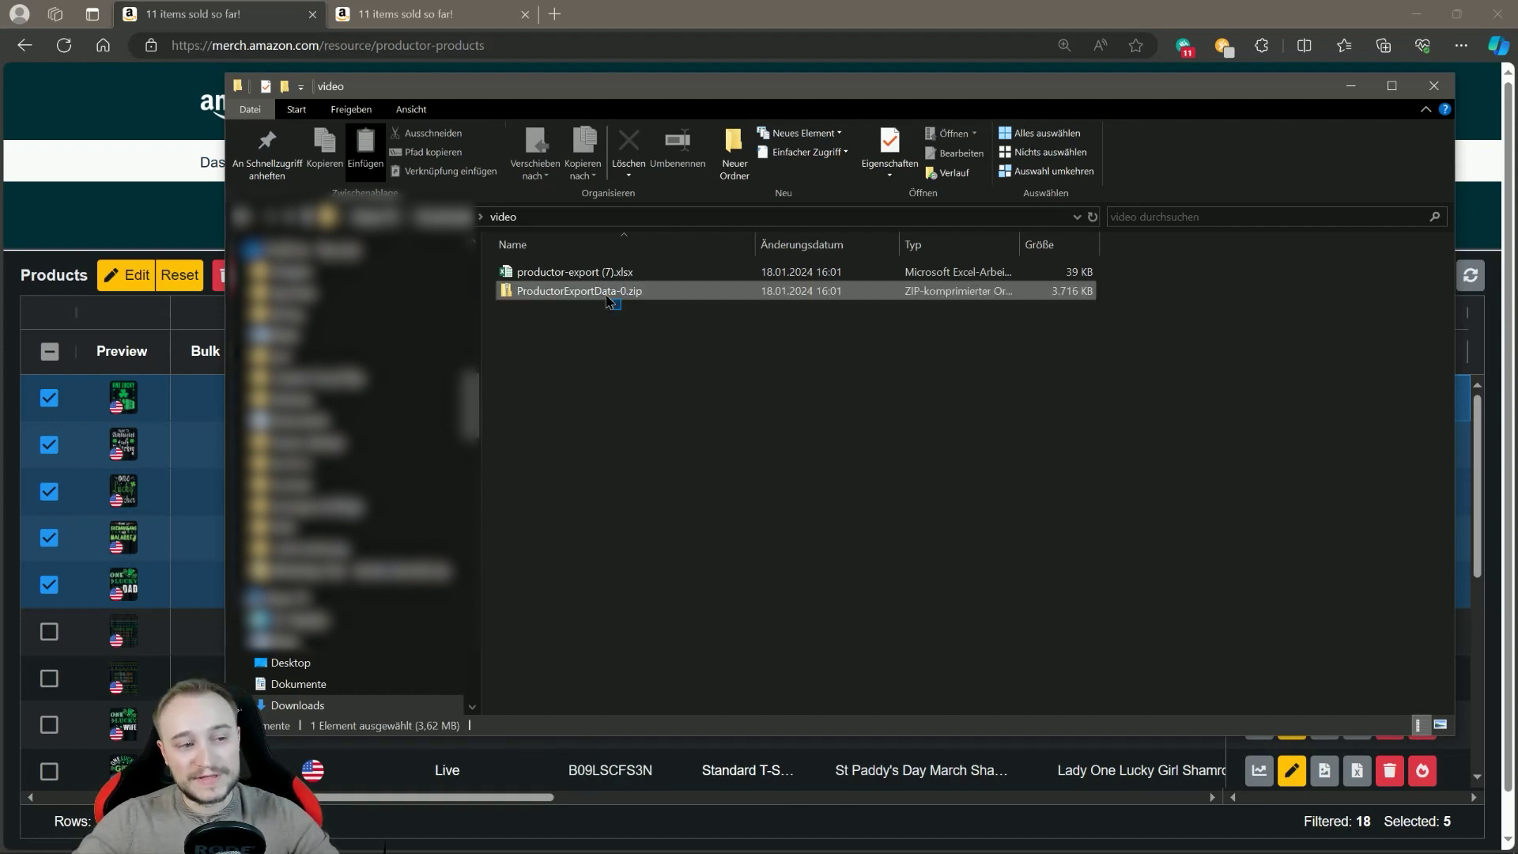
left_click(624, 376)
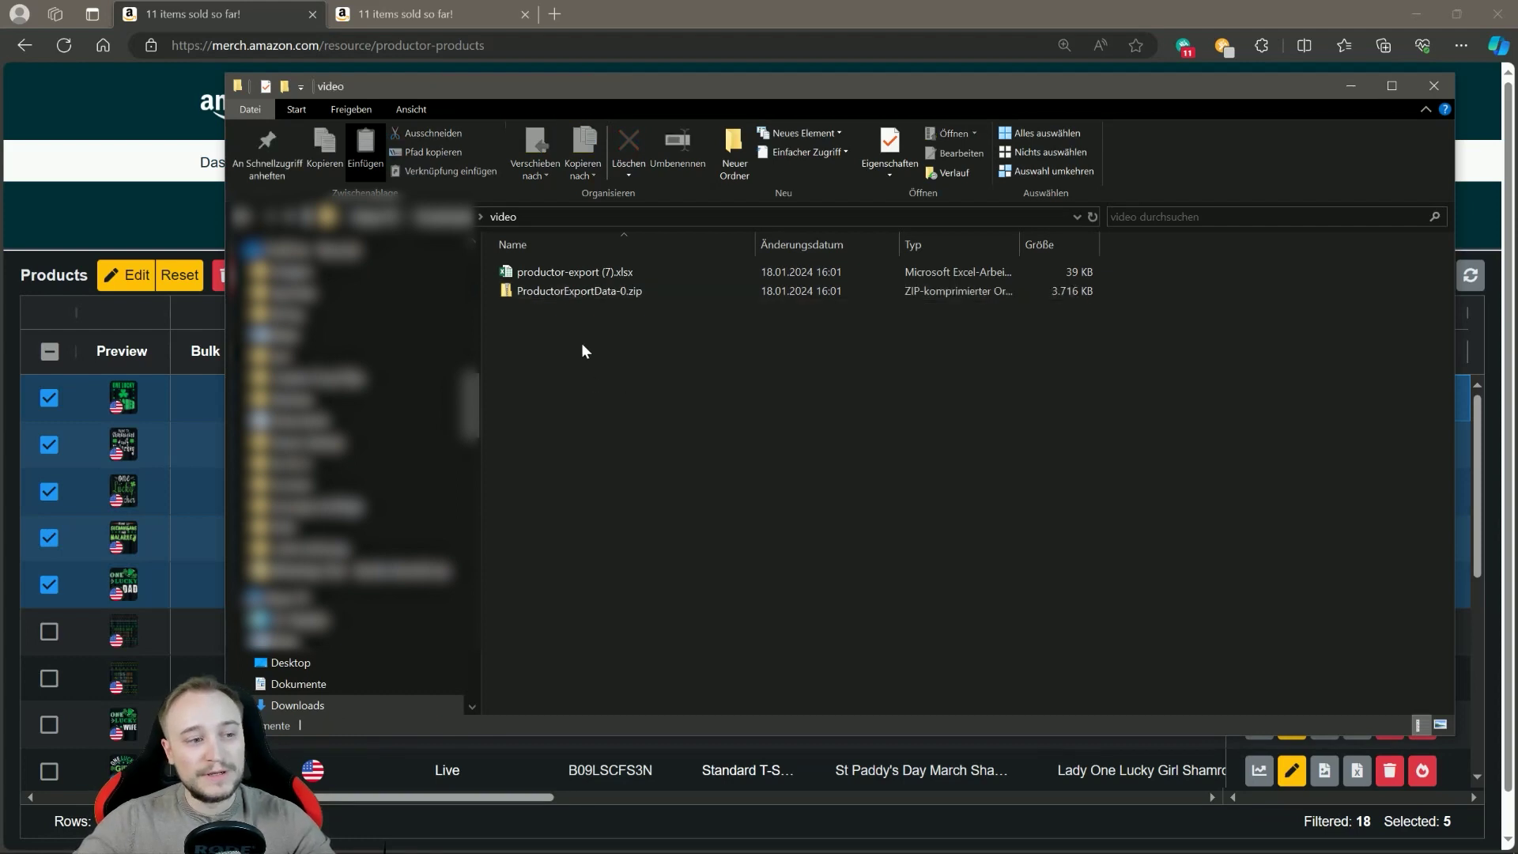
left_click(566, 271)
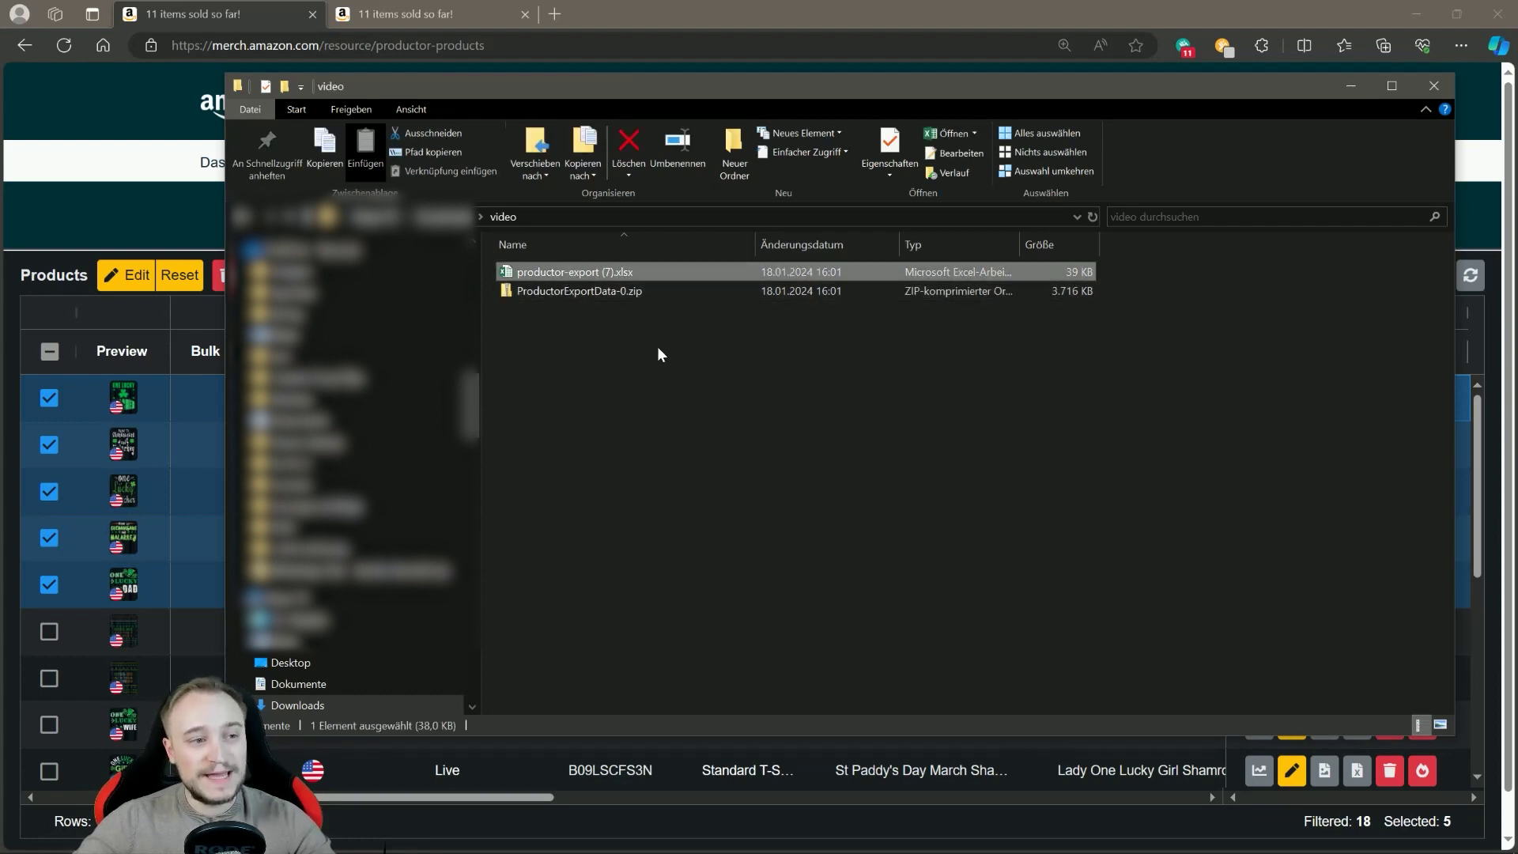
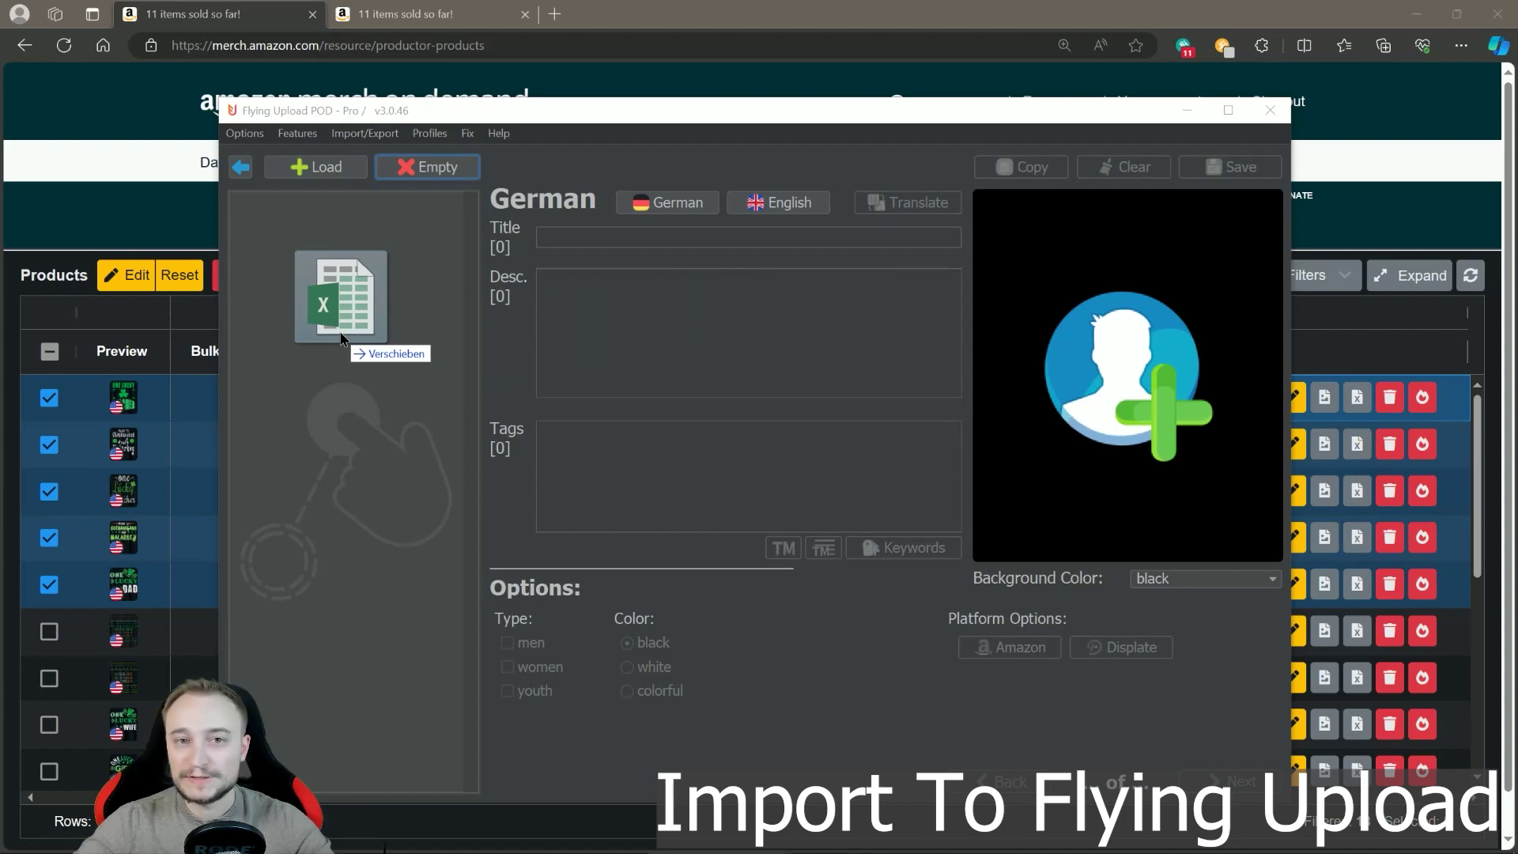
left_click_drag(342, 339, 345, 342)
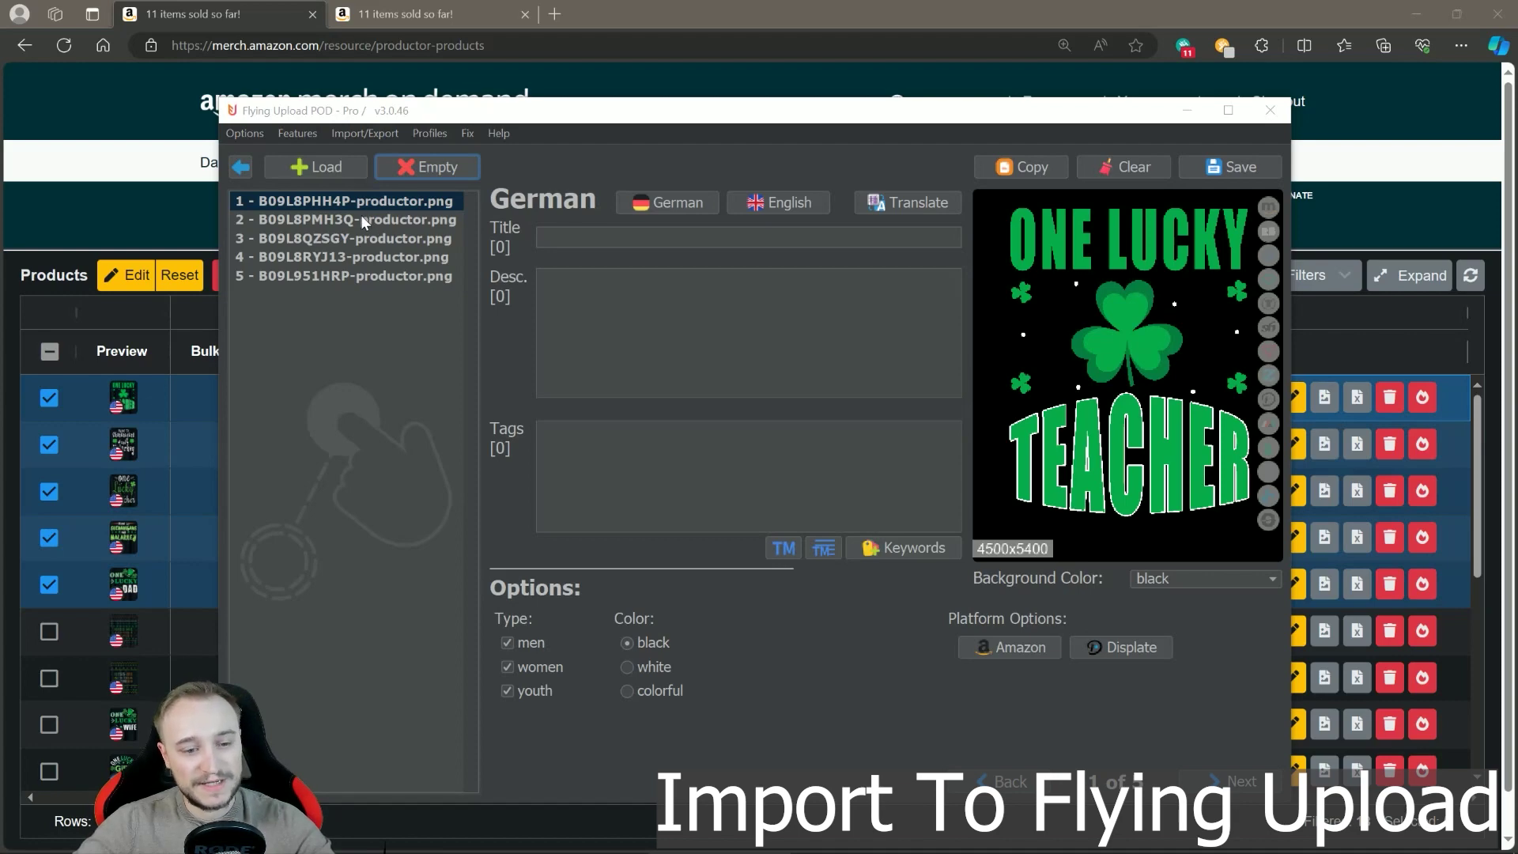
- Open the first imported design's Amazon settings and apply the YT_Video.png profile to All Listings
left_click(1012, 646)
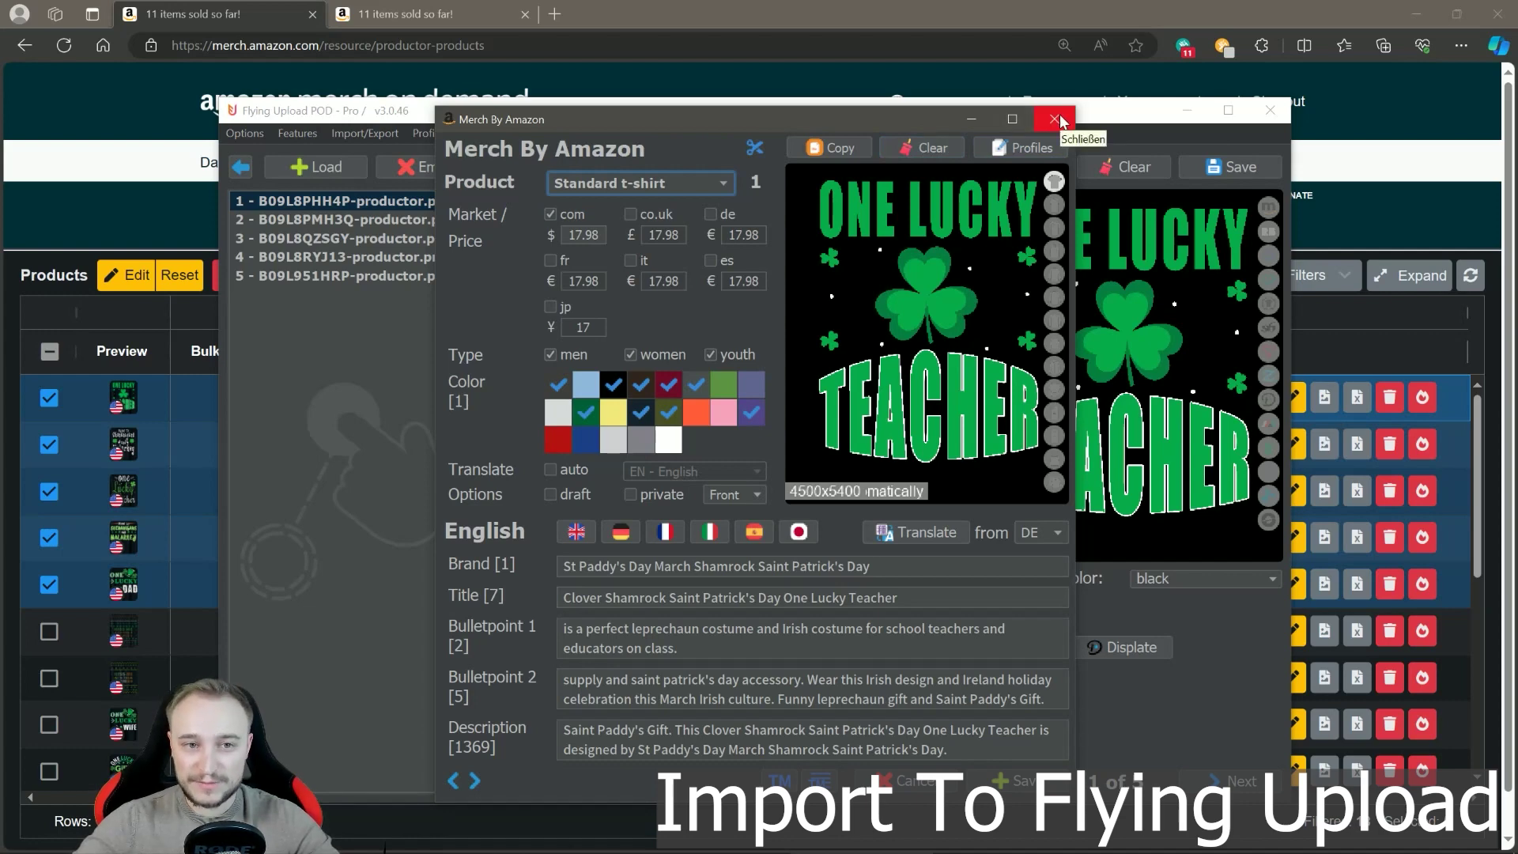
left_click(1027, 148)
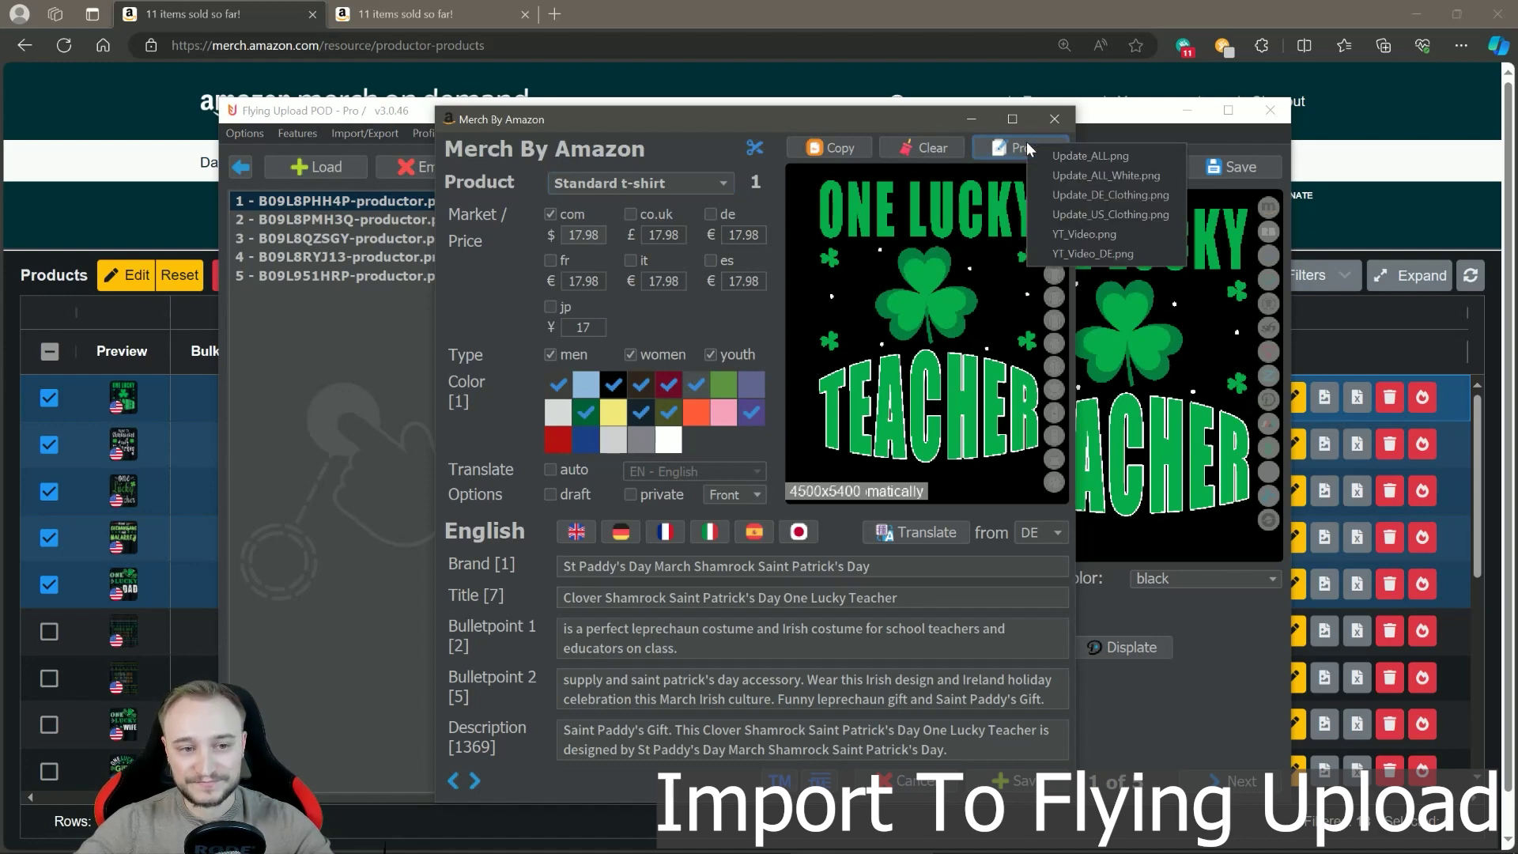
left_click(1080, 235)
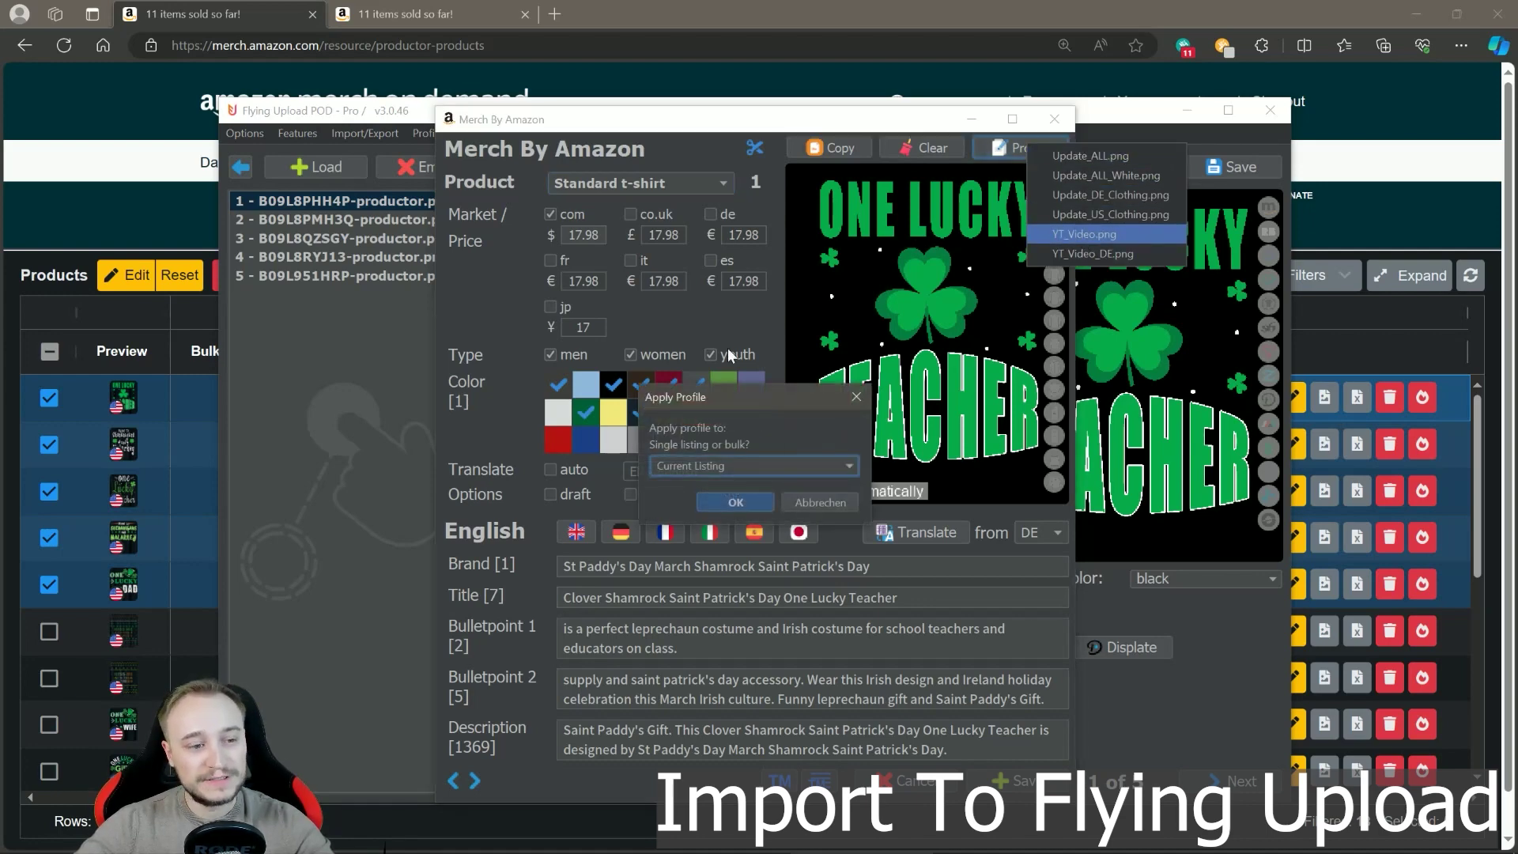
left_click(733, 465)
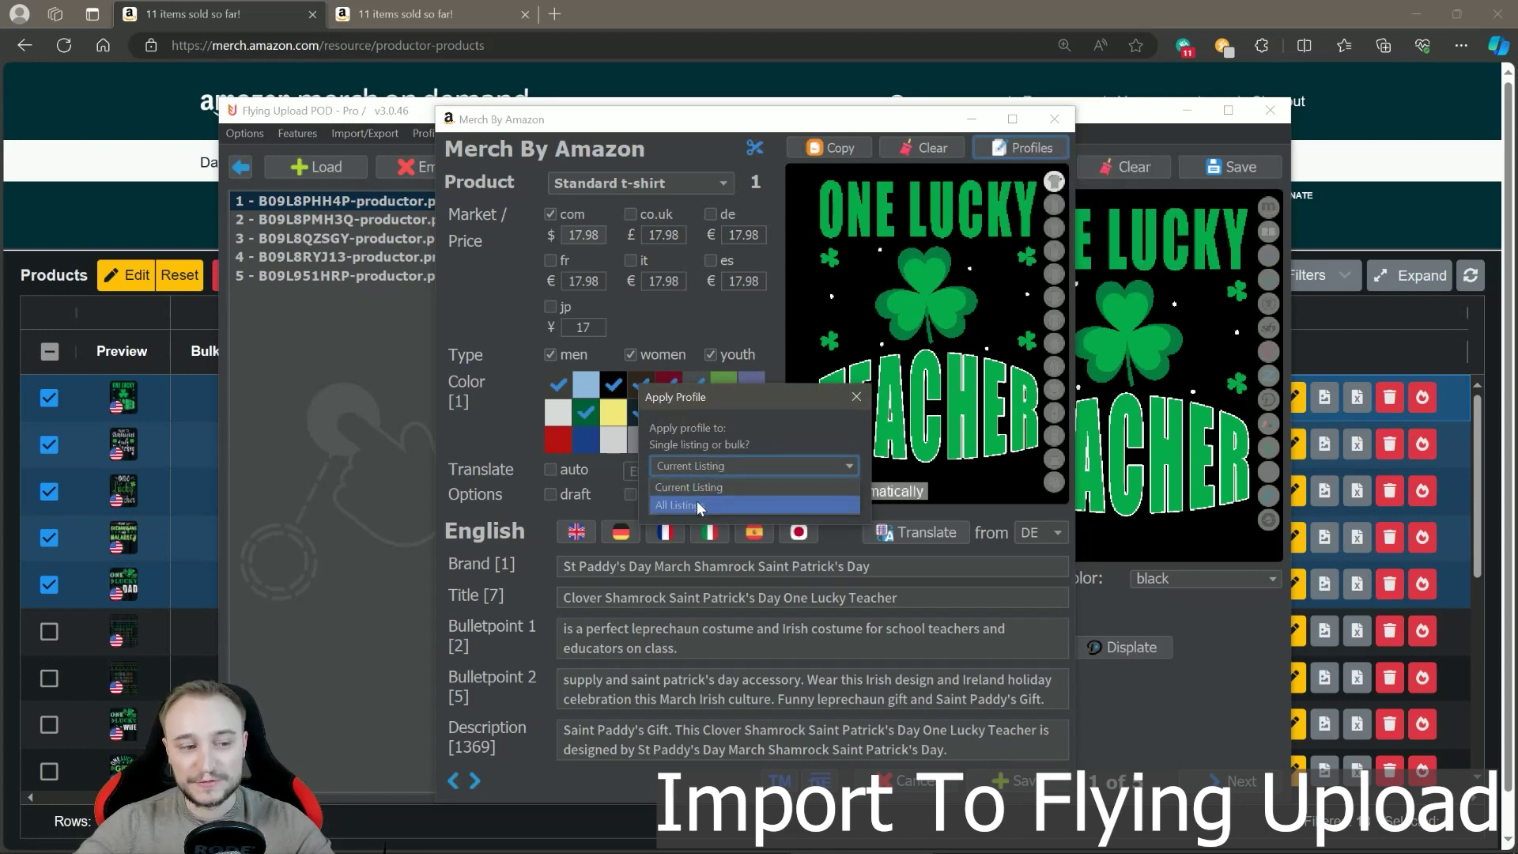
left_click(696, 503)
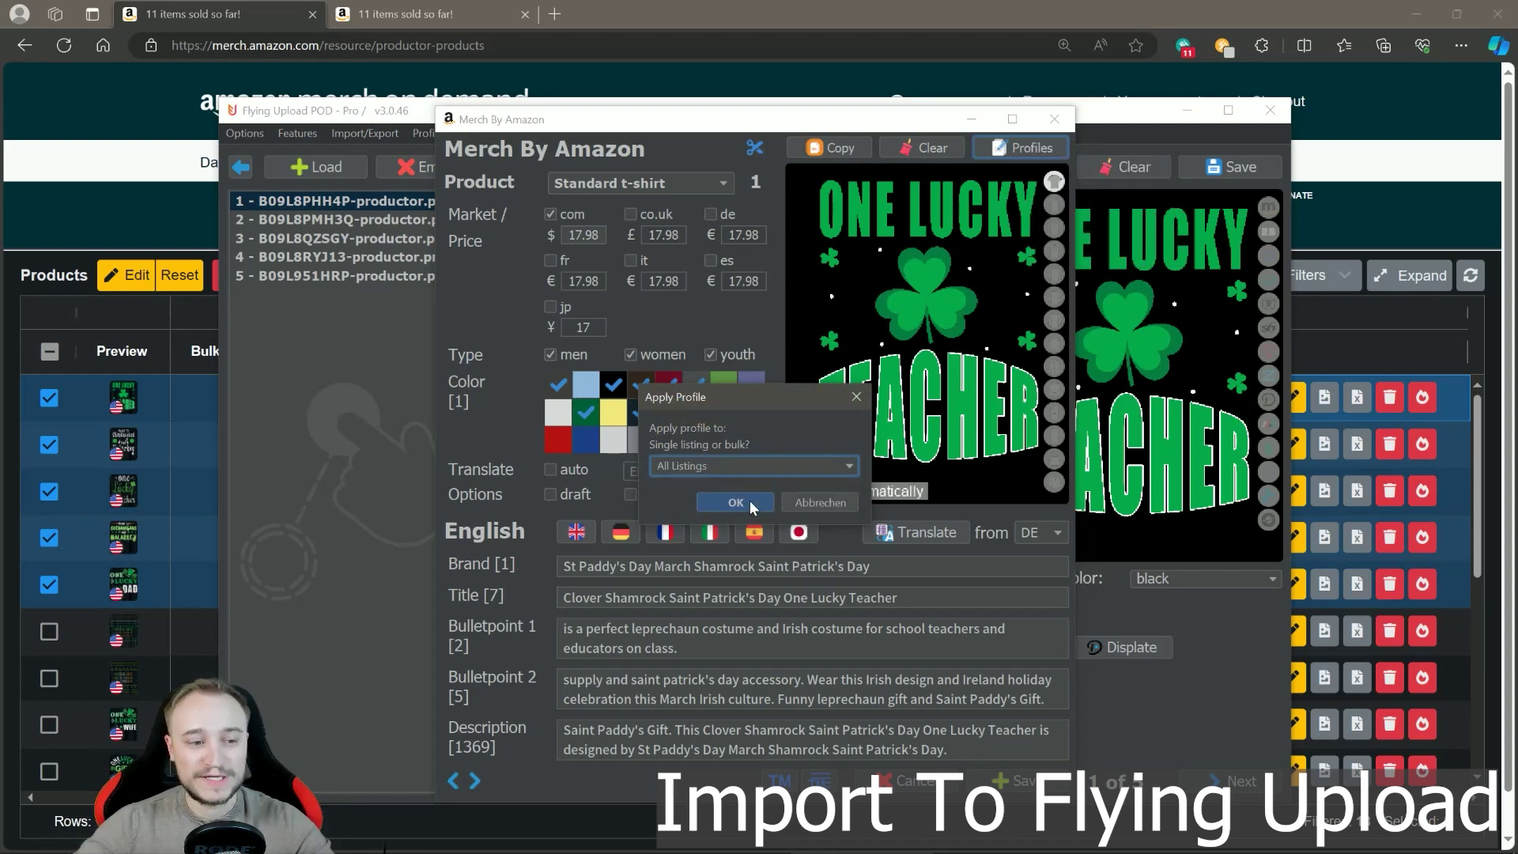
left_click(736, 503)
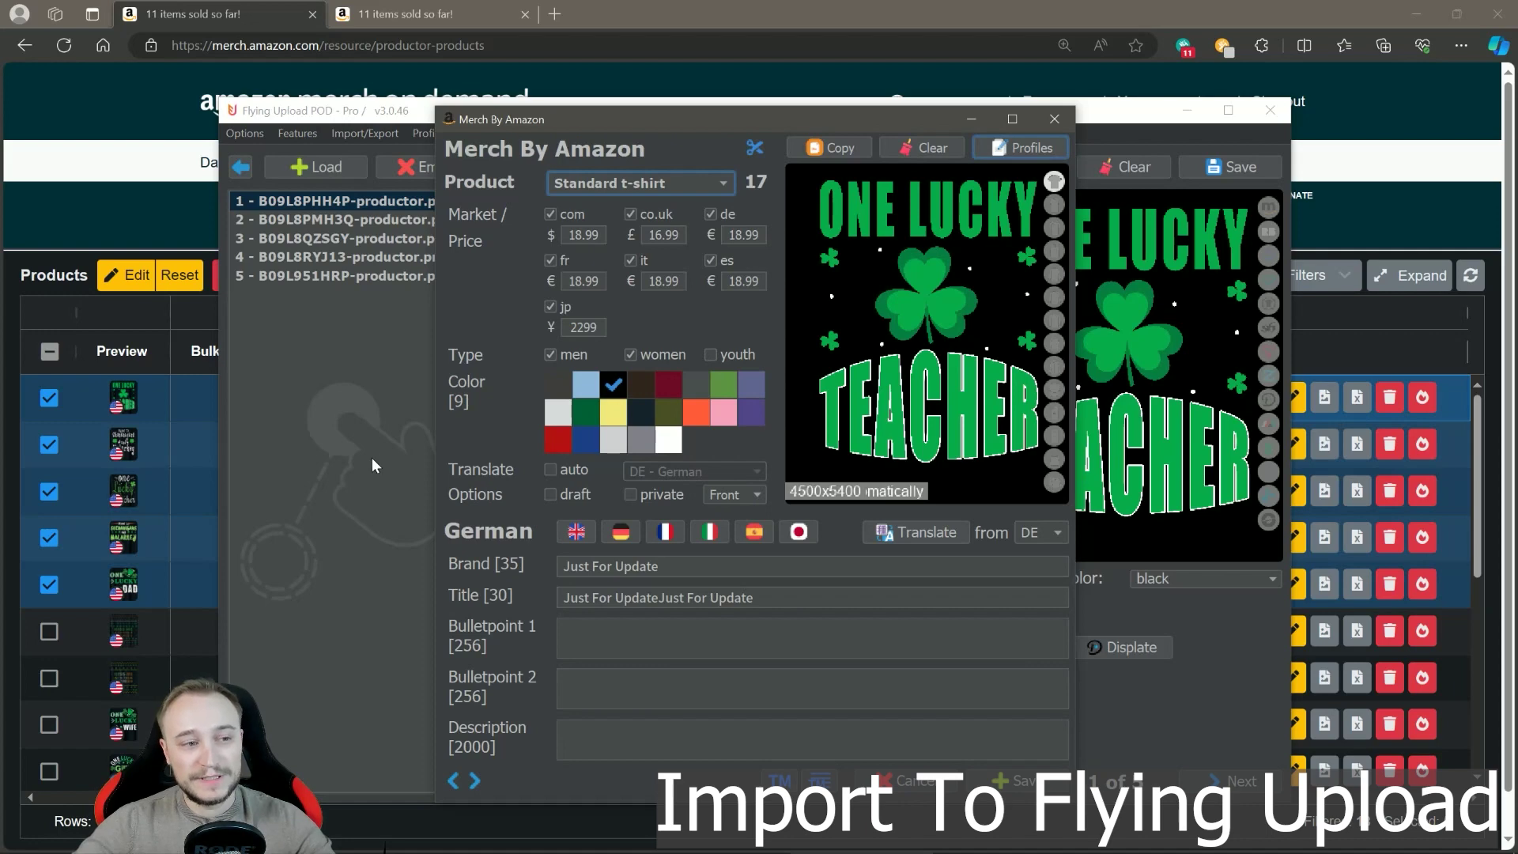
- Review the Sweatshirt, PopSockets grip and Standard t-shirt settings of the first design, preview the PopSockets grip in yellow, and save
left_click(705, 183)
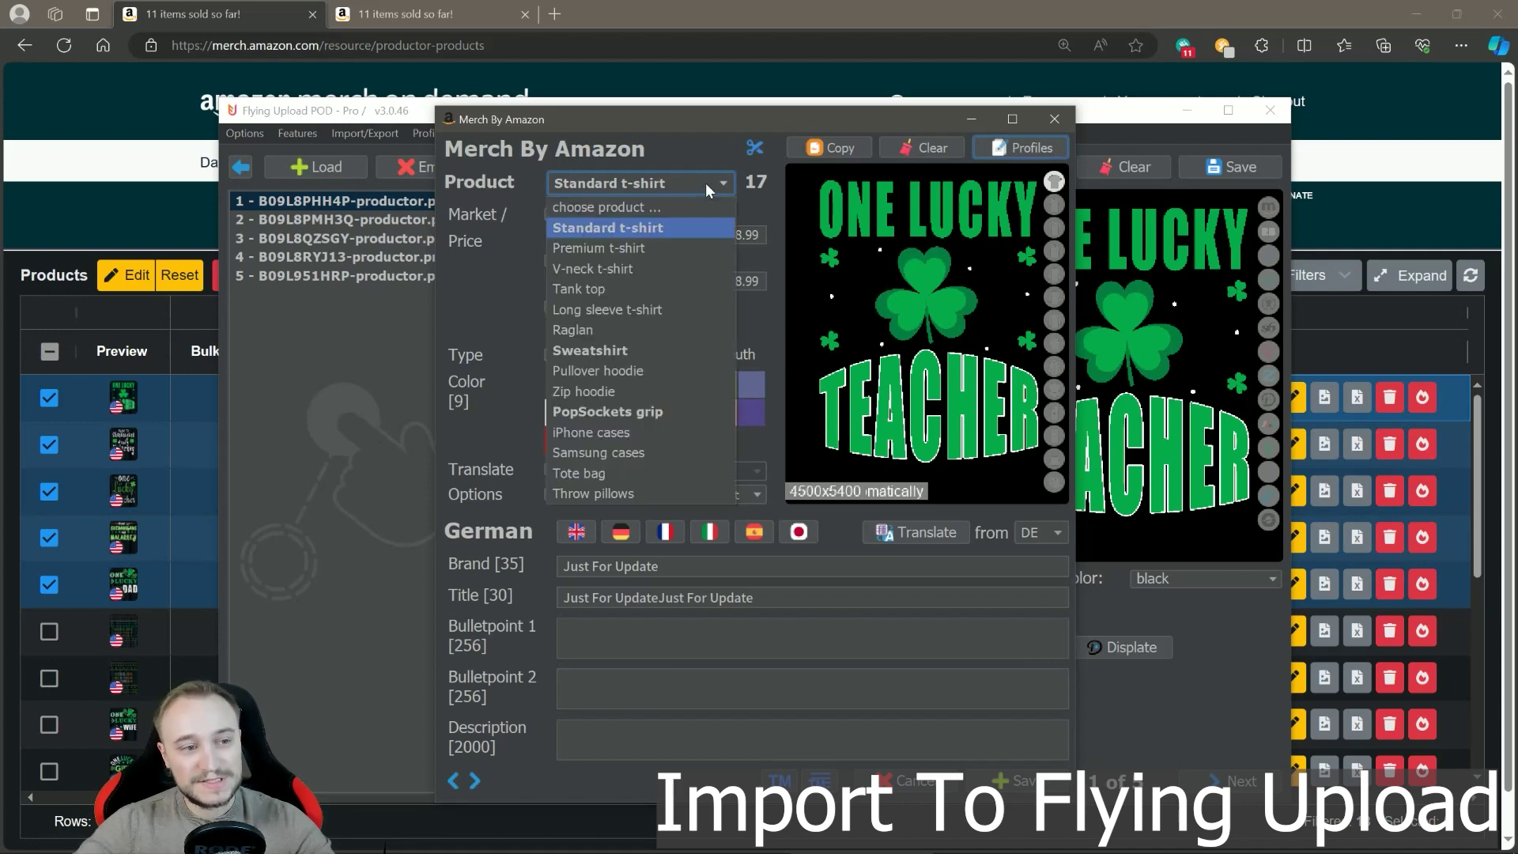
left_click(599, 349)
left_click(663, 188)
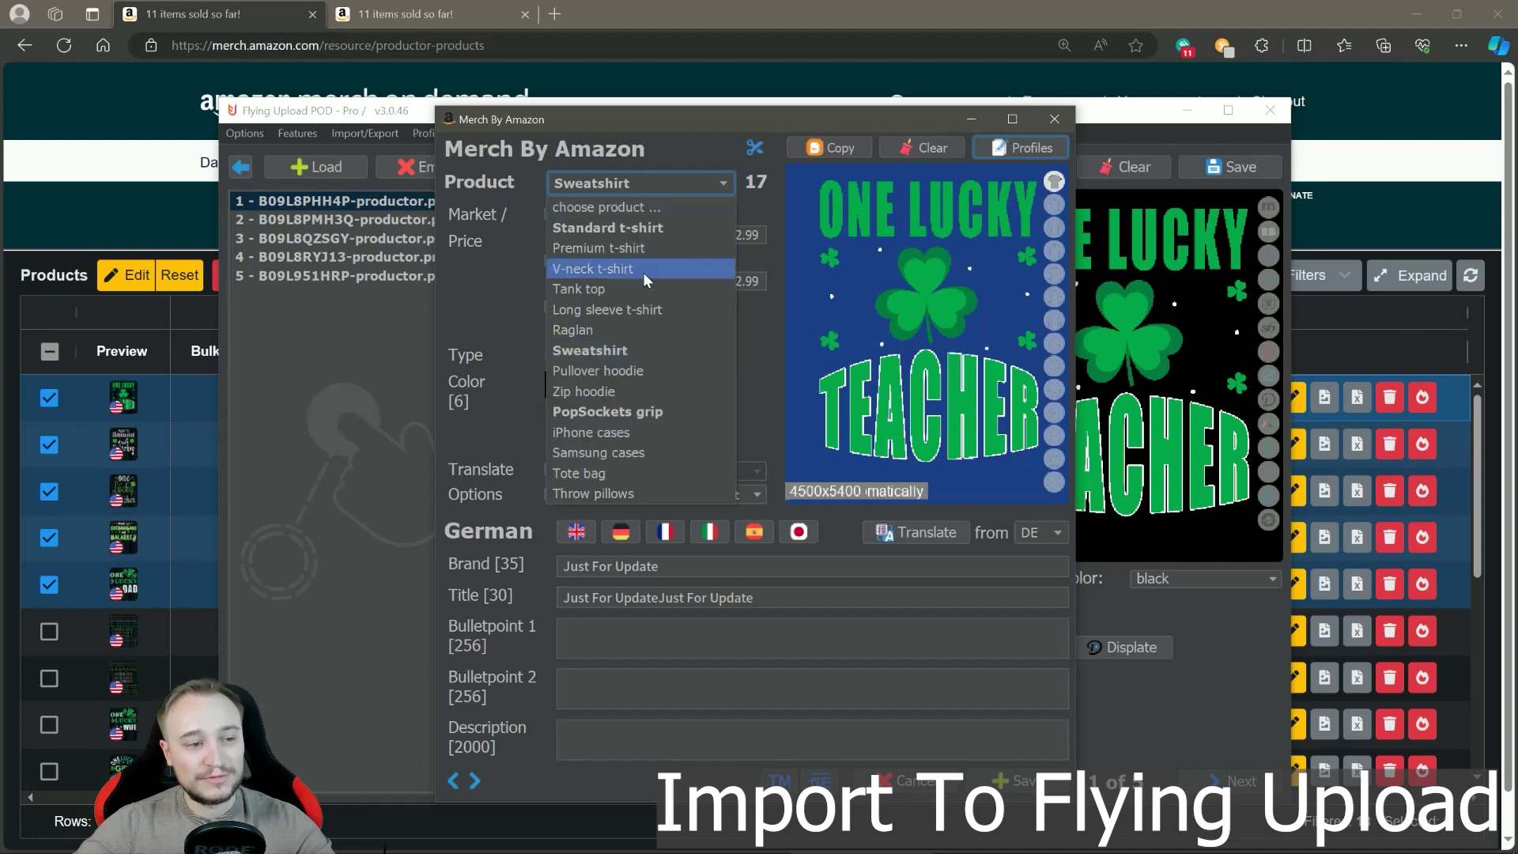
left_click(620, 408)
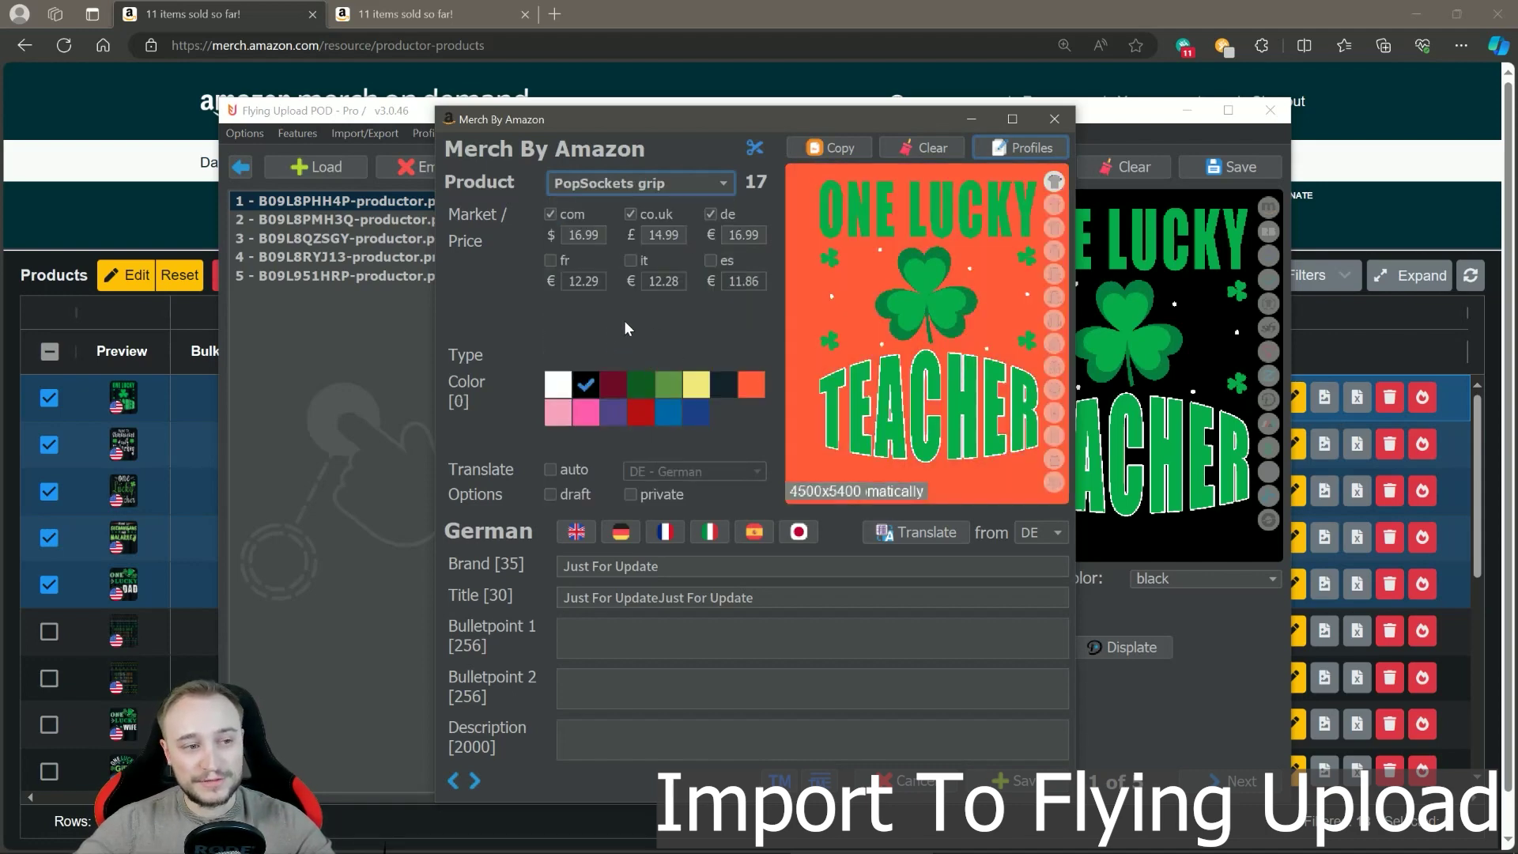
left_click(696, 384)
left_click(637, 182)
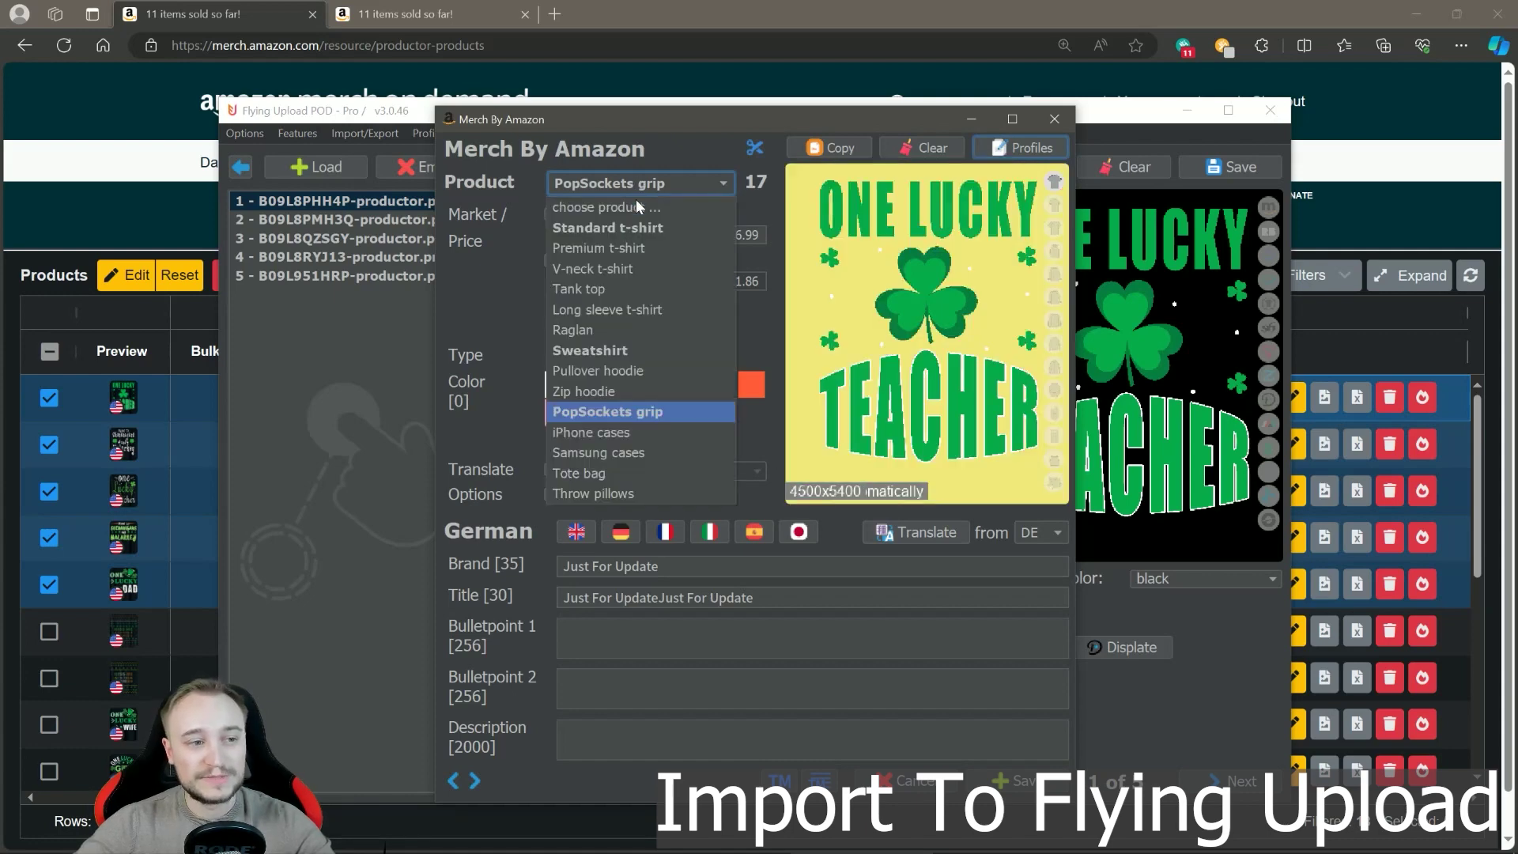
left_click(633, 228)
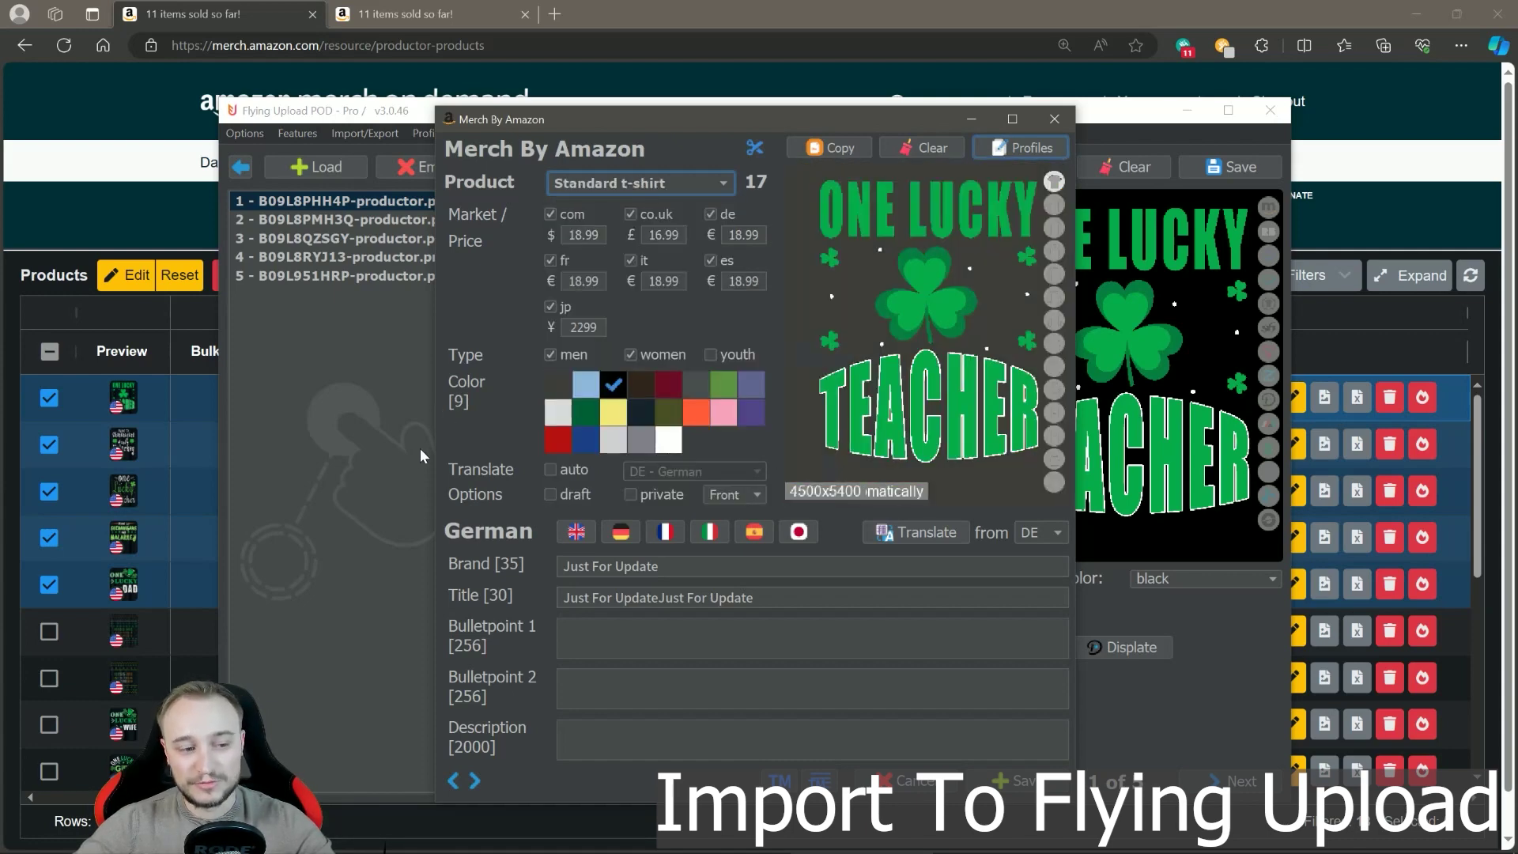
left_click(1022, 787)
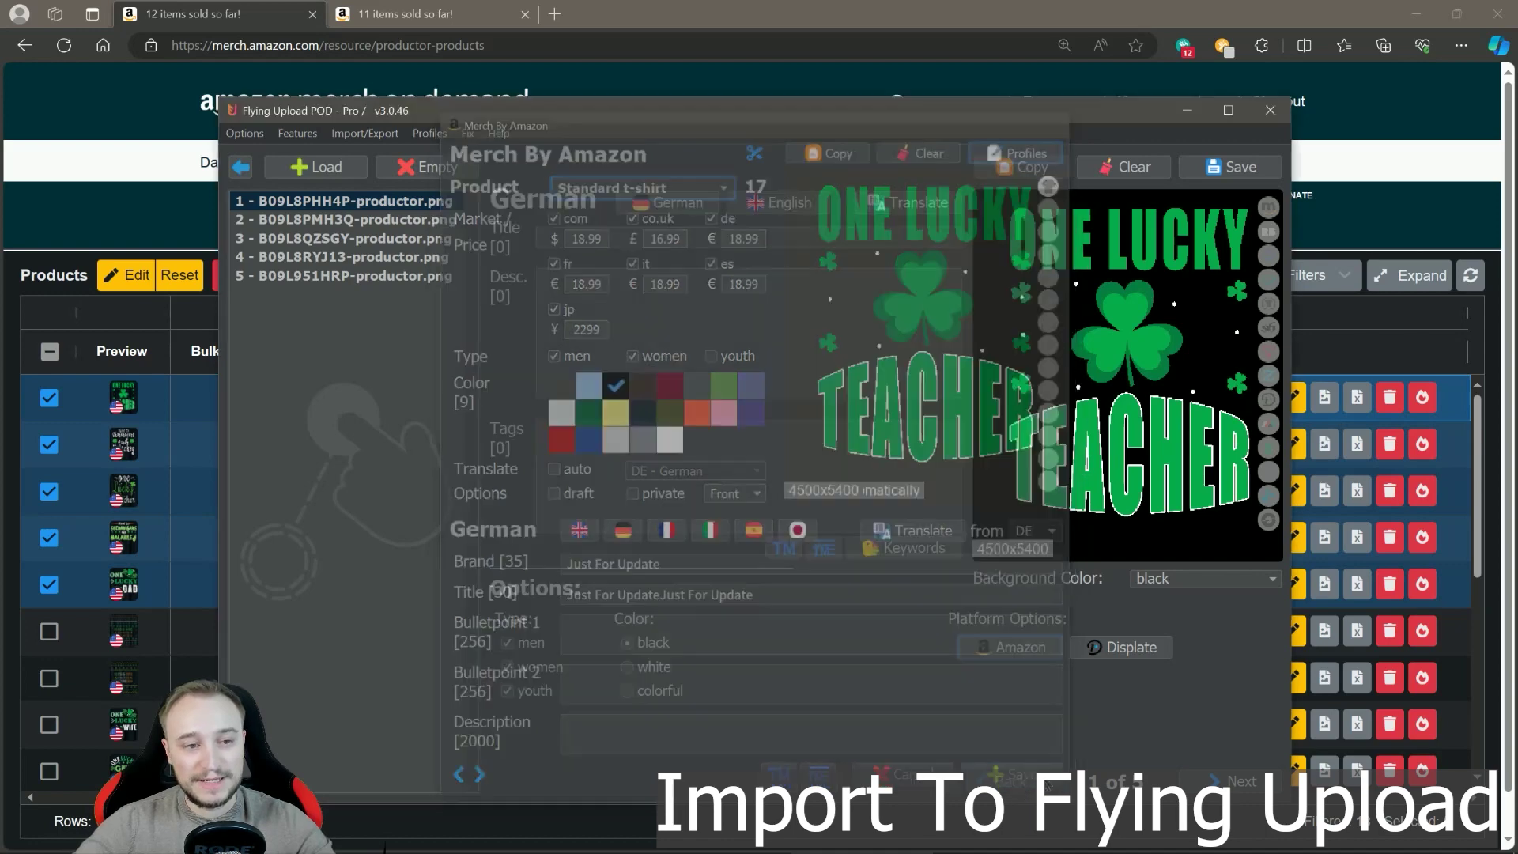
- Look through the remaining imported designs and check the Amazon settings of B09L951HRP-productor.png
left_click(376, 219)
left_click(381, 237)
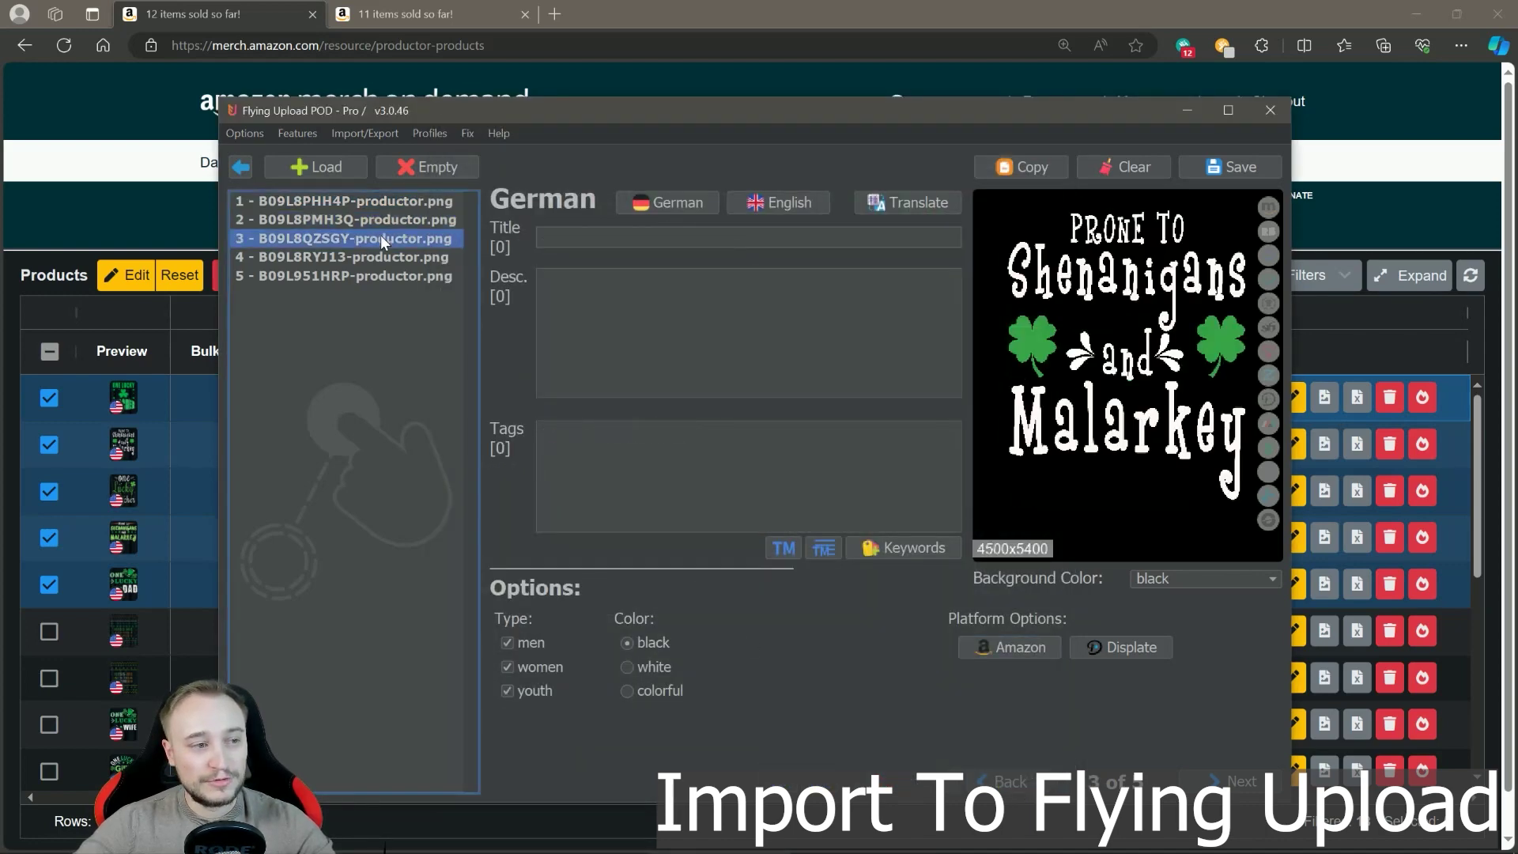
left_click(386, 257)
left_click(391, 276)
left_click(1016, 647)
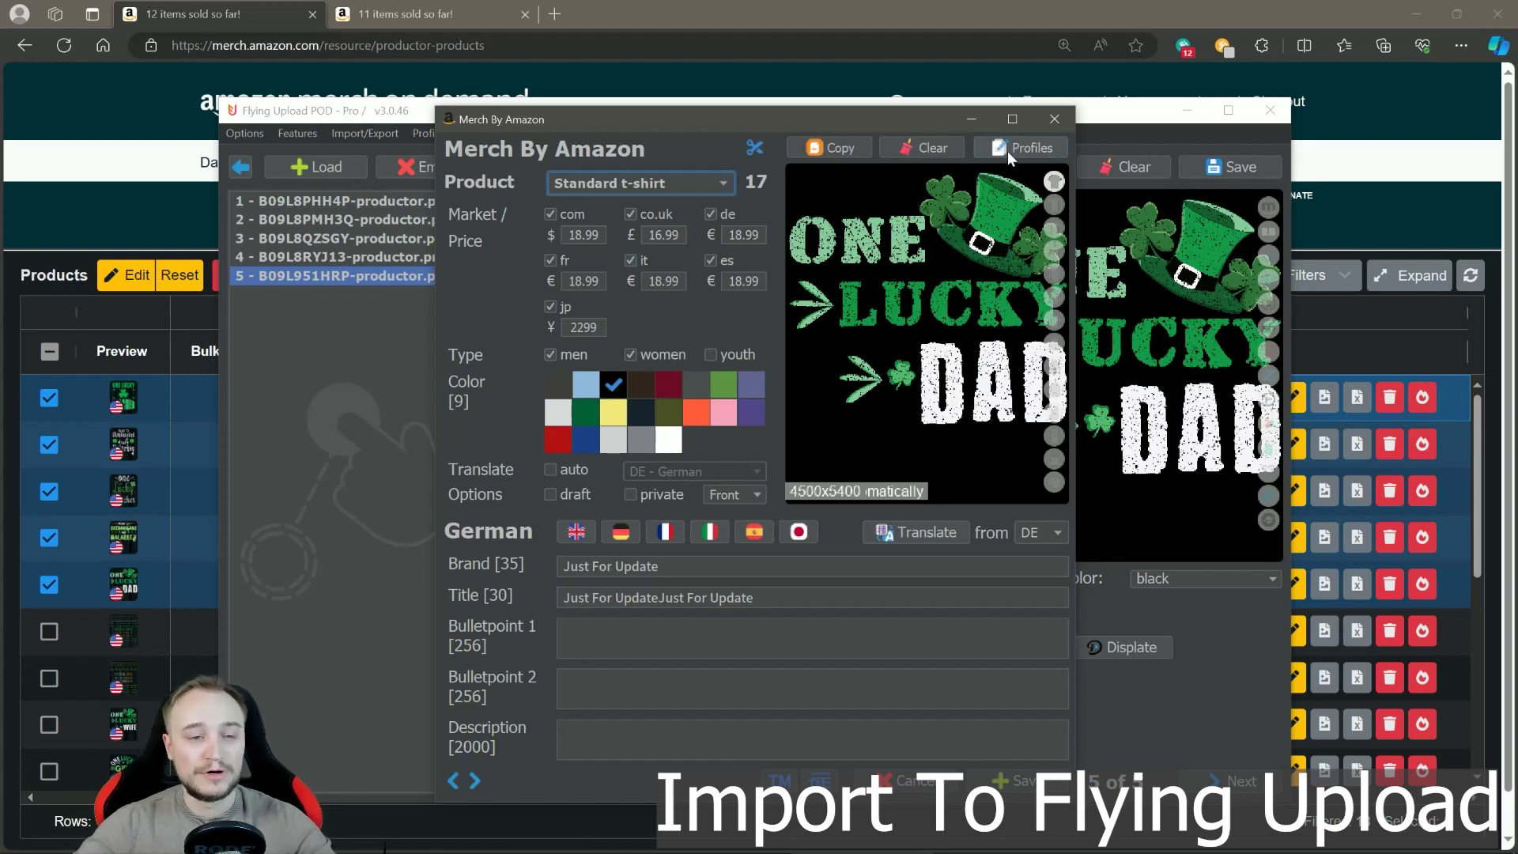
left_click(1053, 122)
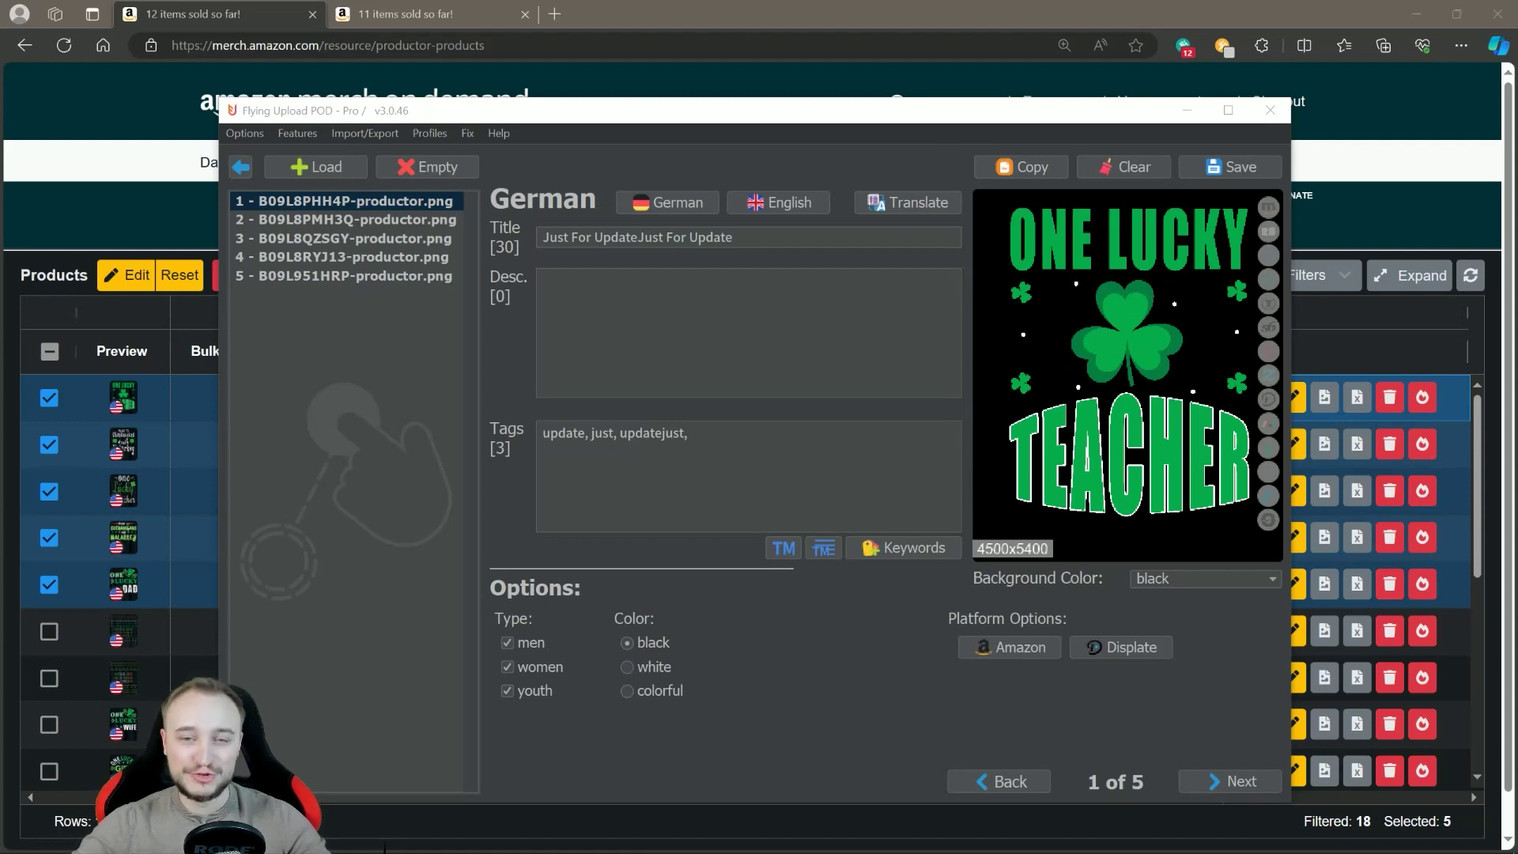
- Configure the Amazon Merch template settings to skip Listing Text during upload and save them
left_click(245, 134)
left_click(268, 192)
left_click(655, 215)
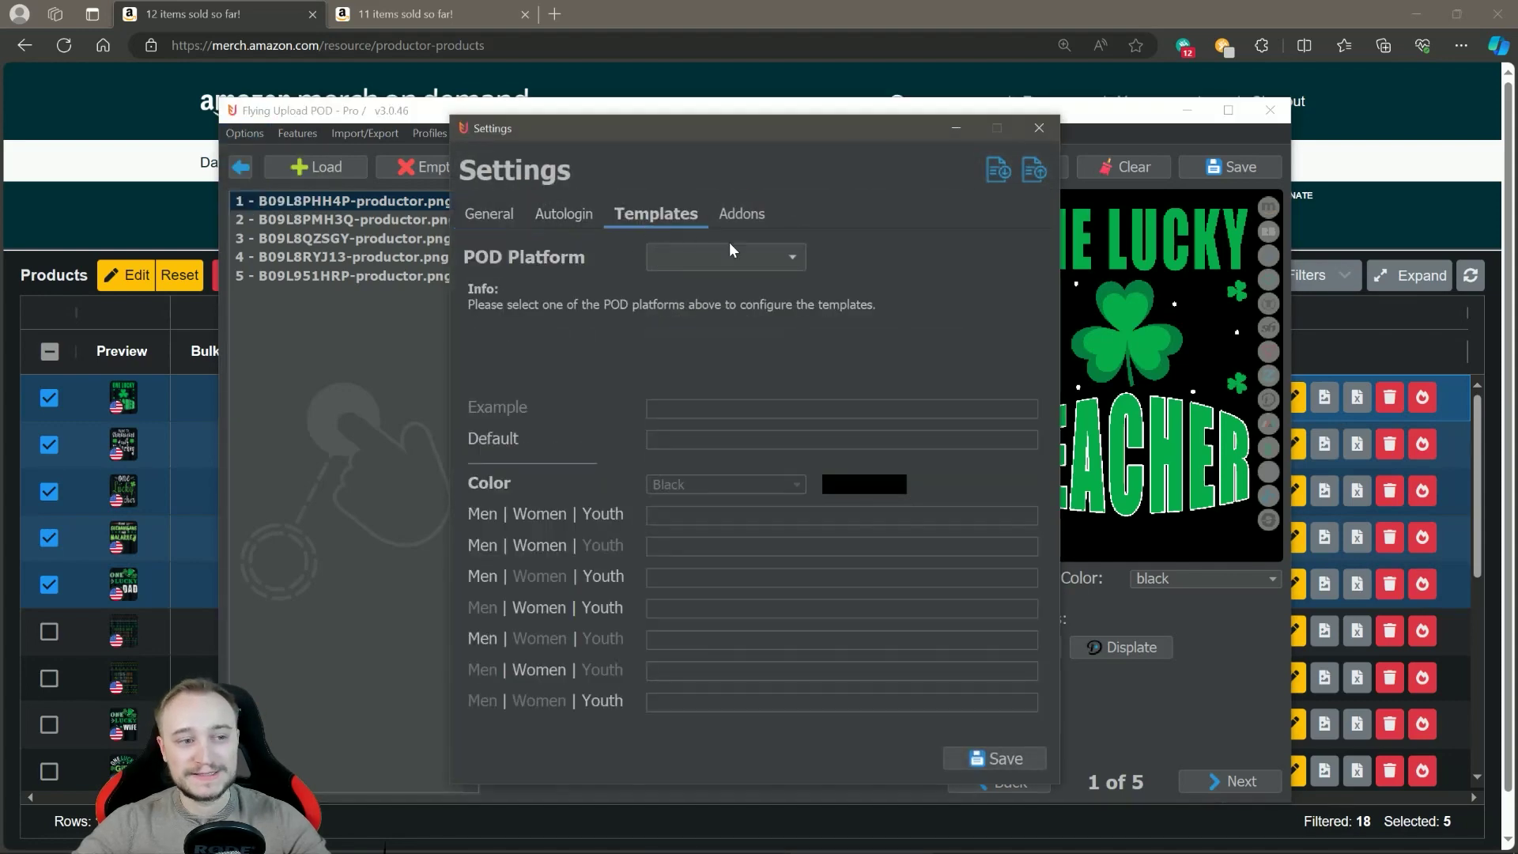
left_click(729, 251)
left_click(743, 286)
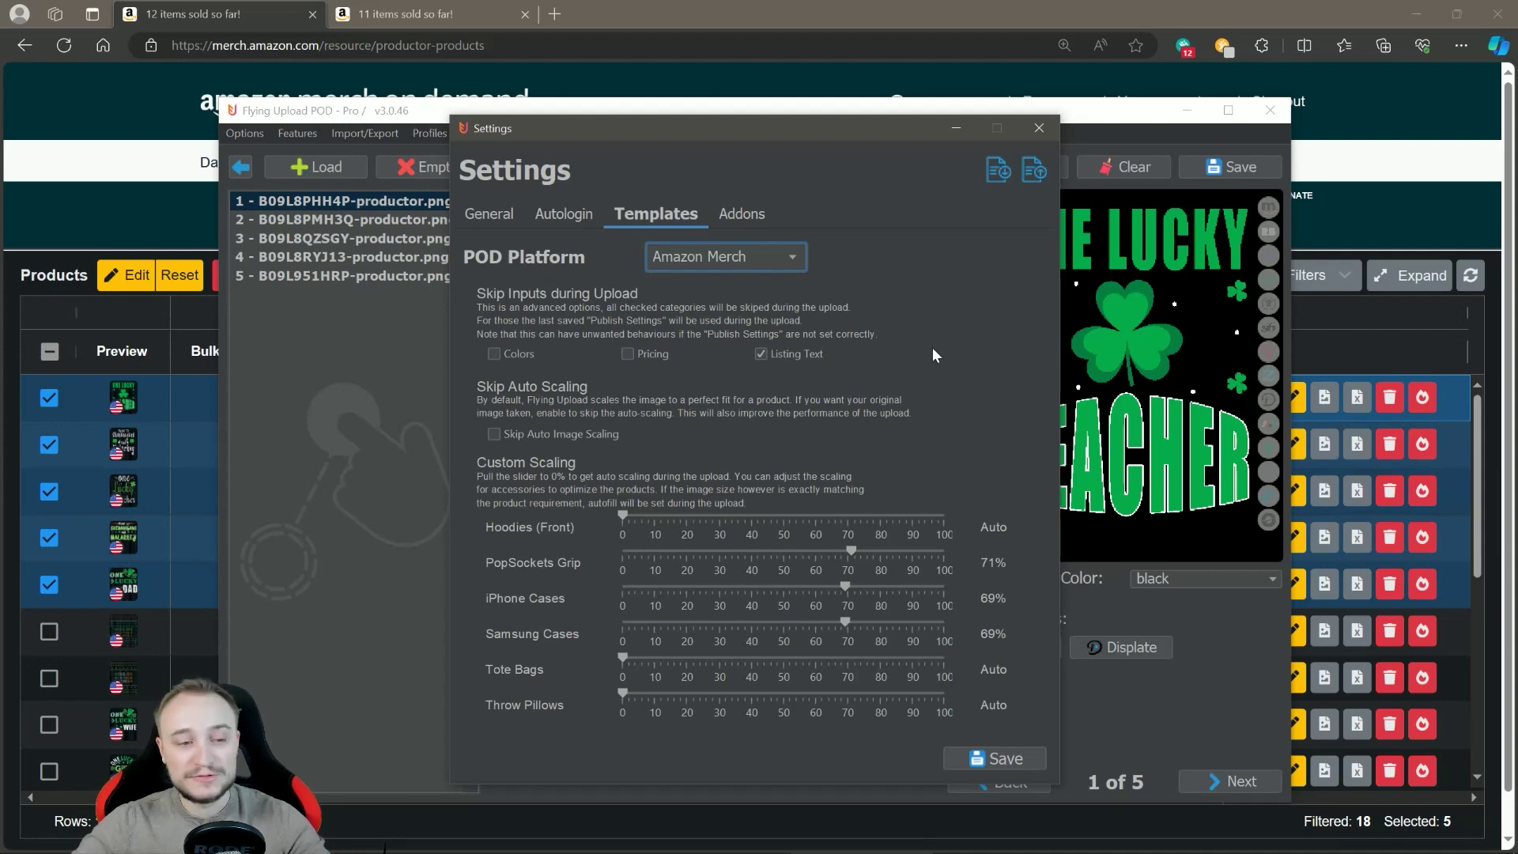
left_click(761, 354)
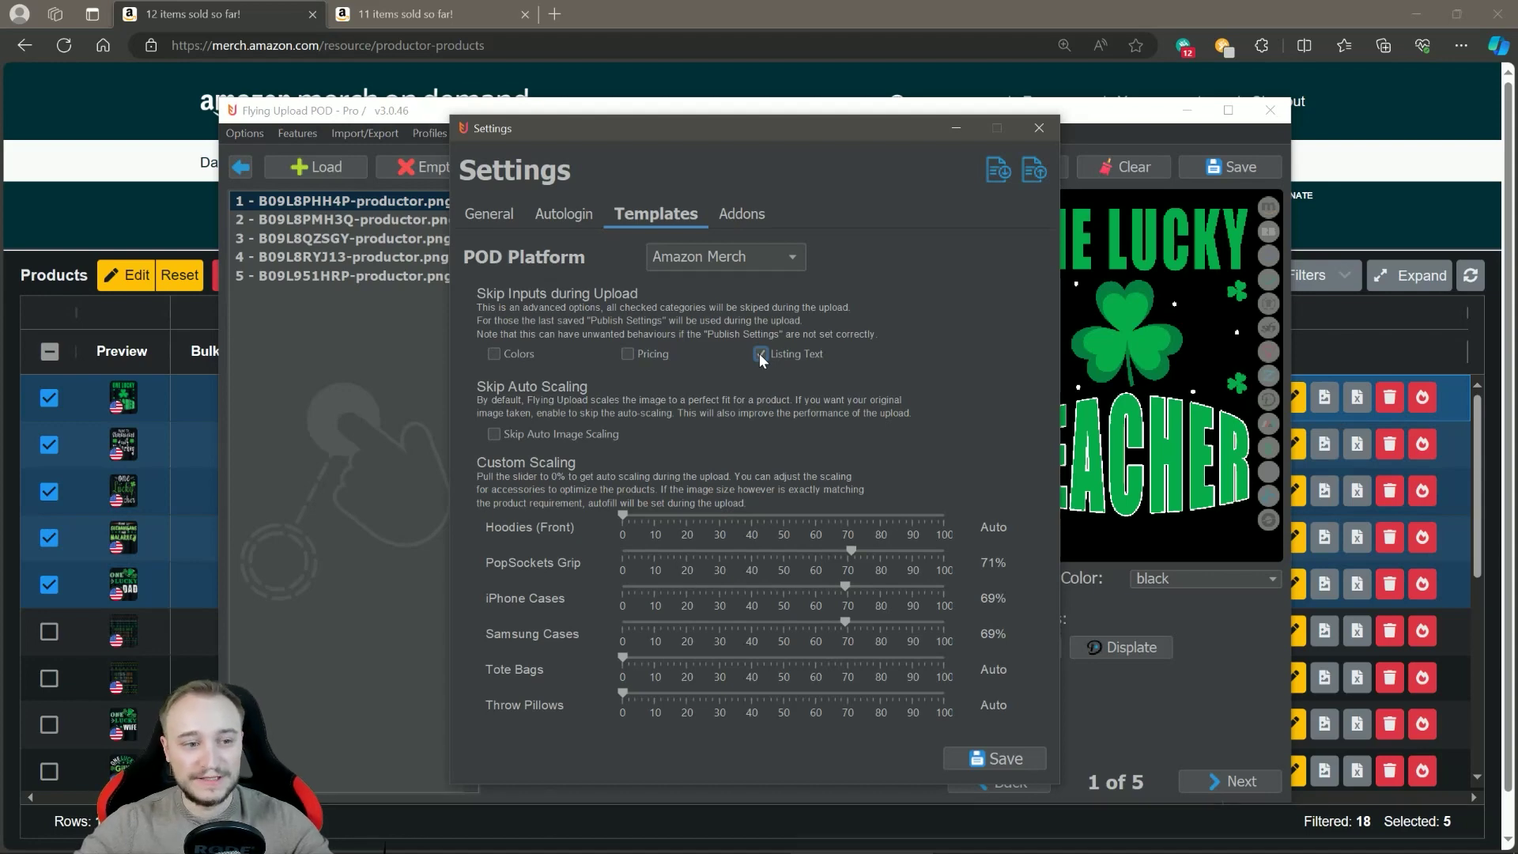
left_click(1015, 759)
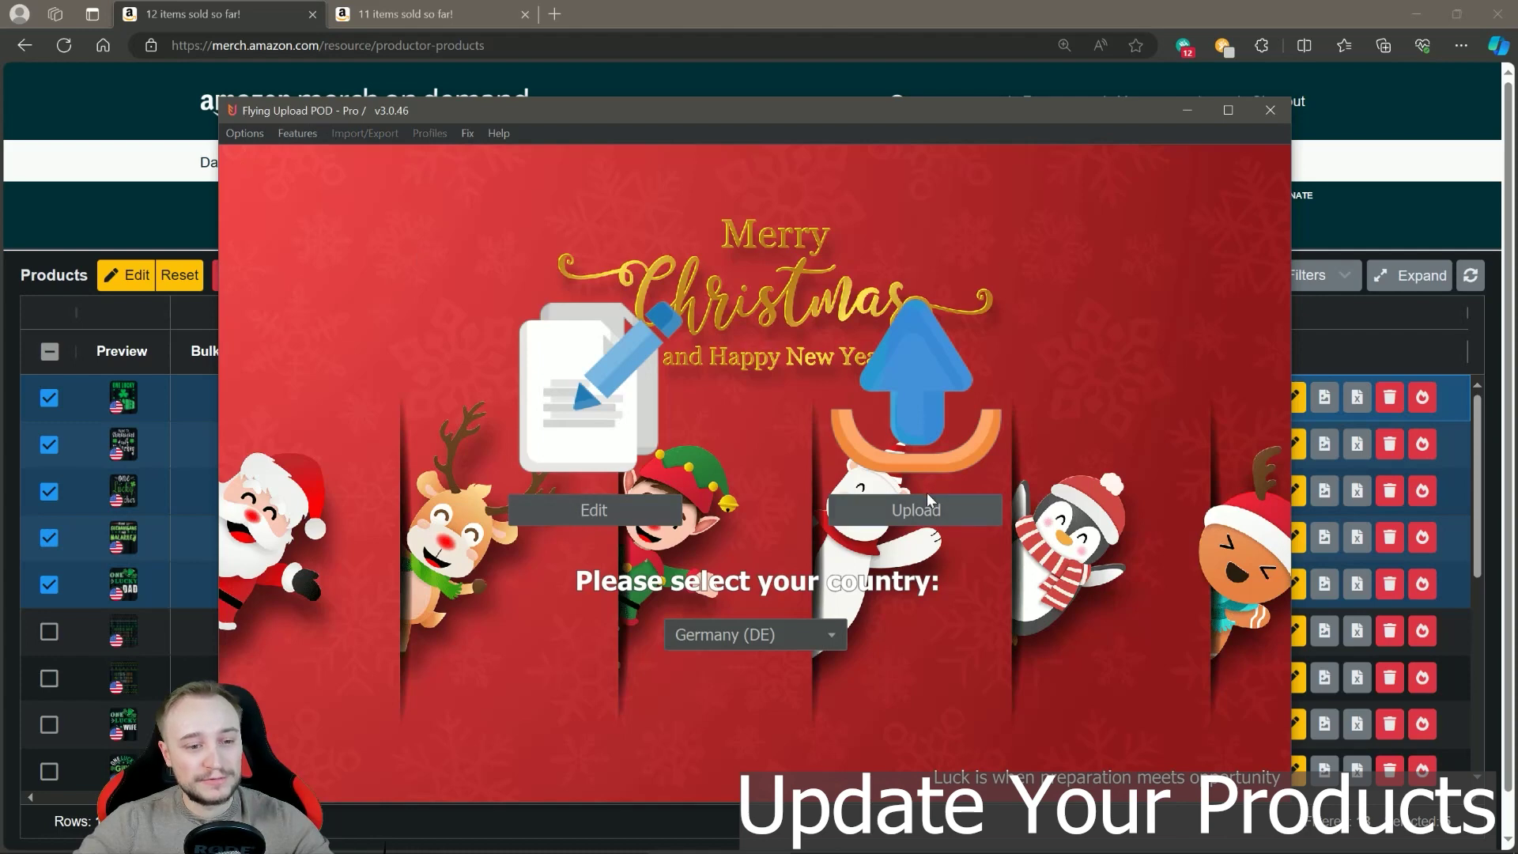
- Open the upload area and start the Amazon Merch upload of the five designs
left_click(926, 503)
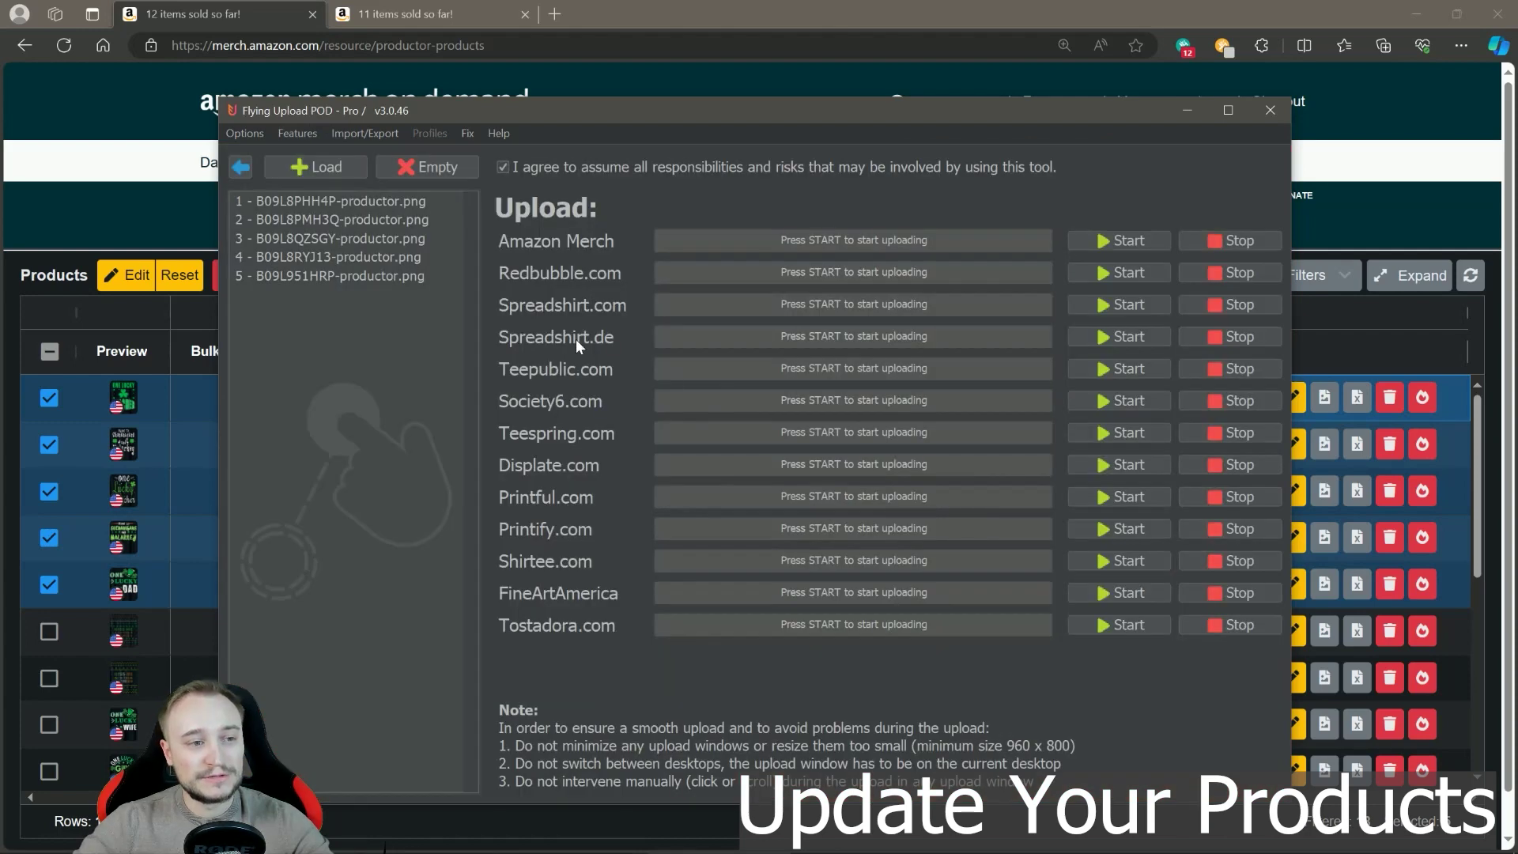
left_click(1094, 240)
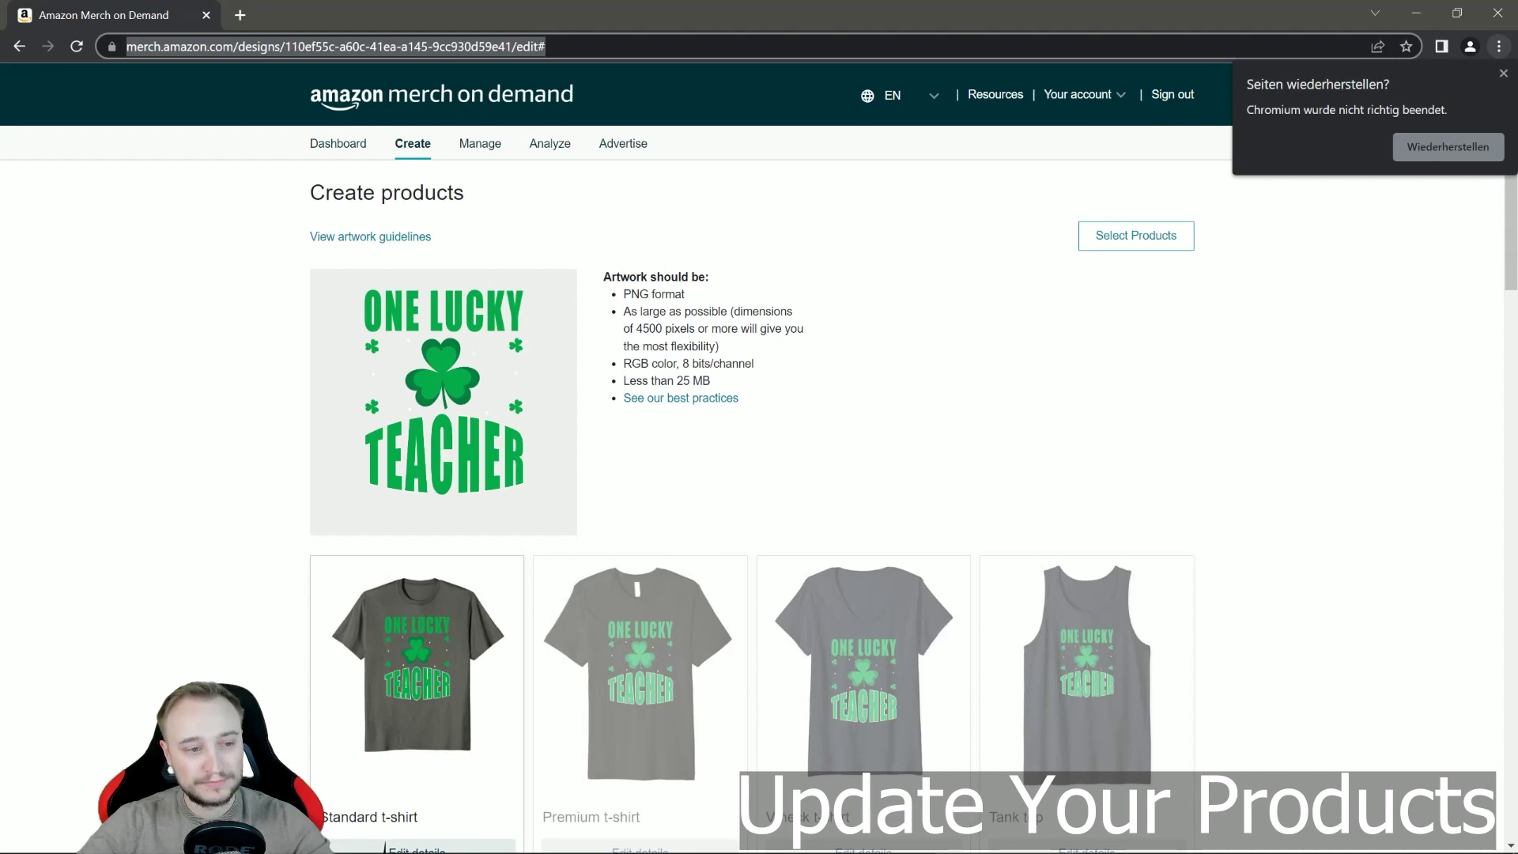
- Set the Standard t-shirt's suggested list price to 18.99 for .fr and .it
scroll(385, 847, "down", 6)
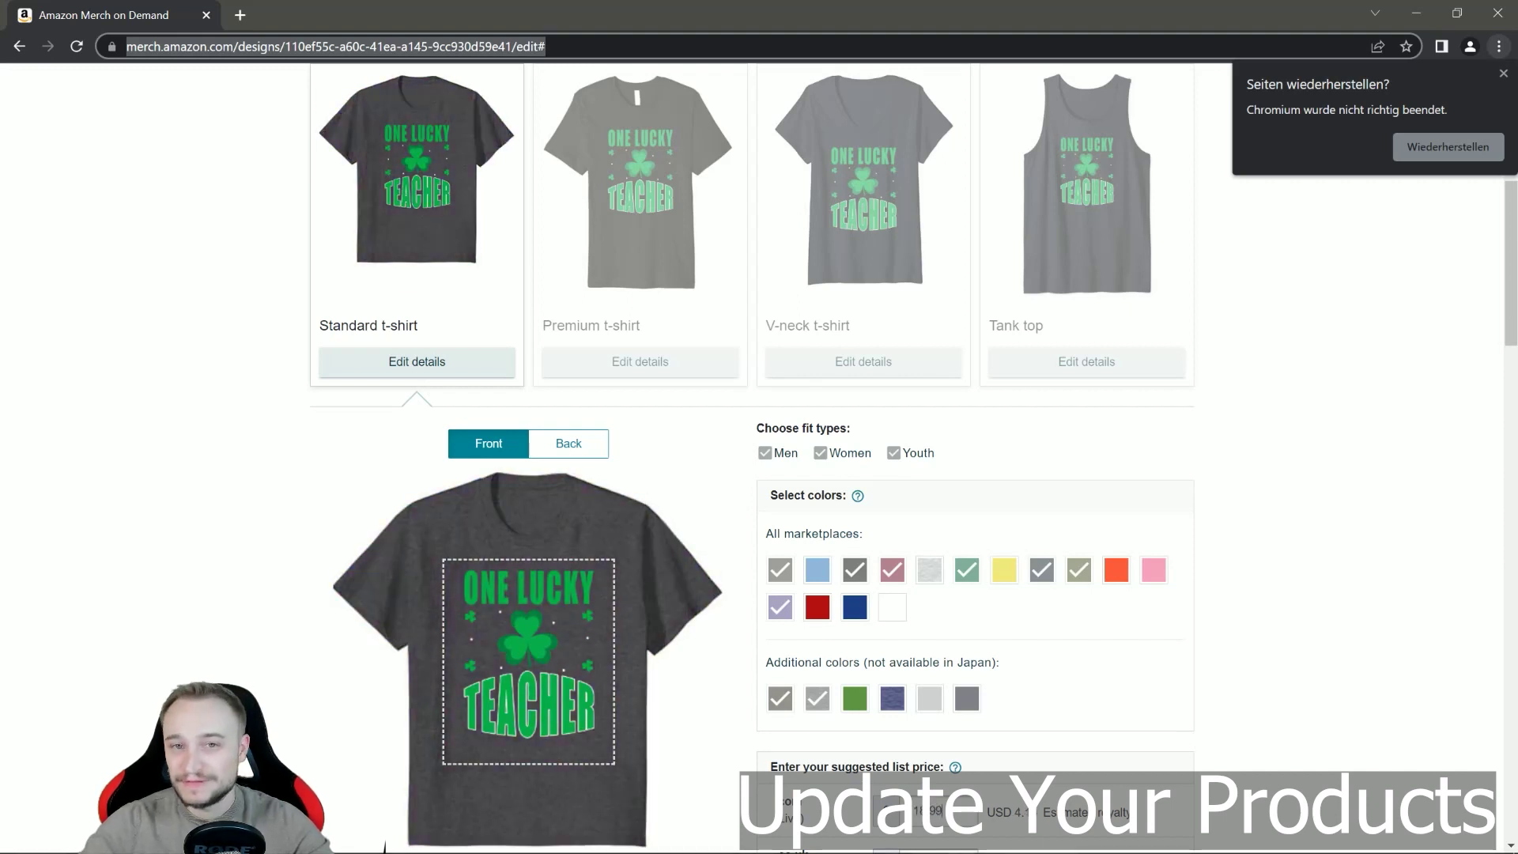
scroll(385, 844, "down", 5)
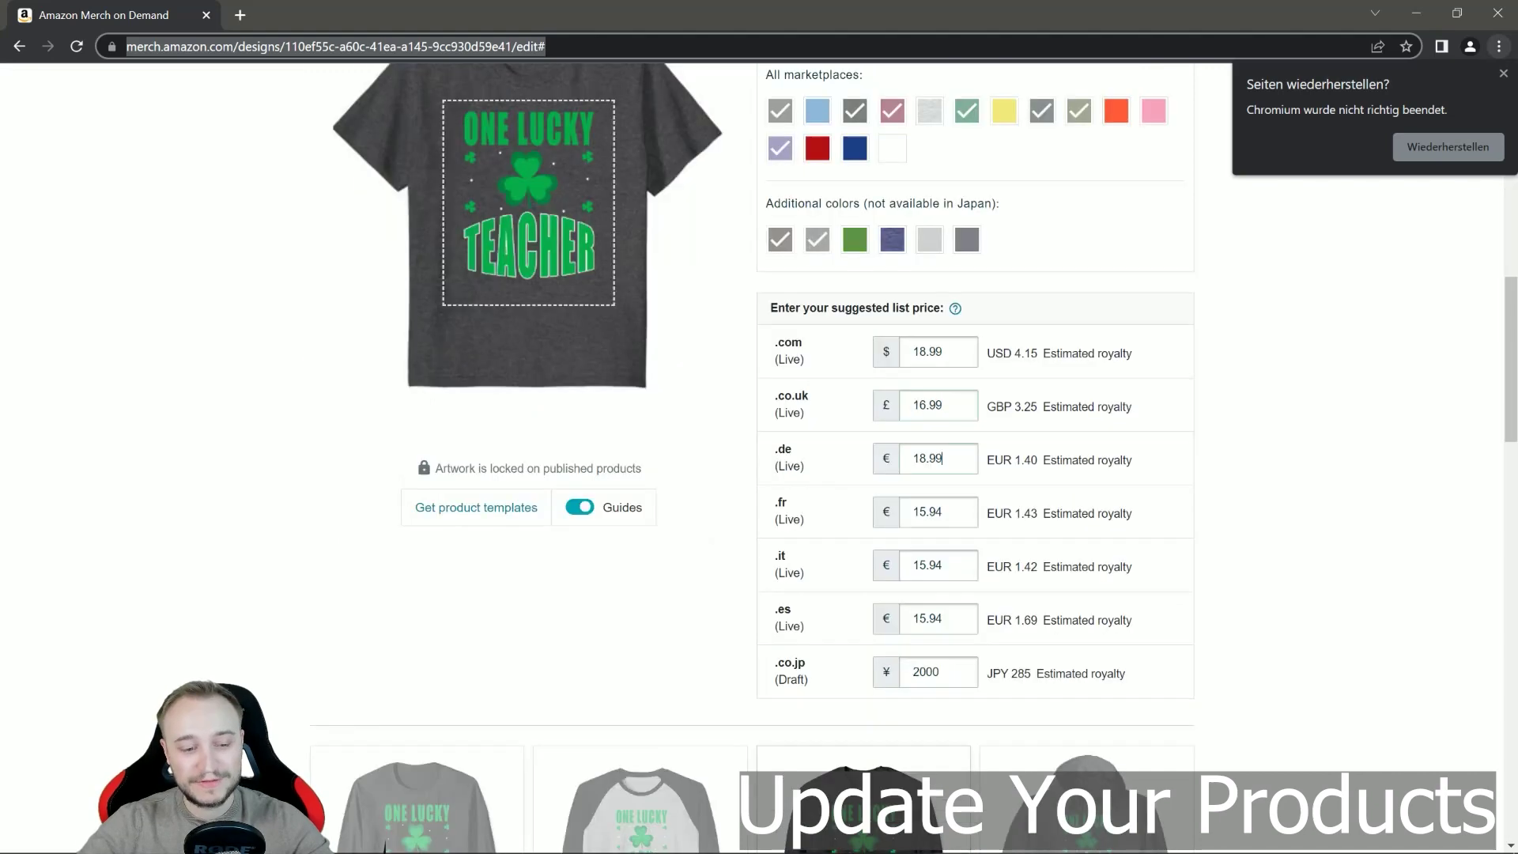
key("Tab")
key("BackSpace")
type("18.99")
key("Tab")
key("BackSpace")
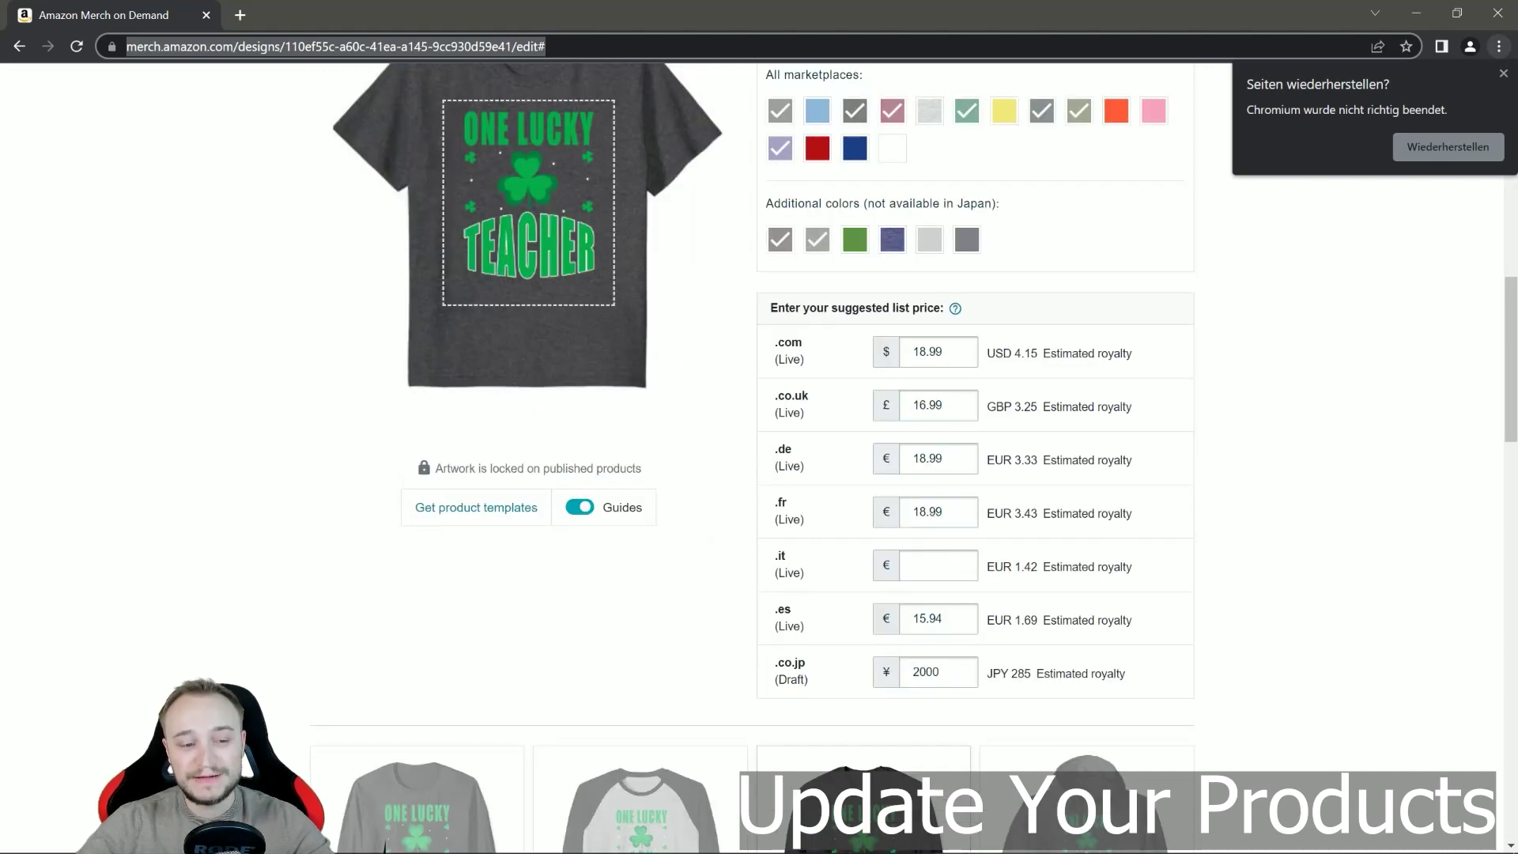
type("18.99")
- Set the Standard t-shirt's list price to 18.99 for .es and 2299.0 for .co.jp
key("Tab")
key("BackSpace")
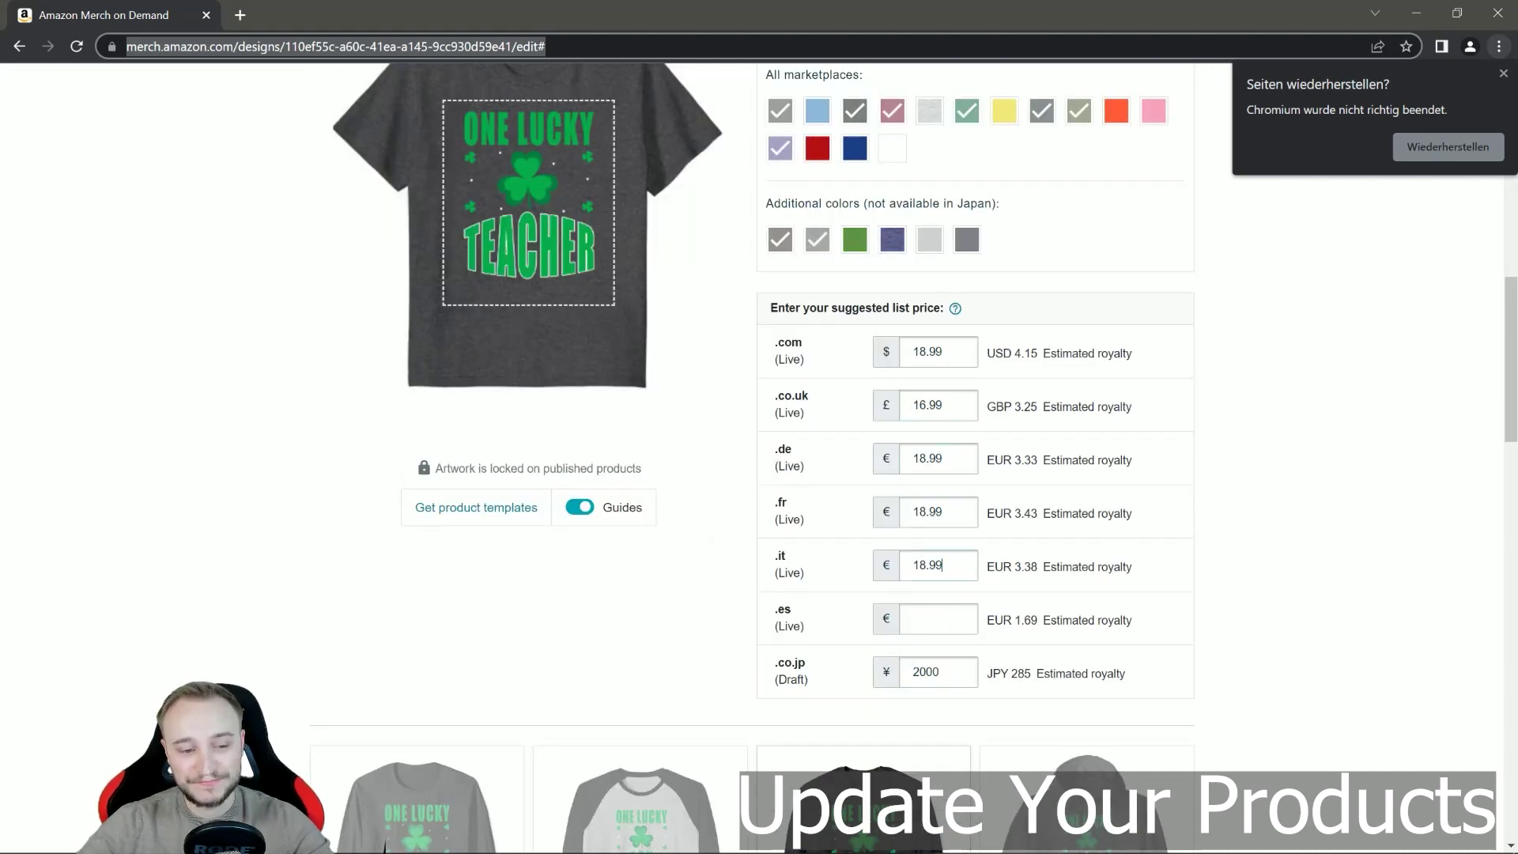
type("18.99")
key("Tab")
key("BackSpace")
type("2299.0")
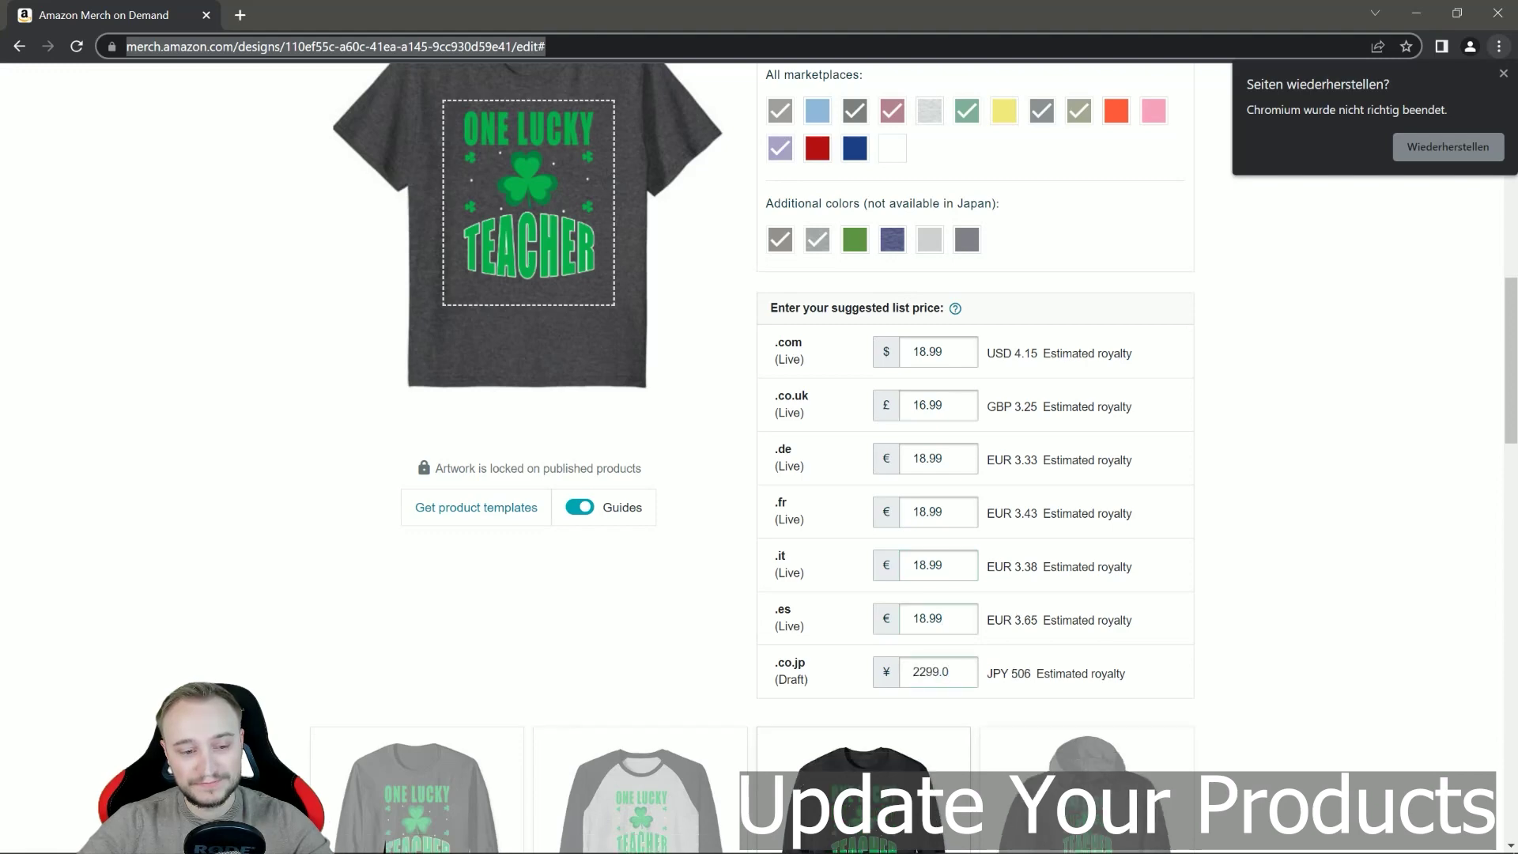
- Set the Sweatshirt's suggested list price to 32.99 for .com, .co.uk and .de
scroll(759, 458, "down", 9)
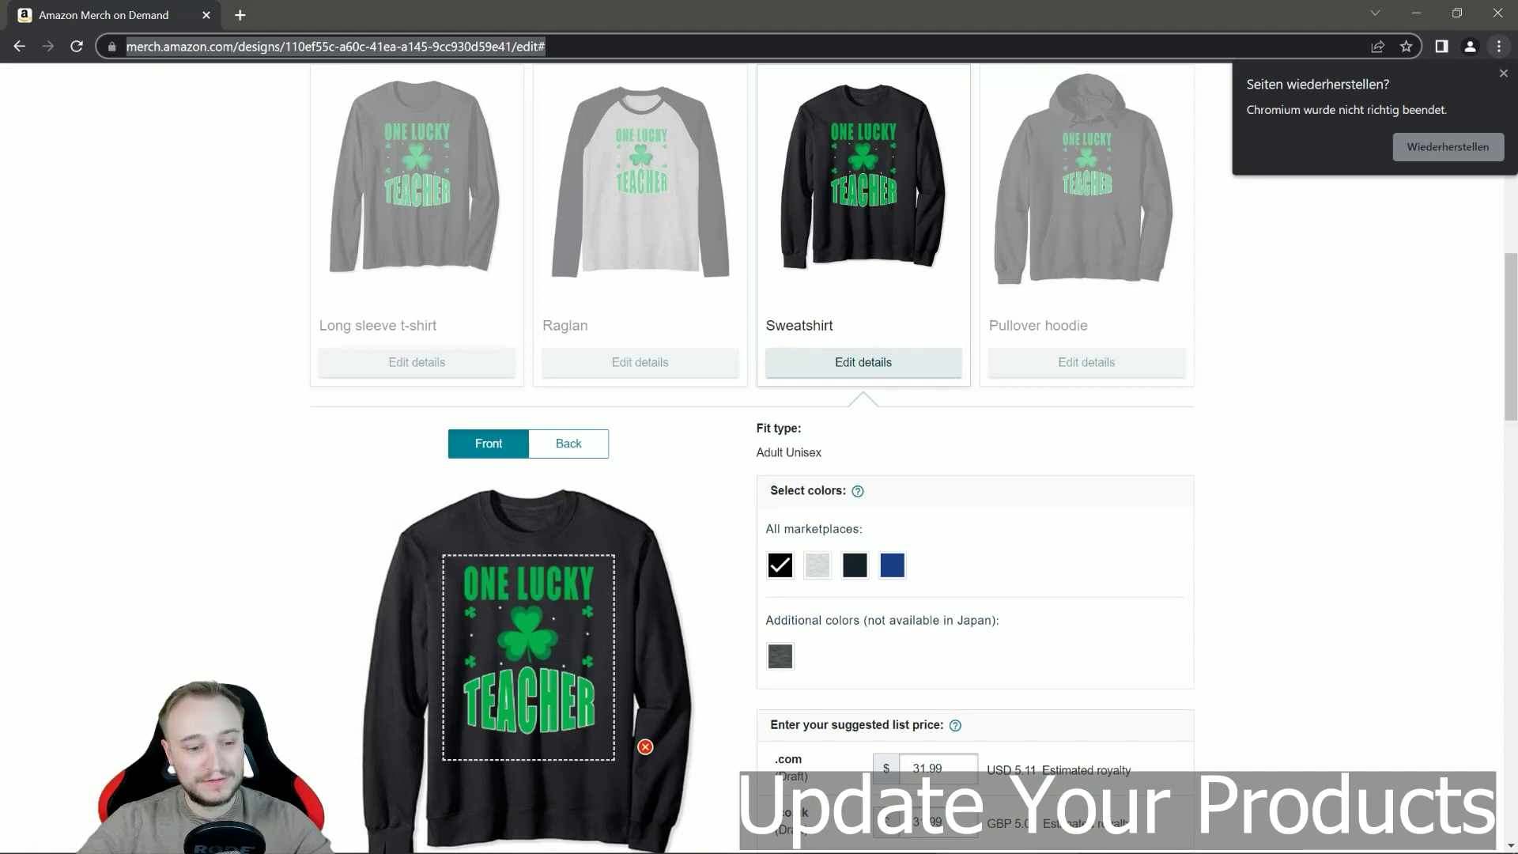
type("32.99")
key("Tab")
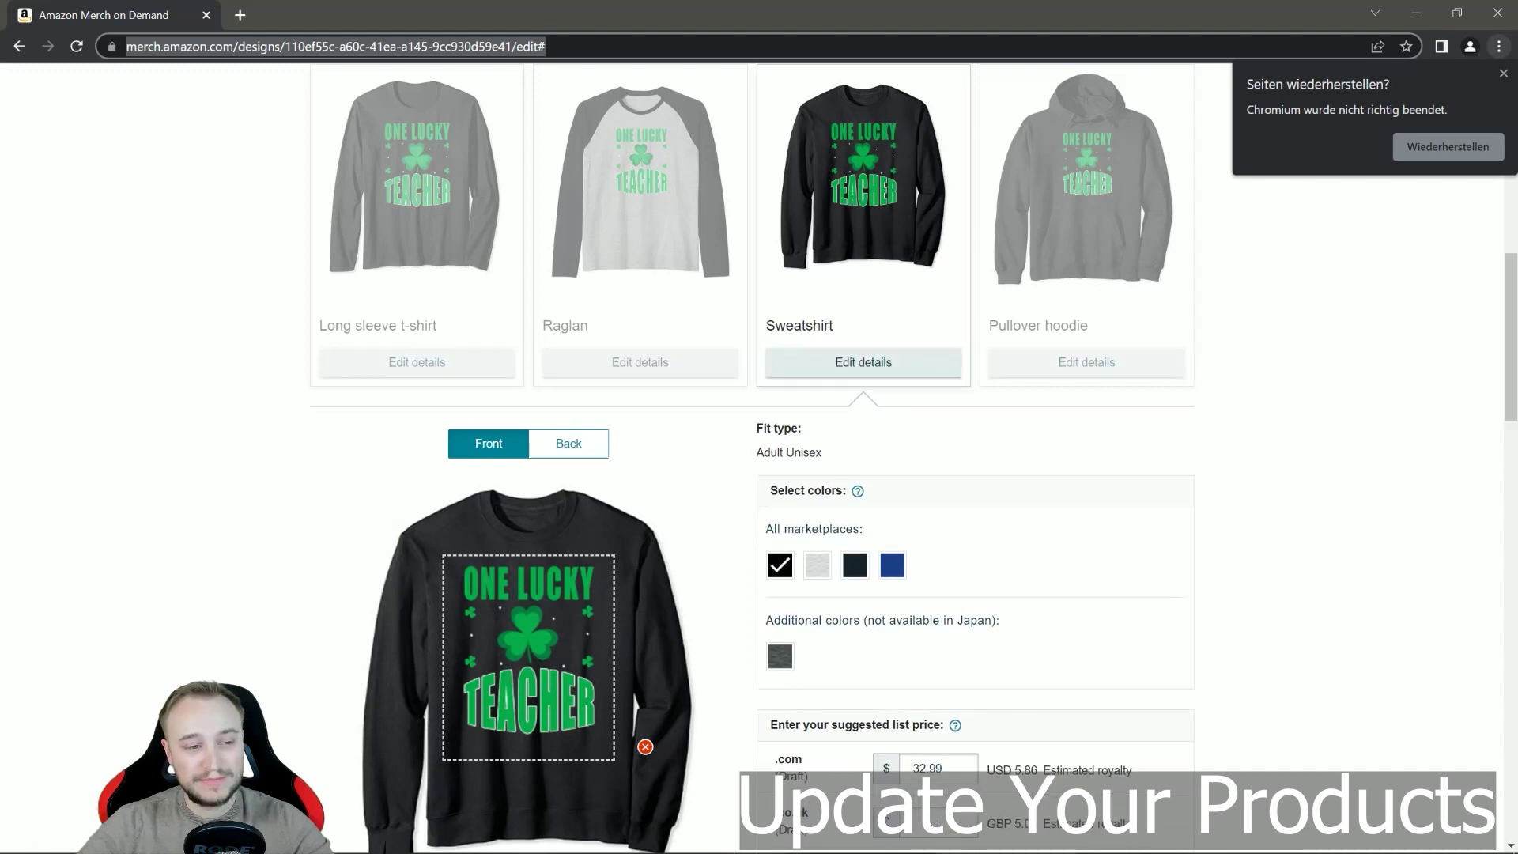
type("32.99")
key("Tab")
type("32.99")
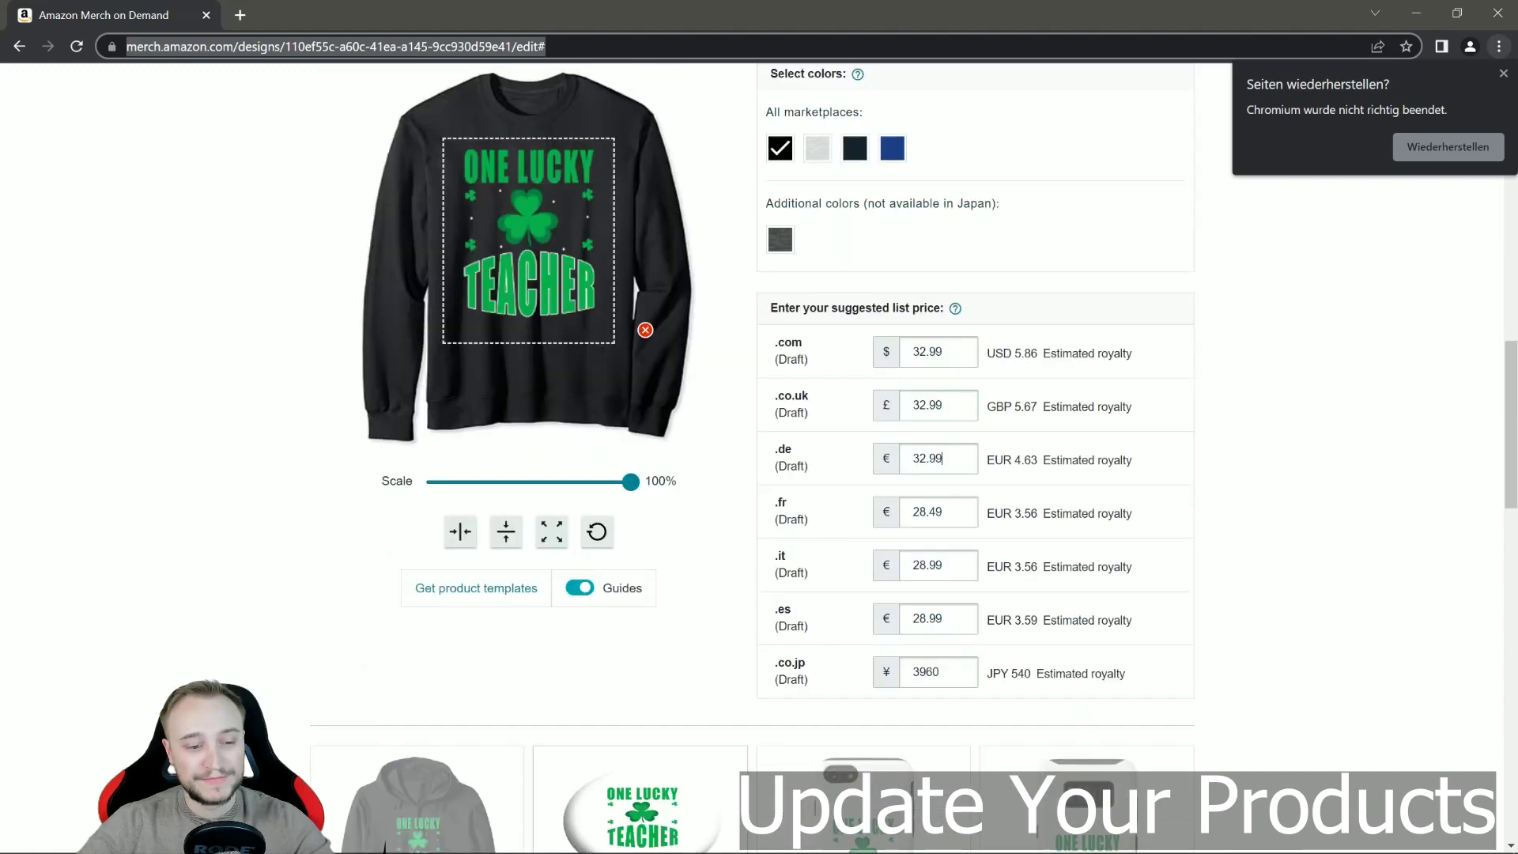
- Set the Sweatshirt's list price to 32.99 for .fr, .it and .es, and to 4299.0 for .co.jp
key("Tab")
key("BackSpace")
type("32.99")
key("Tab")
key("BackSpace")
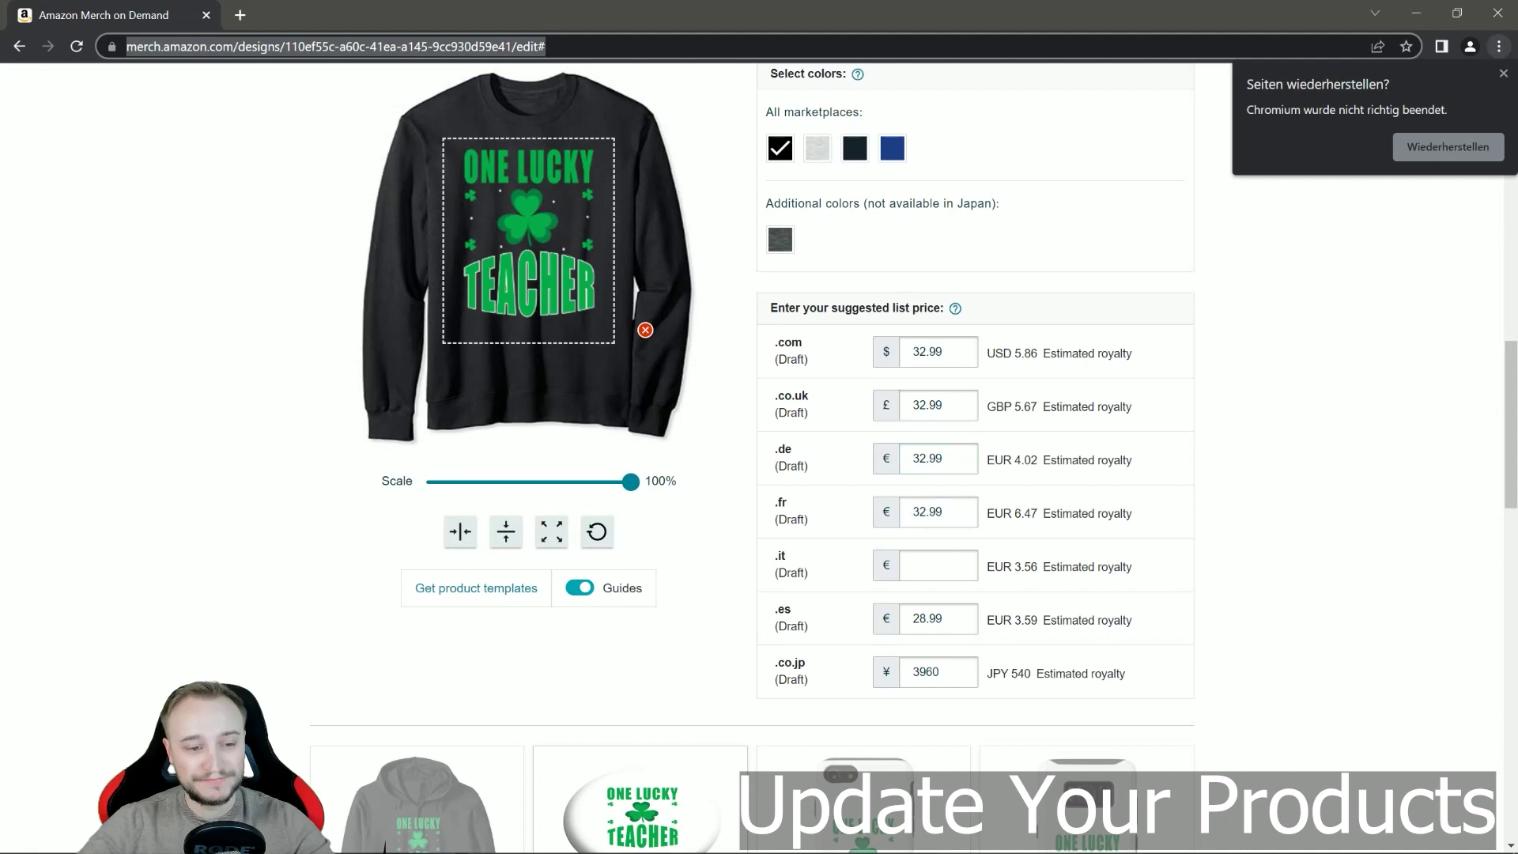
type("32.99")
type("32.99")
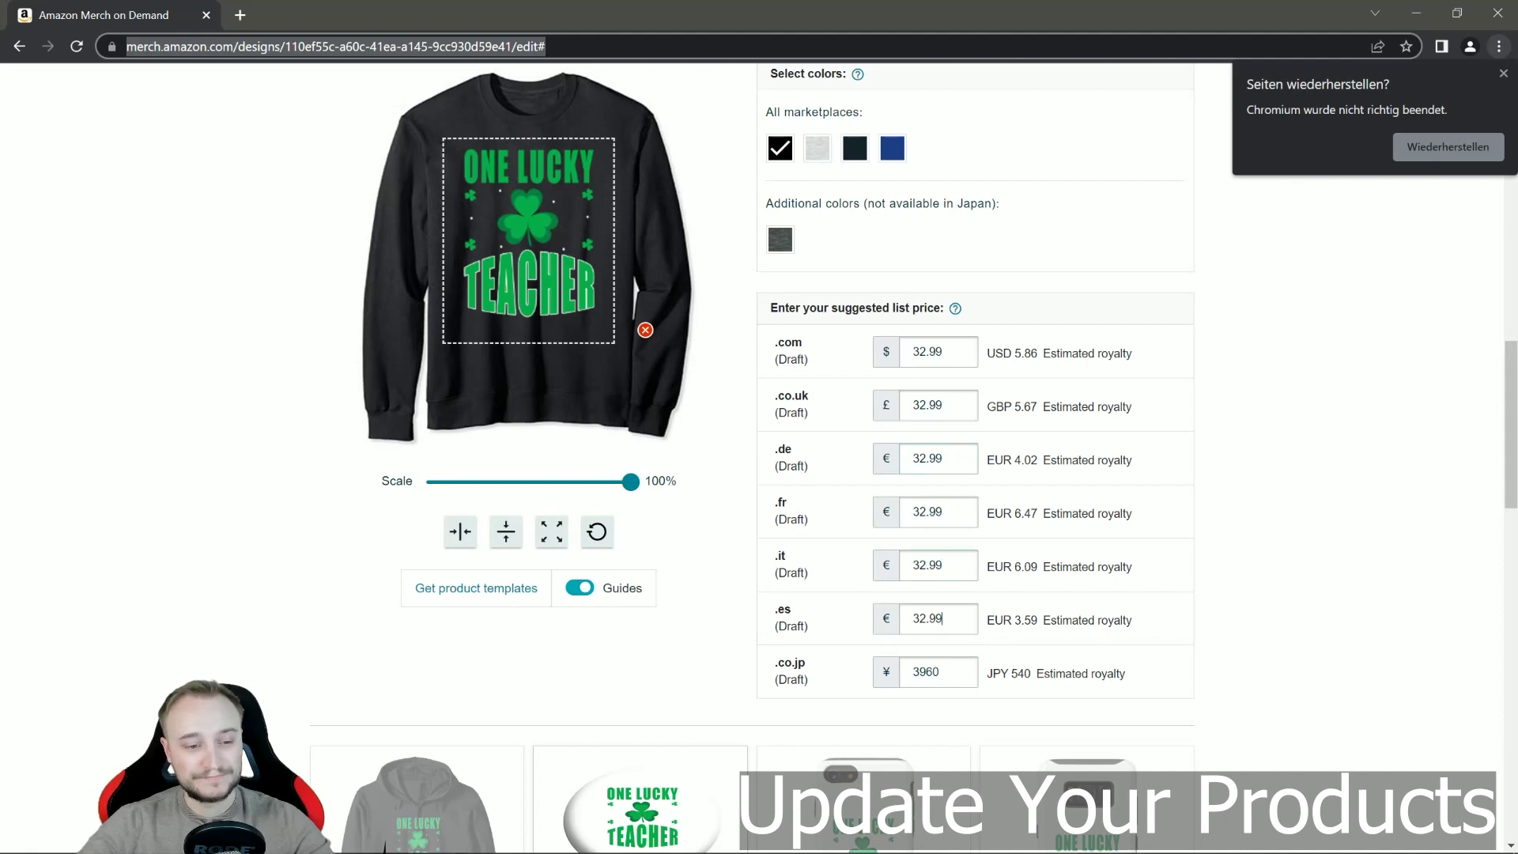
key("Tab")
key("BackSpace")
type("4299.0")
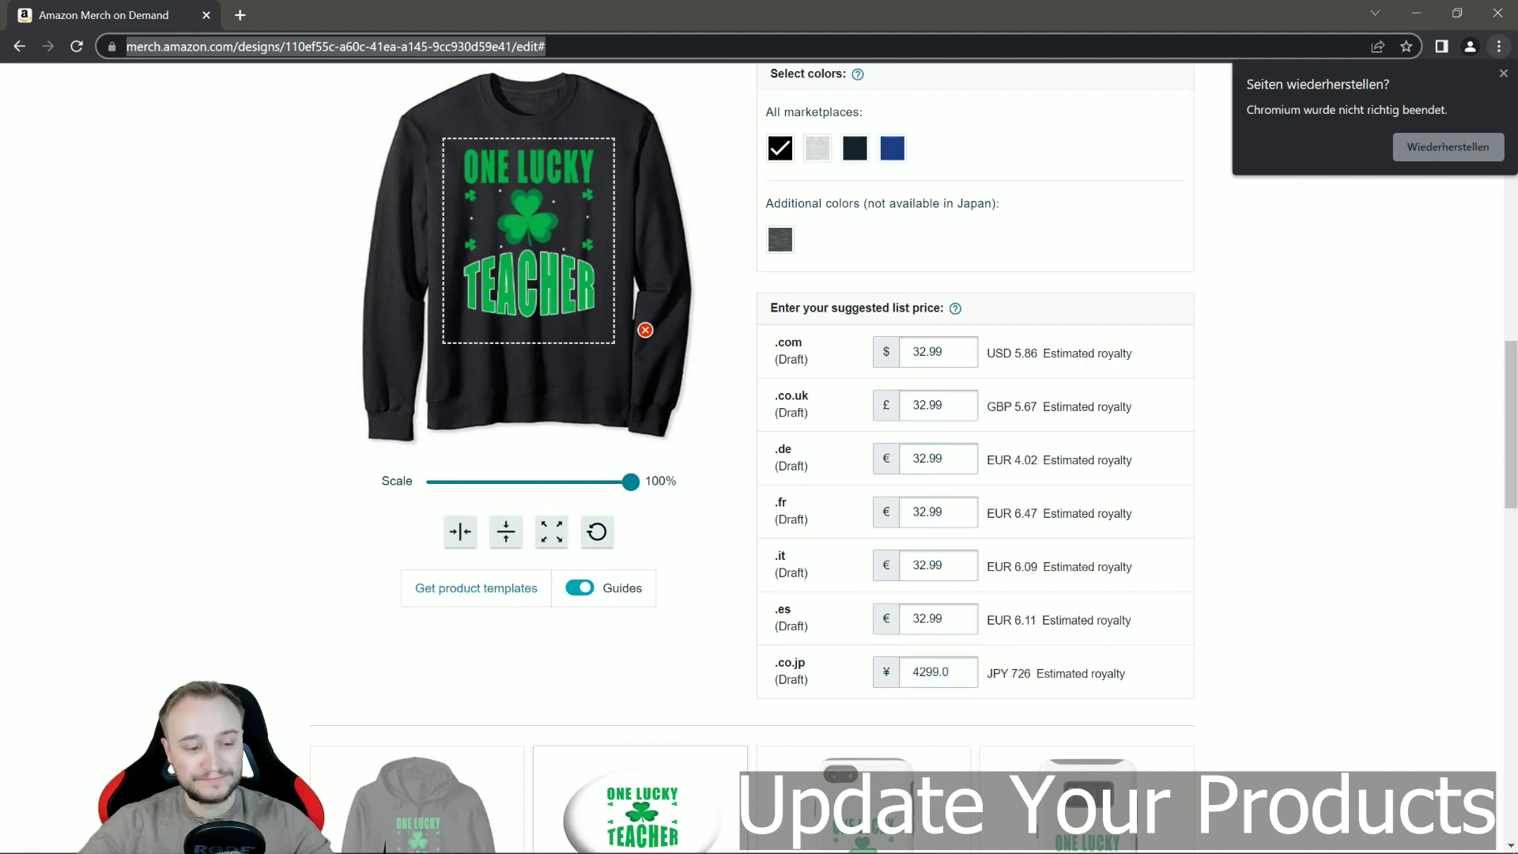
- Switch to Flying Upload, check the PopSockets Grip scaling in the Amazon Merch template settings, and return to the running upload
scroll(385, 844, "down", 9)
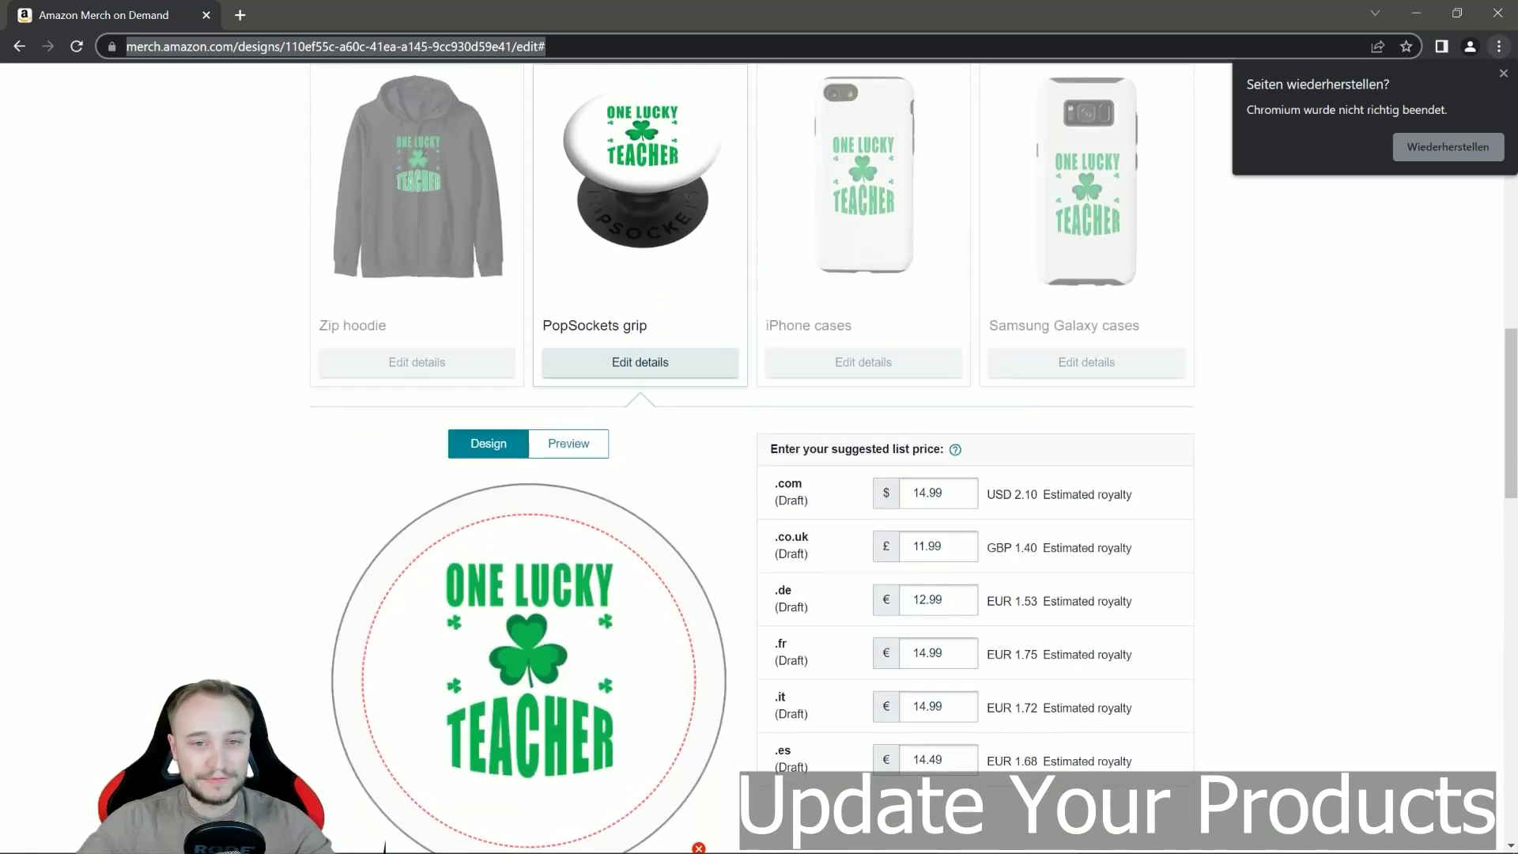
left_click_drag(384, 844, 512, 596)
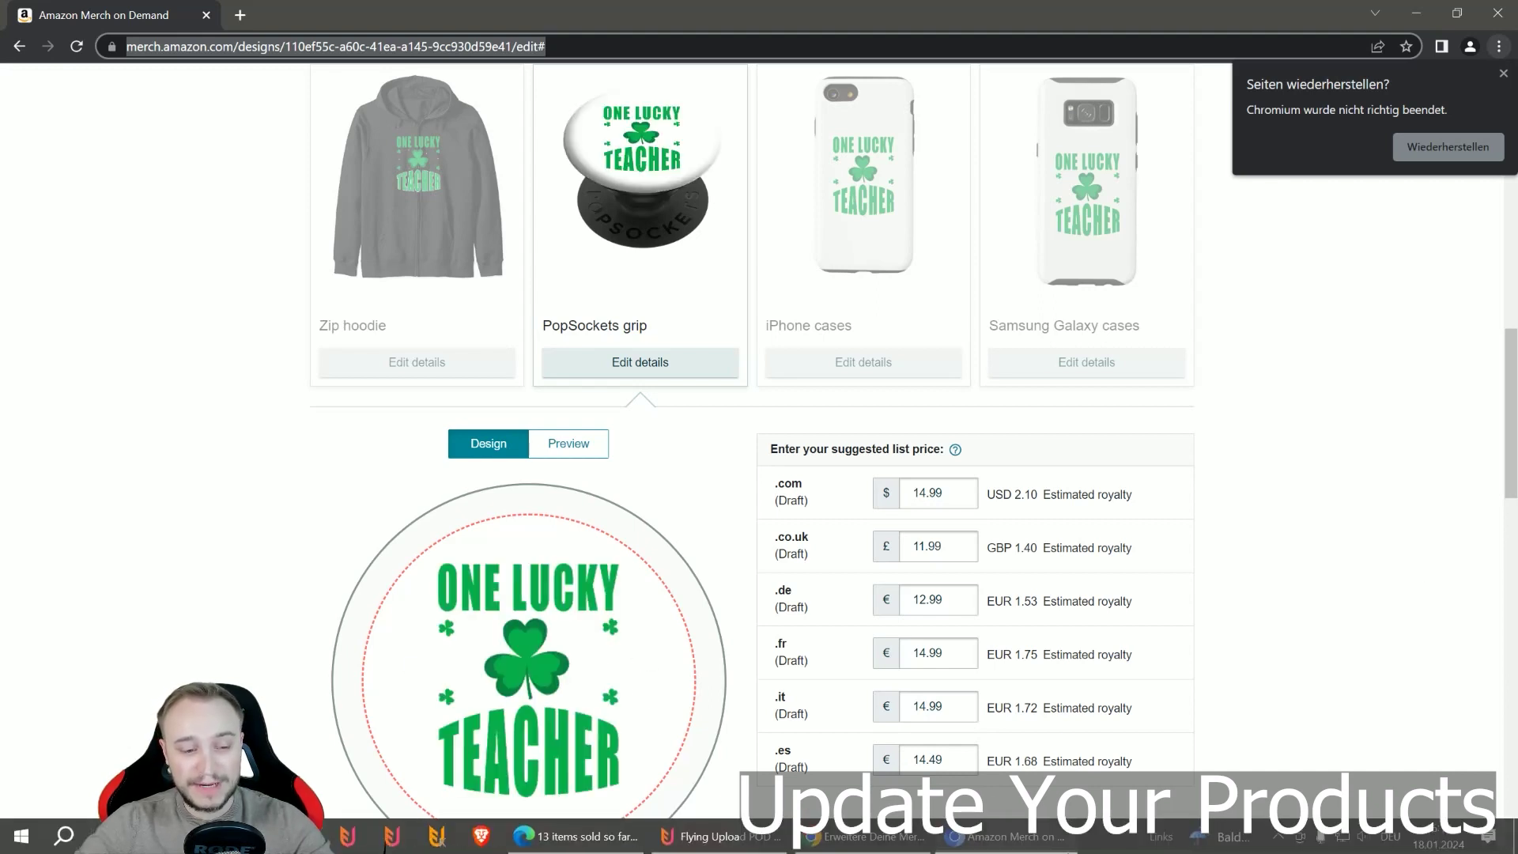
left_click(763, 847)
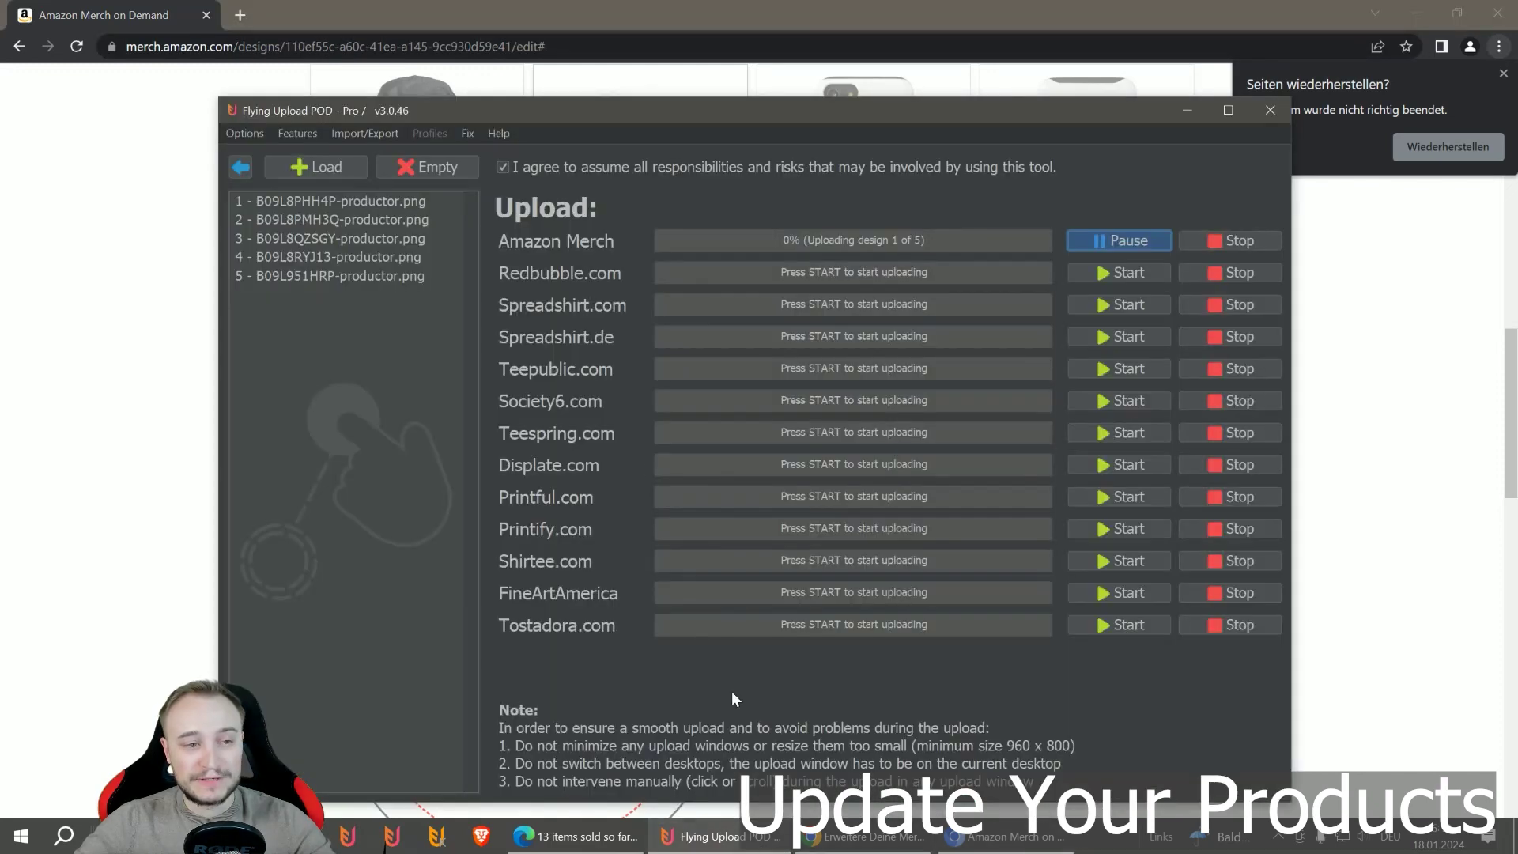
left_click(245, 134)
left_click(266, 196)
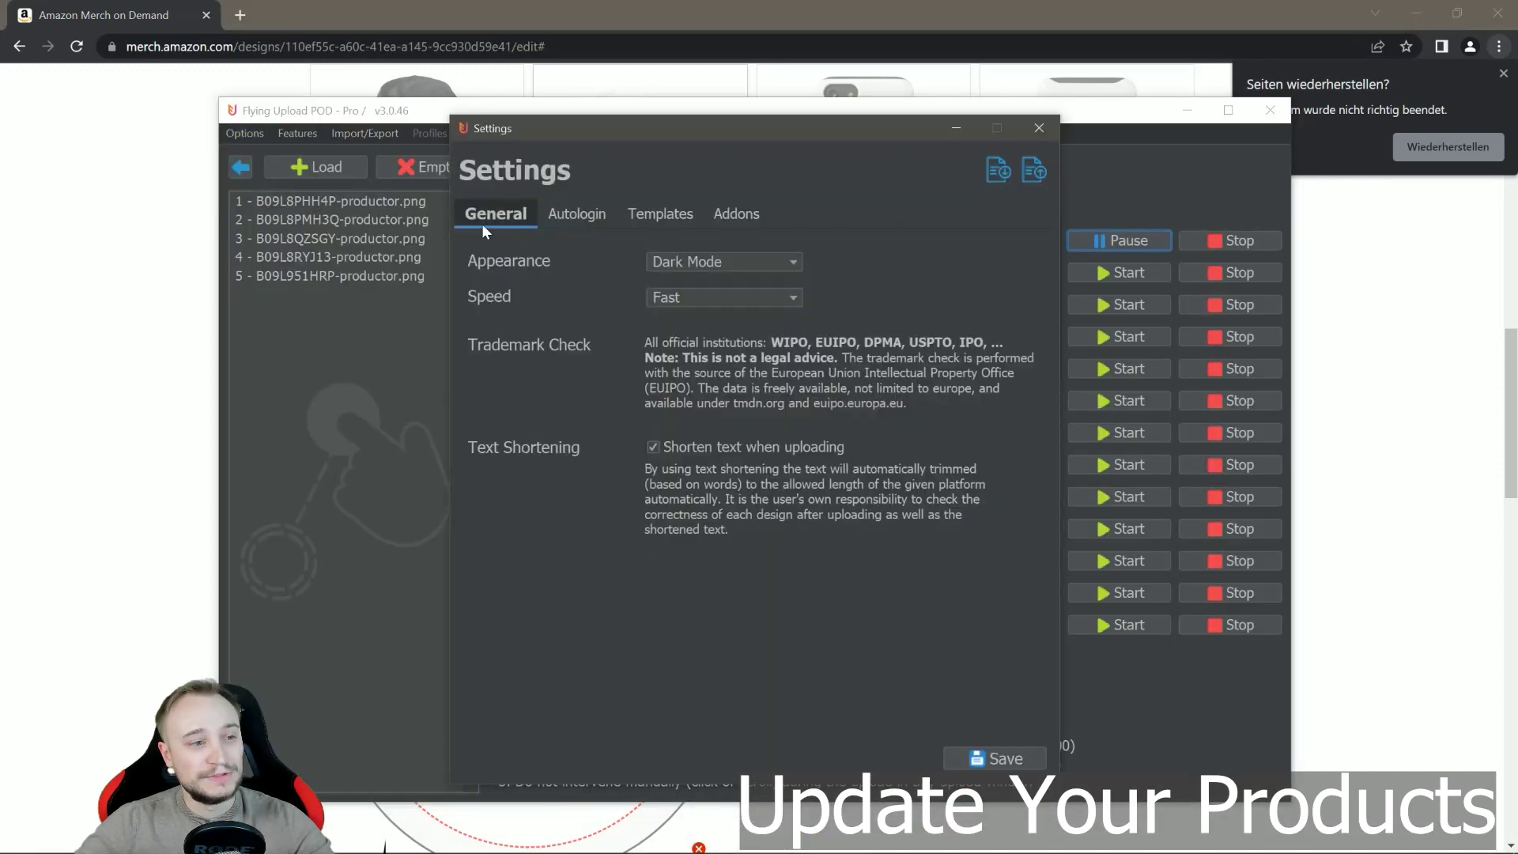
left_click(654, 214)
left_click(700, 255)
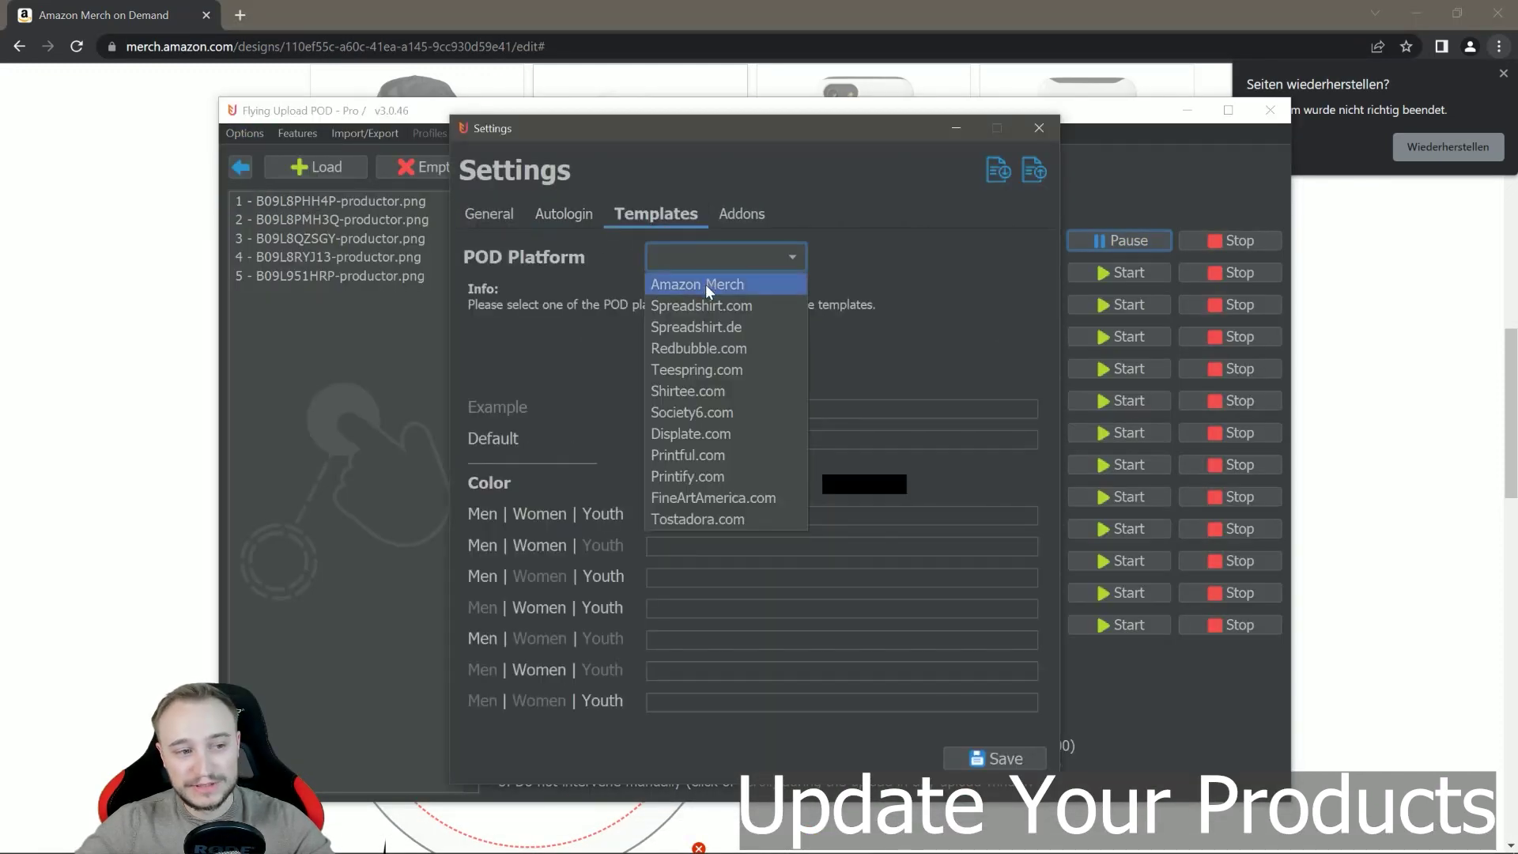
left_click(705, 283)
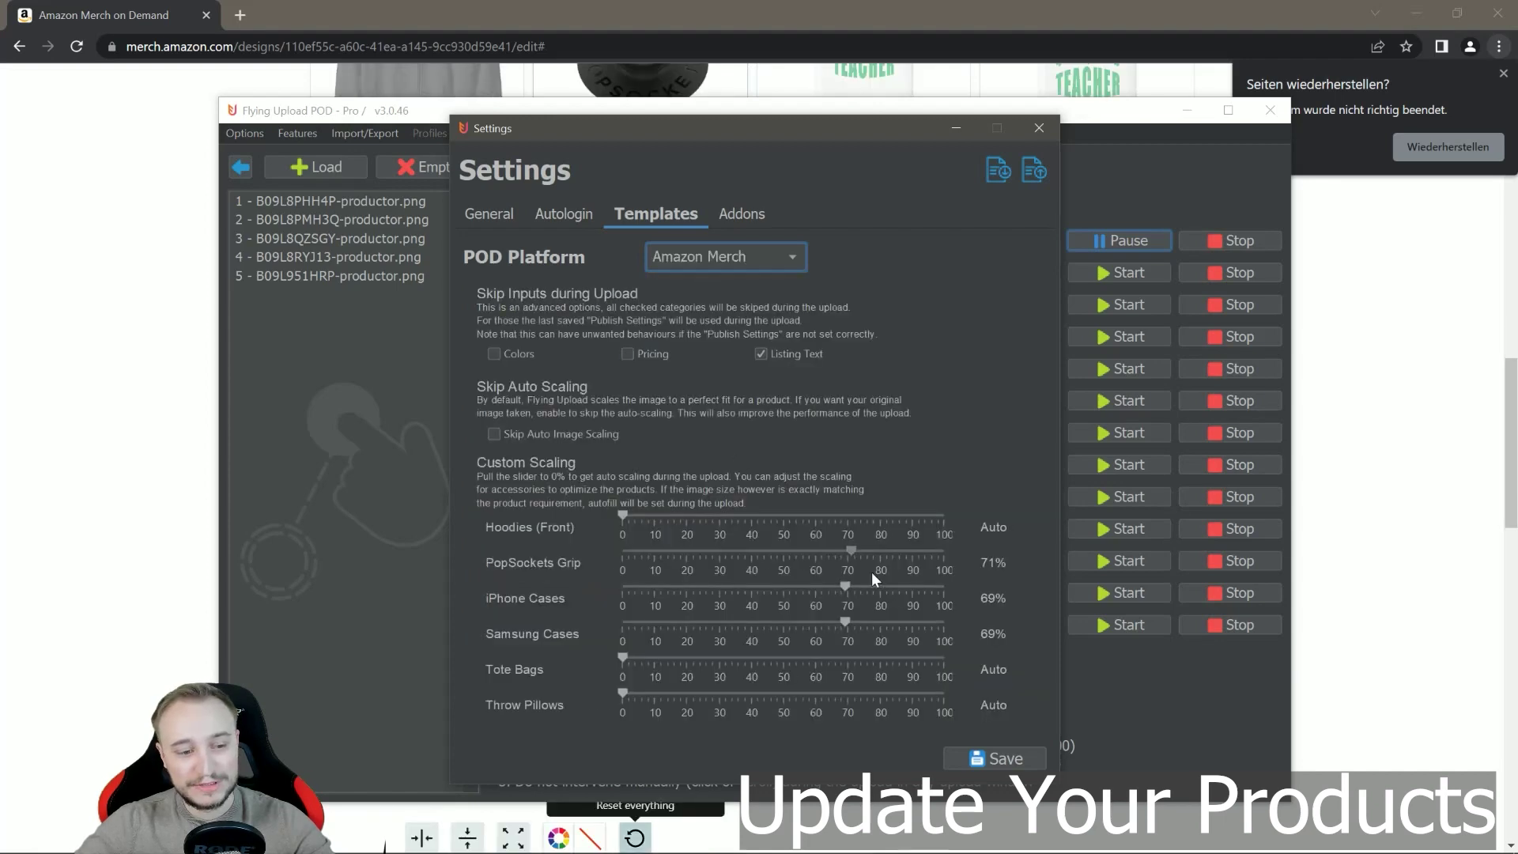
left_click(995, 758)
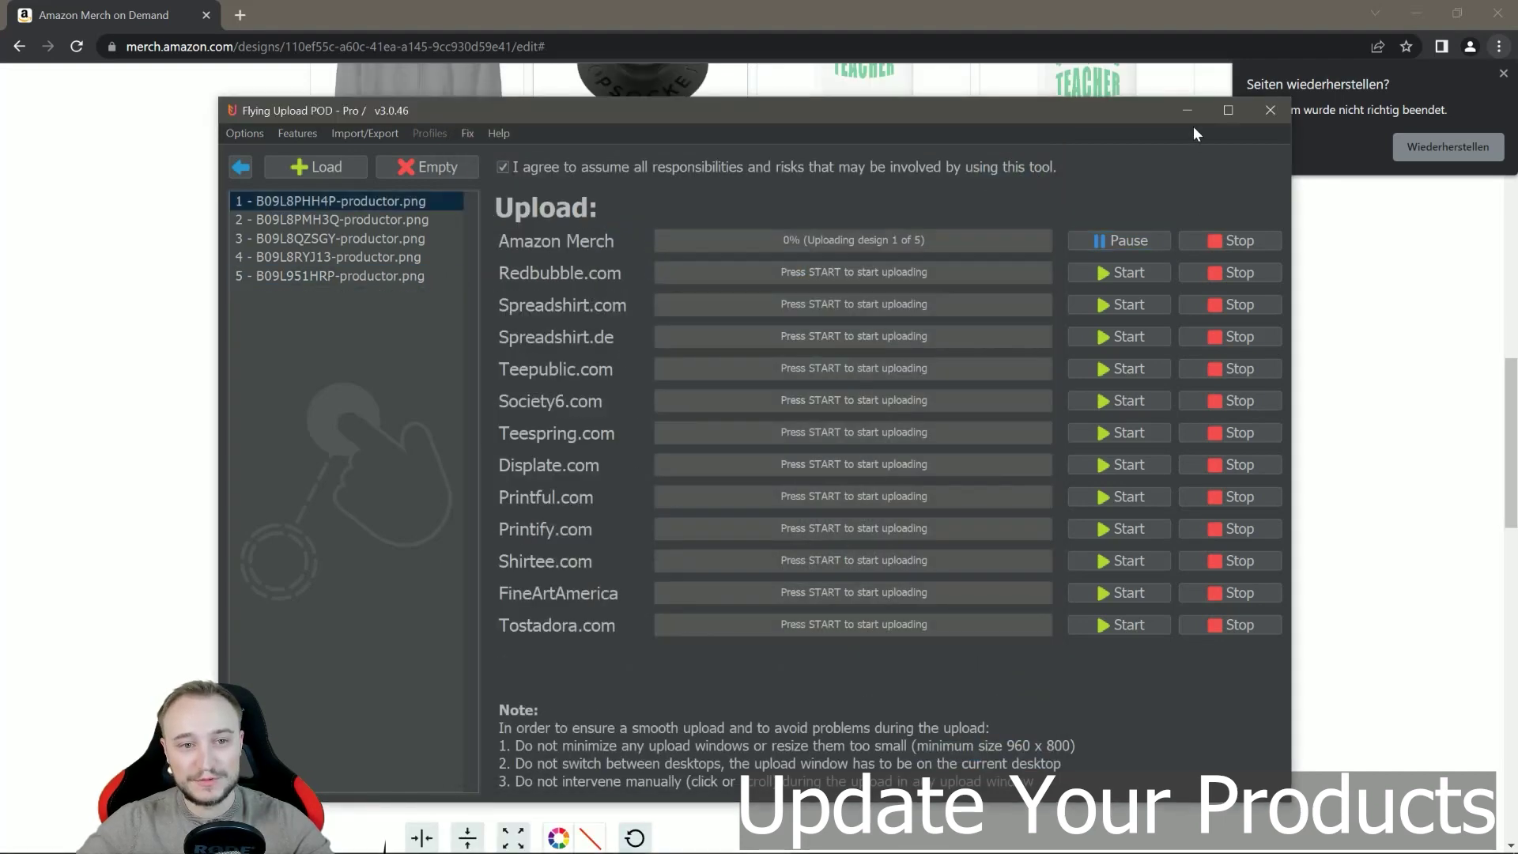
left_click(1187, 111)
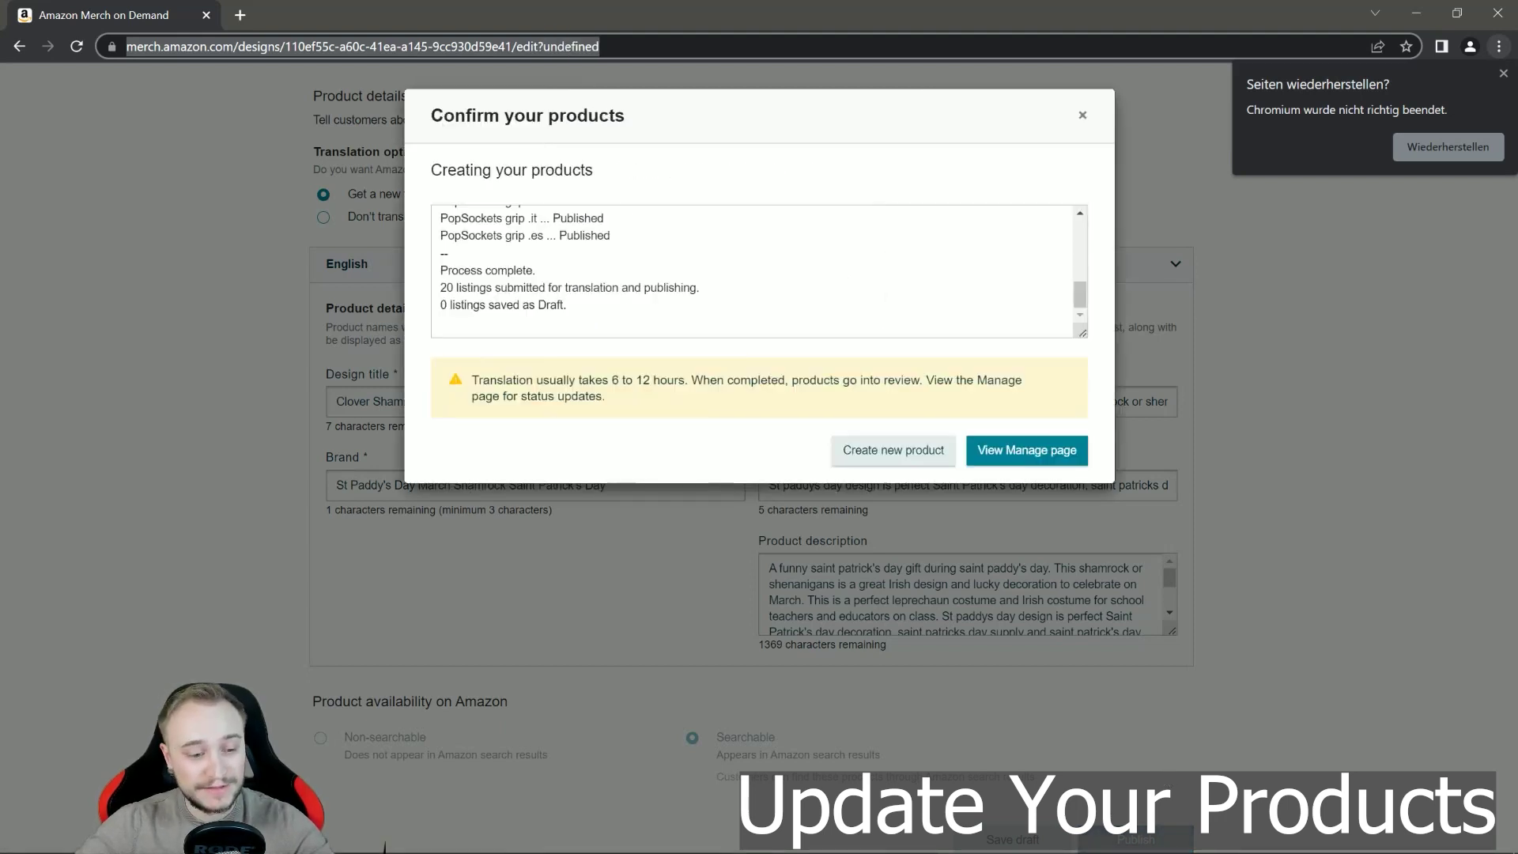
- Open the Manage page for the submitted products, switch to Flying Upload, and pause the Amazon Merch upload
left_click(1026, 450)
left_click_drag(1185, 14, 1517, 237)
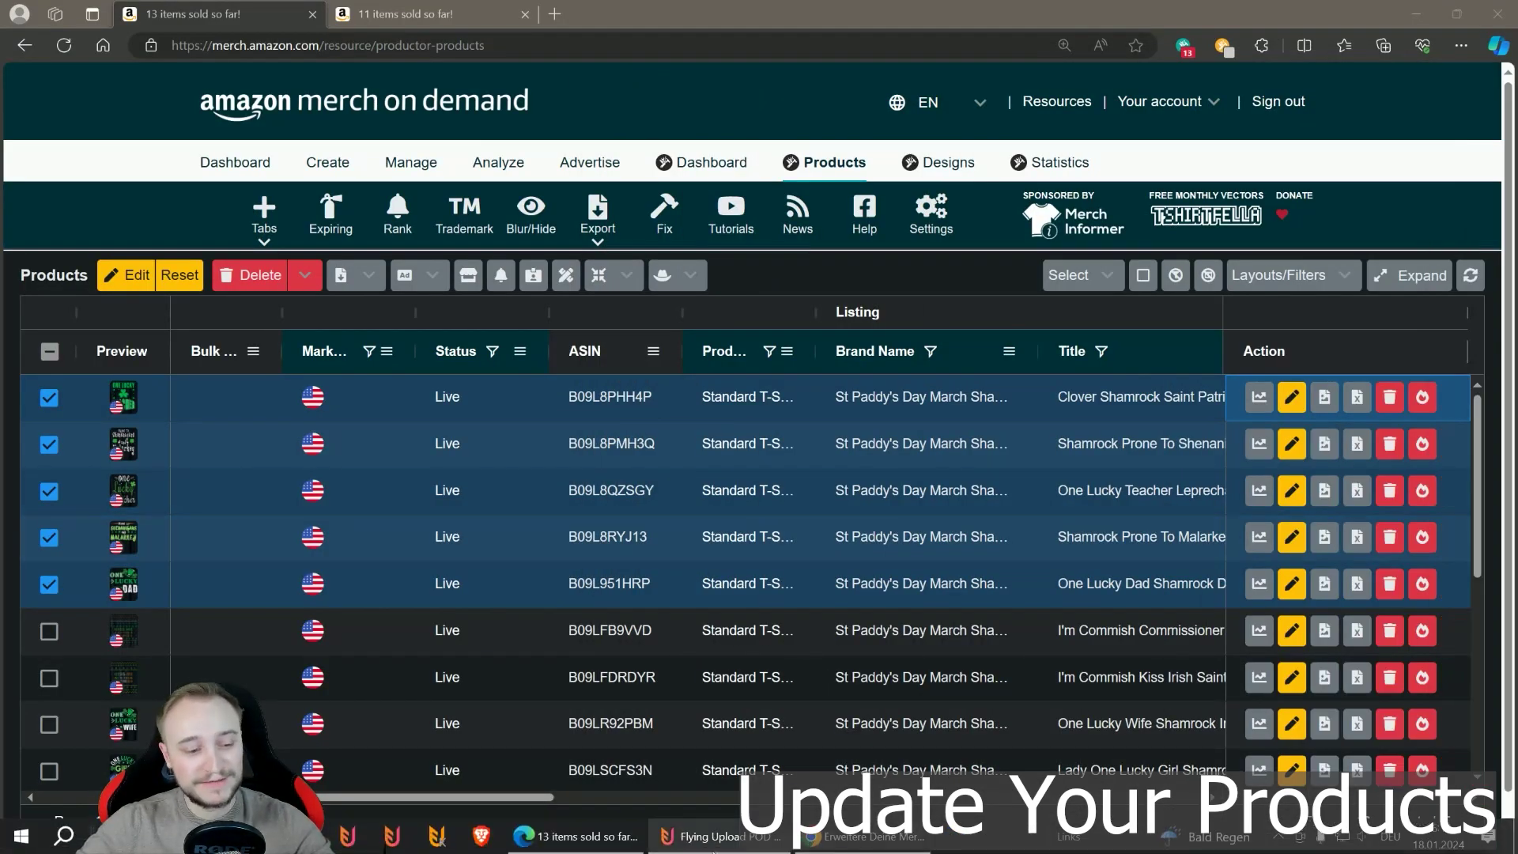
left_click(726, 838)
left_click(1150, 242)
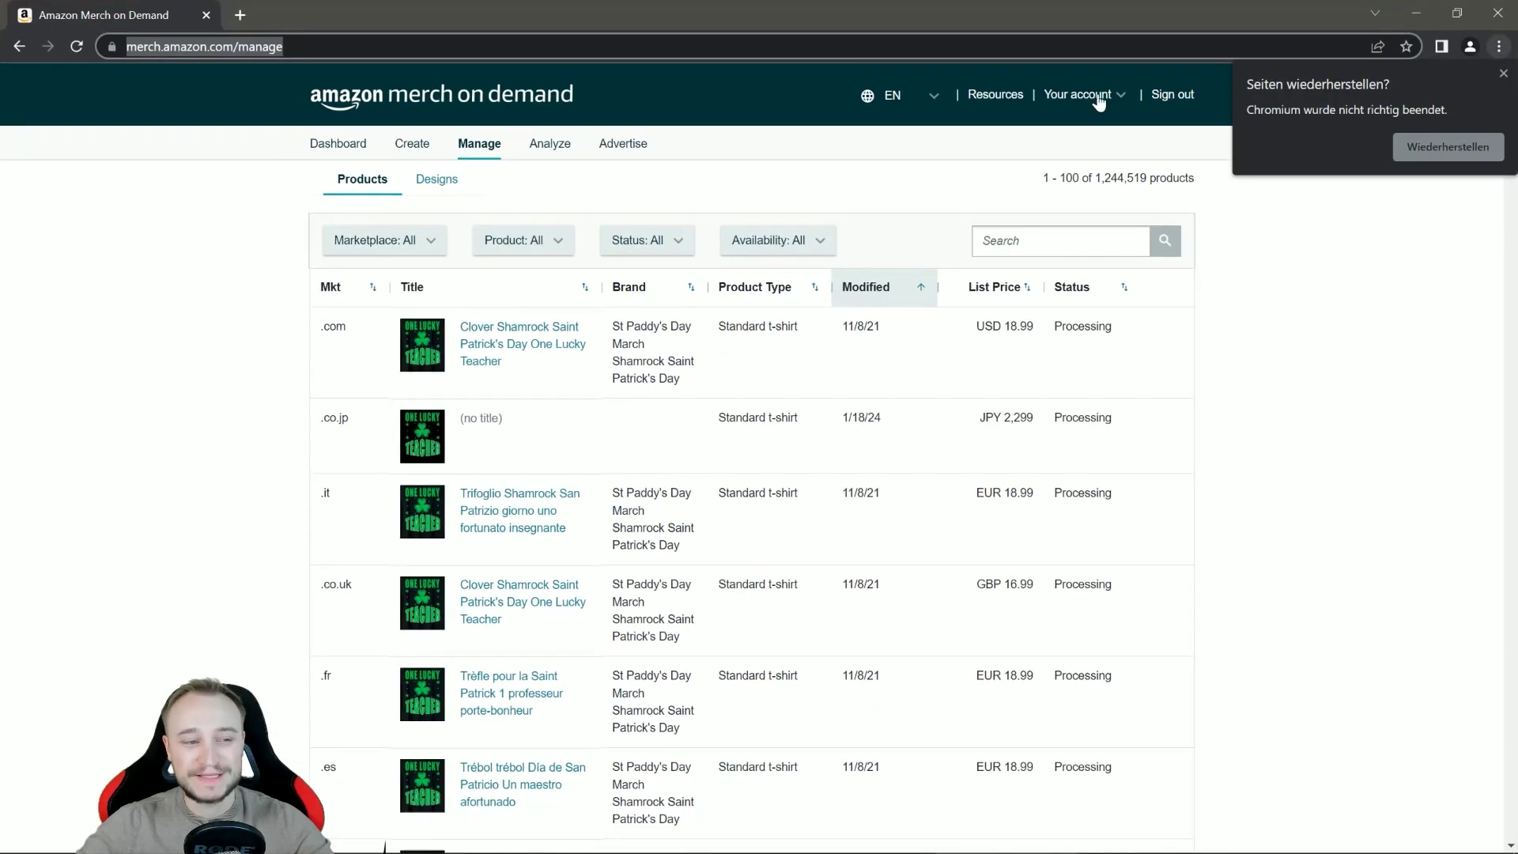
left_click_drag(821, 17, 922, 72)
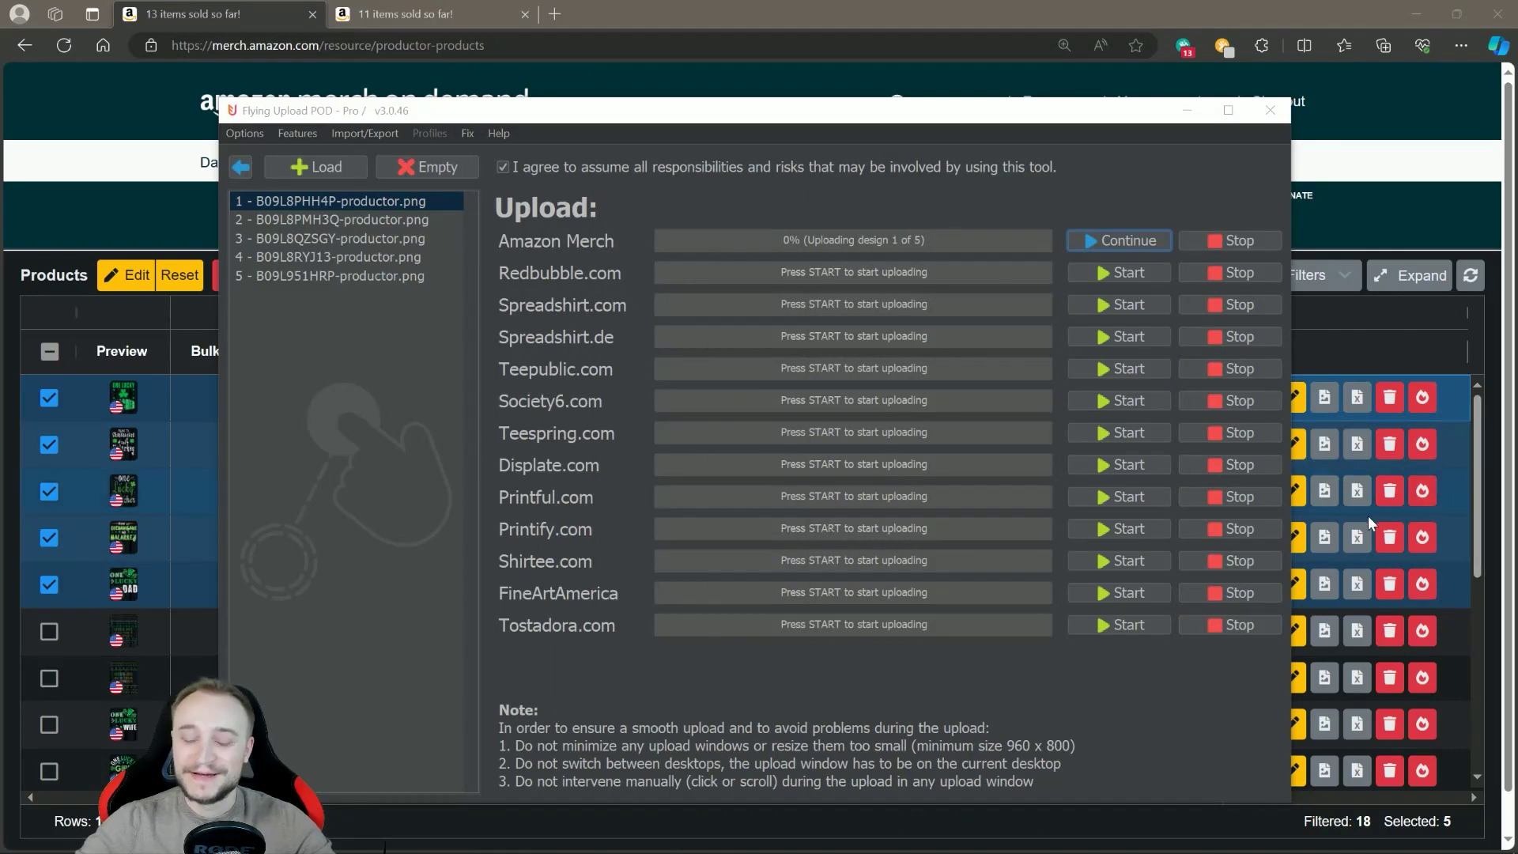